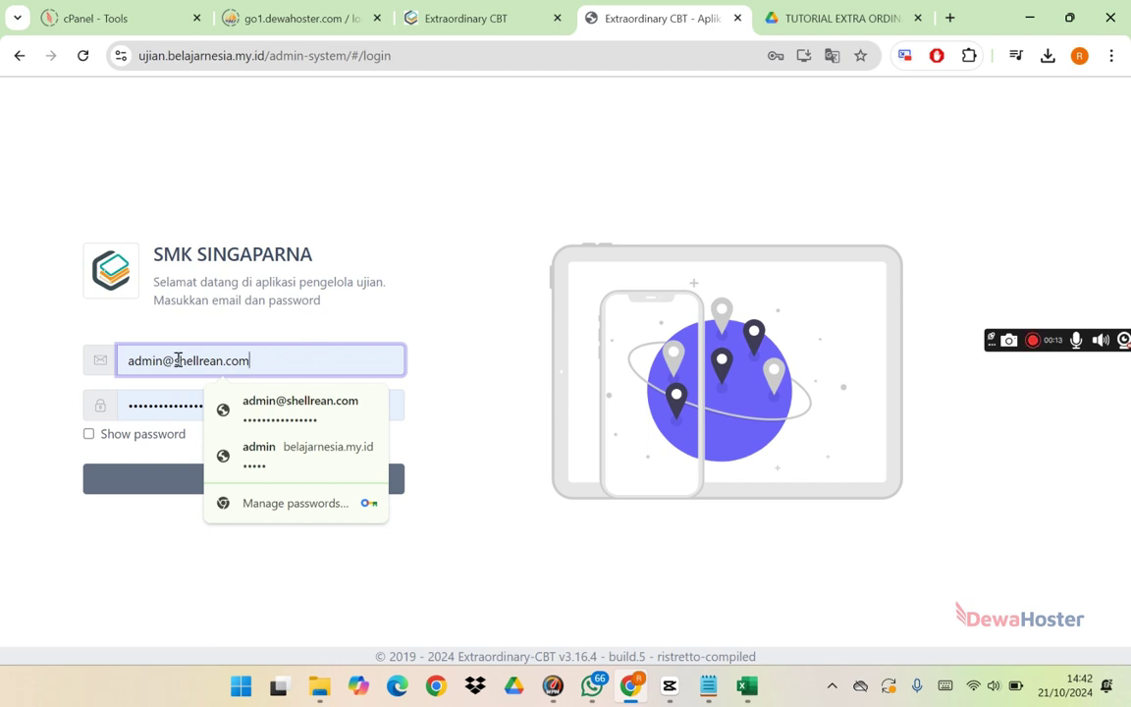
Step: Enter the admin password with Show password ticked and log in to the dashboard
{"action": "left_click", "coordinate": [159, 409]}
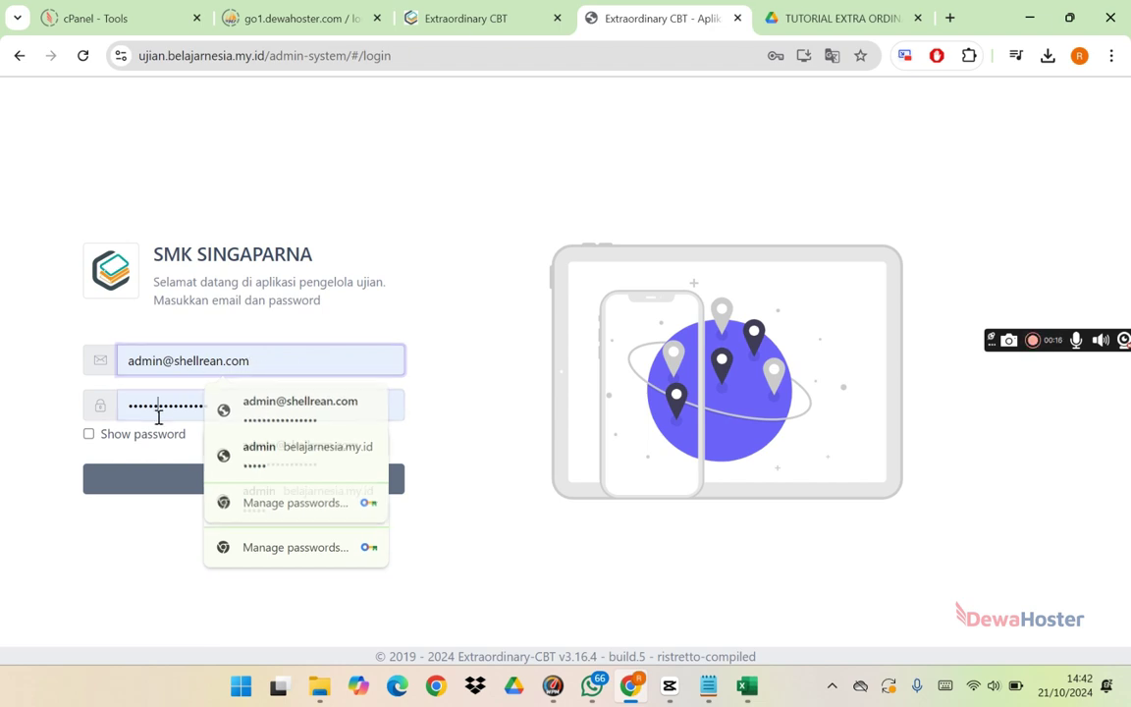
{"action": "left_click", "coordinate": [90, 436]}
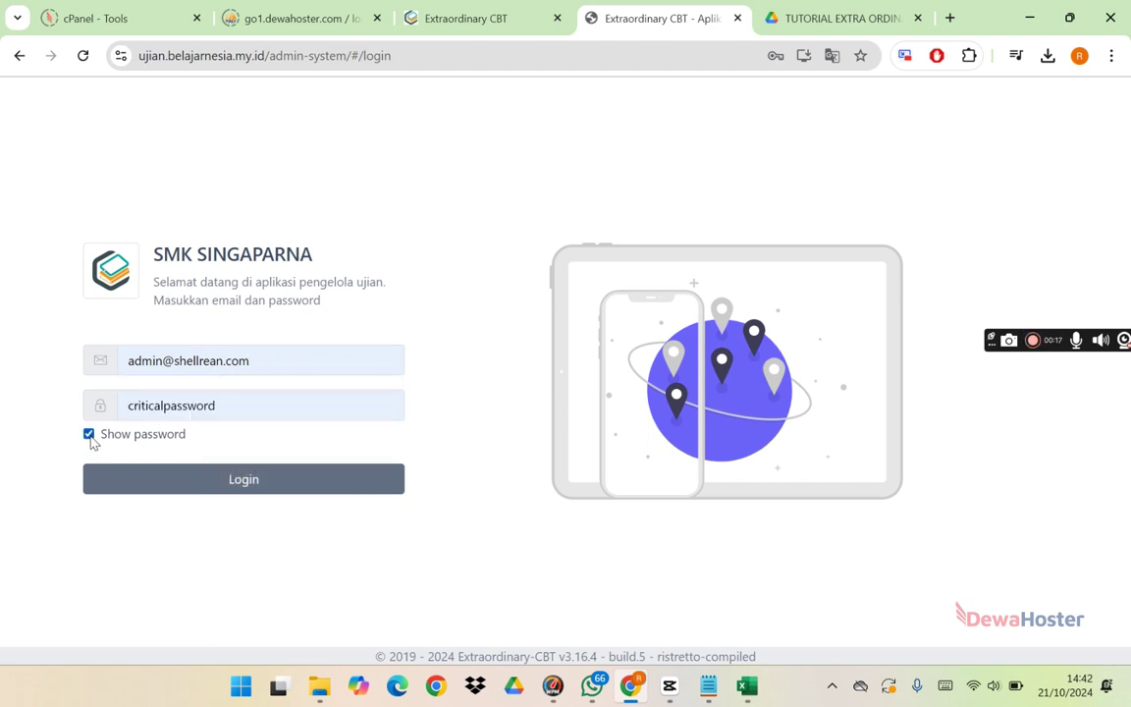
{"action": "left_click", "coordinate": [255, 477]}
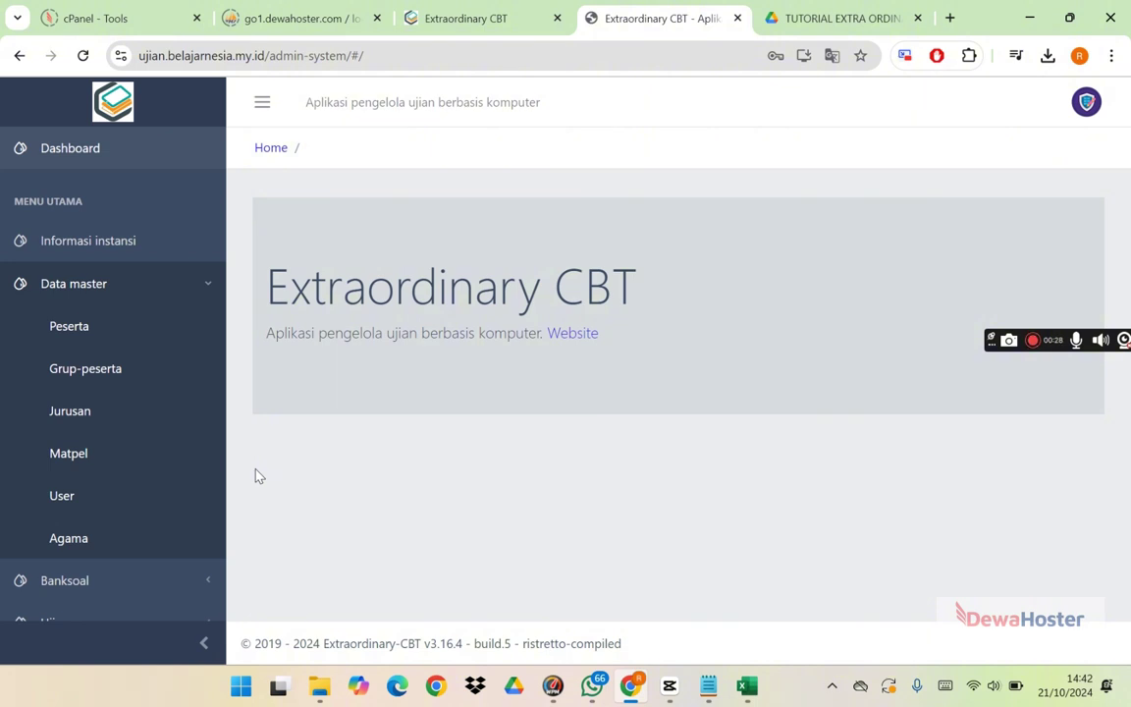
Step: Review the SMK SINGAPARNA Data sekolah form on Informasi instansi and save it
{"action": "left_click", "coordinate": [123, 287]}
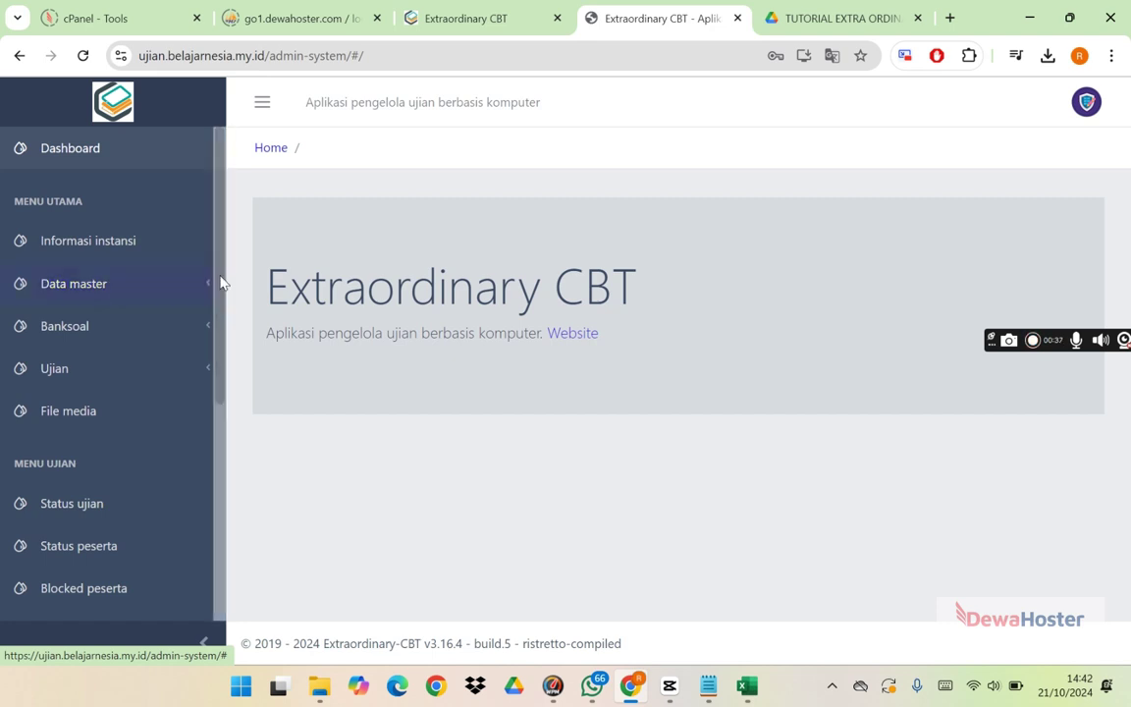
{"action": "left_click", "coordinate": [135, 247]}
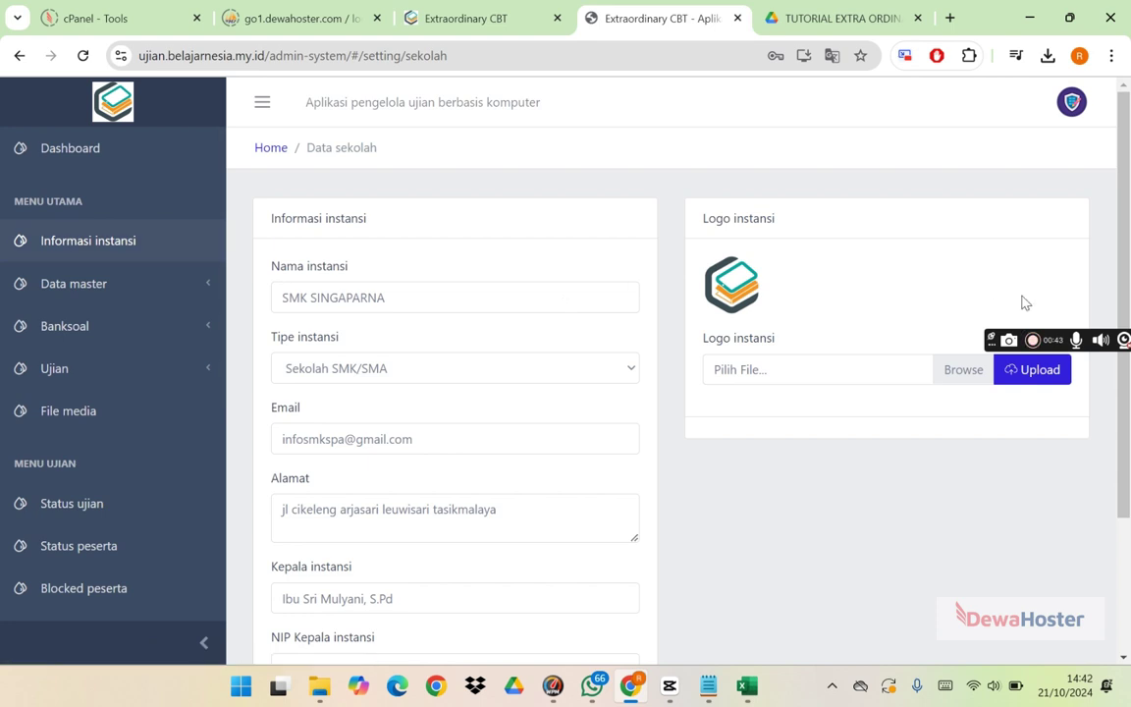
{"action": "scroll", "coordinate": [1123, 235], "scroll_direction": "down", "scroll_amount": 1}
{"action": "scroll", "coordinate": [1120, 340], "scroll_direction": "up", "scroll_amount": 1}
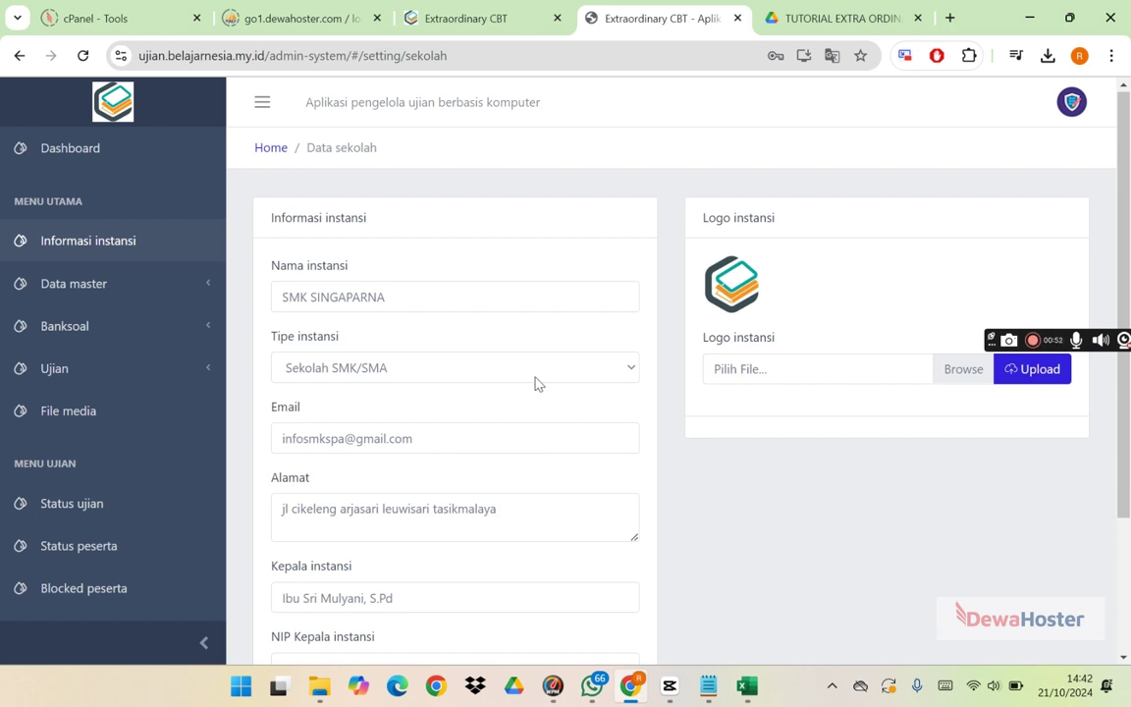
{"action": "scroll", "coordinate": [1127, 540], "scroll_direction": "down", "scroll_amount": 1}
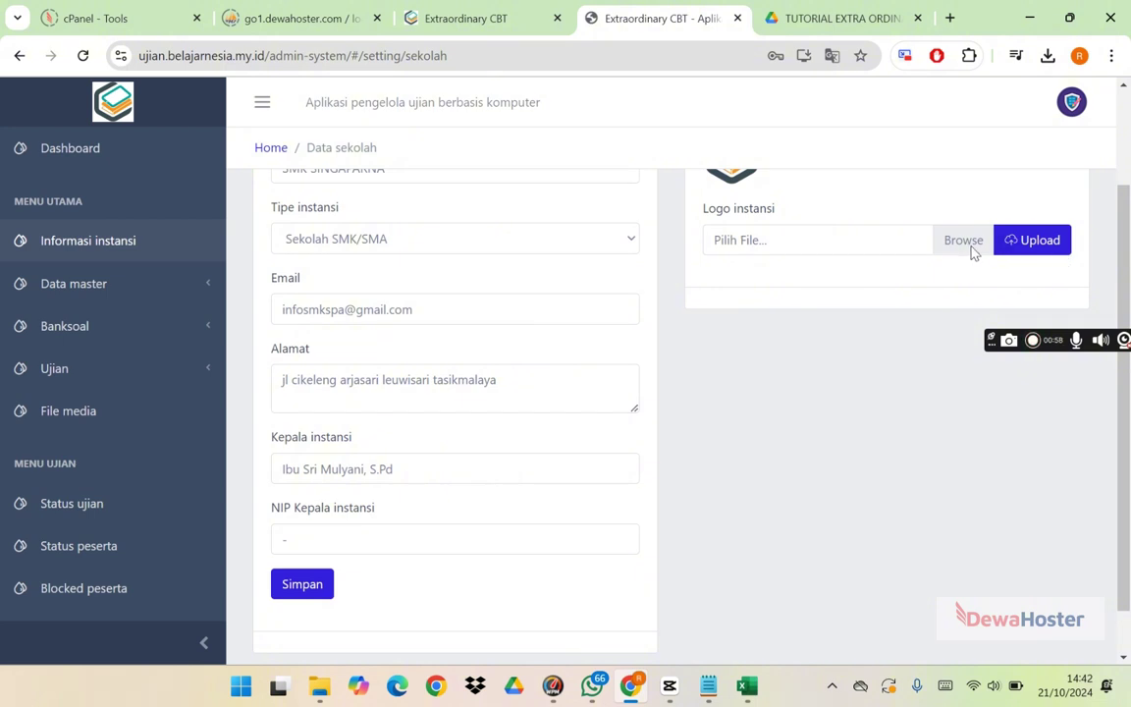
{"action": "left_click_drag", "start_coordinate": [1129, 244], "coordinate": [1120, 201]}
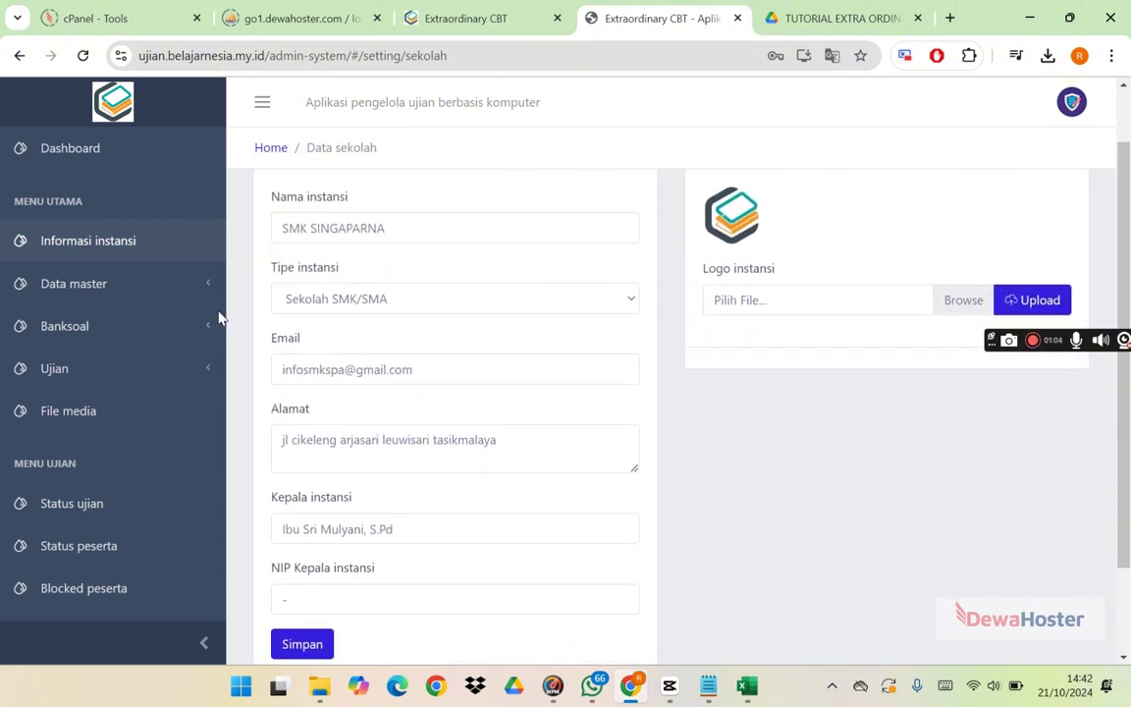
{"action": "left_click", "coordinate": [298, 644]}
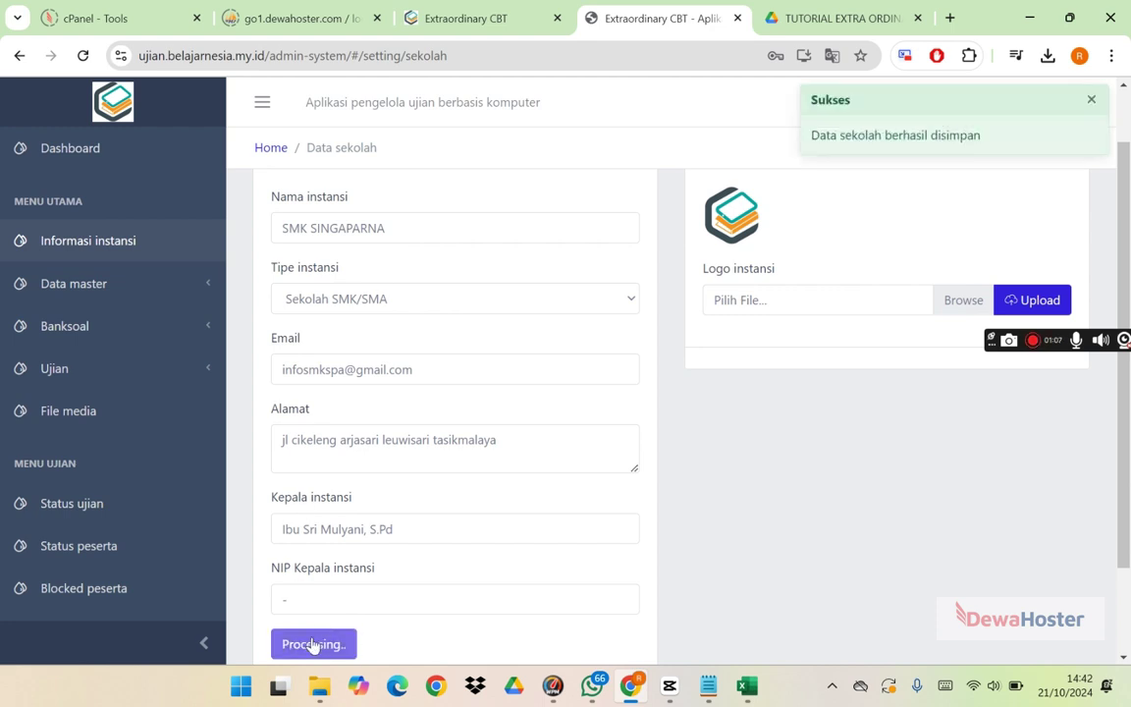
{"action": "left_click", "coordinate": [175, 291]}
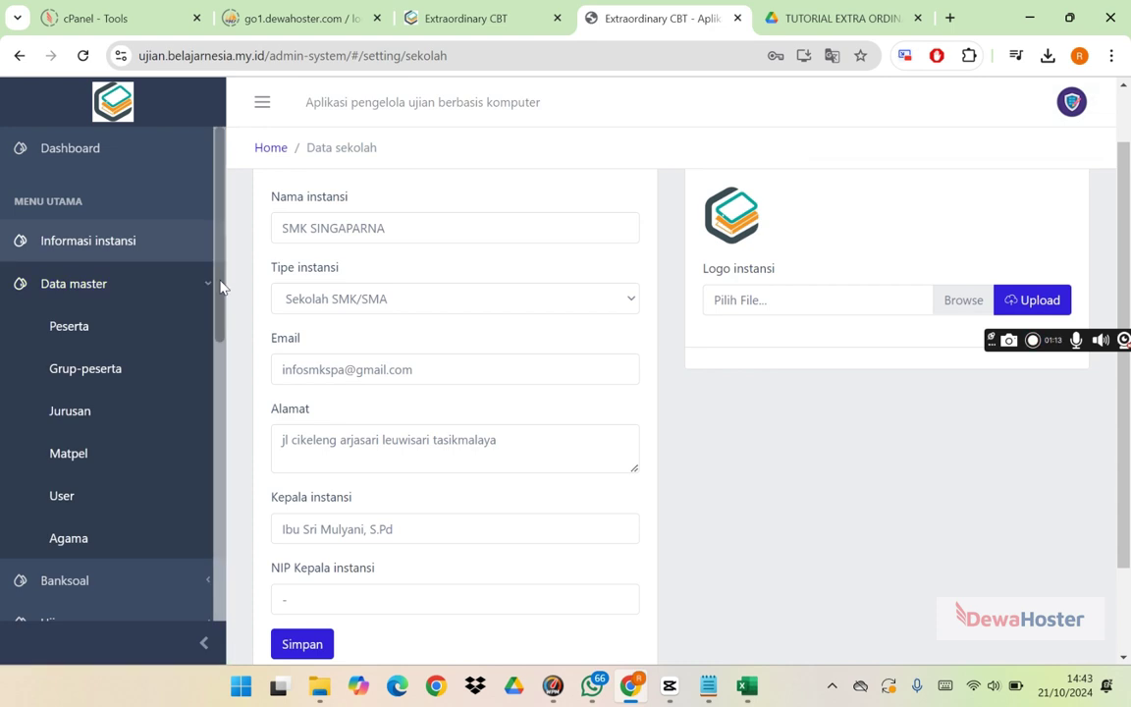
Step: Open Peserta under Data master to show the empty Manage Peserta list
{"action": "mouse_move", "coordinate": [220, 285]}
{"action": "left_mouse_down"}
{"action": "mouse_move", "coordinate": [209, 346]}
{"action": "mouse_move", "coordinate": [220, 296]}
{"action": "left_mouse_up"}
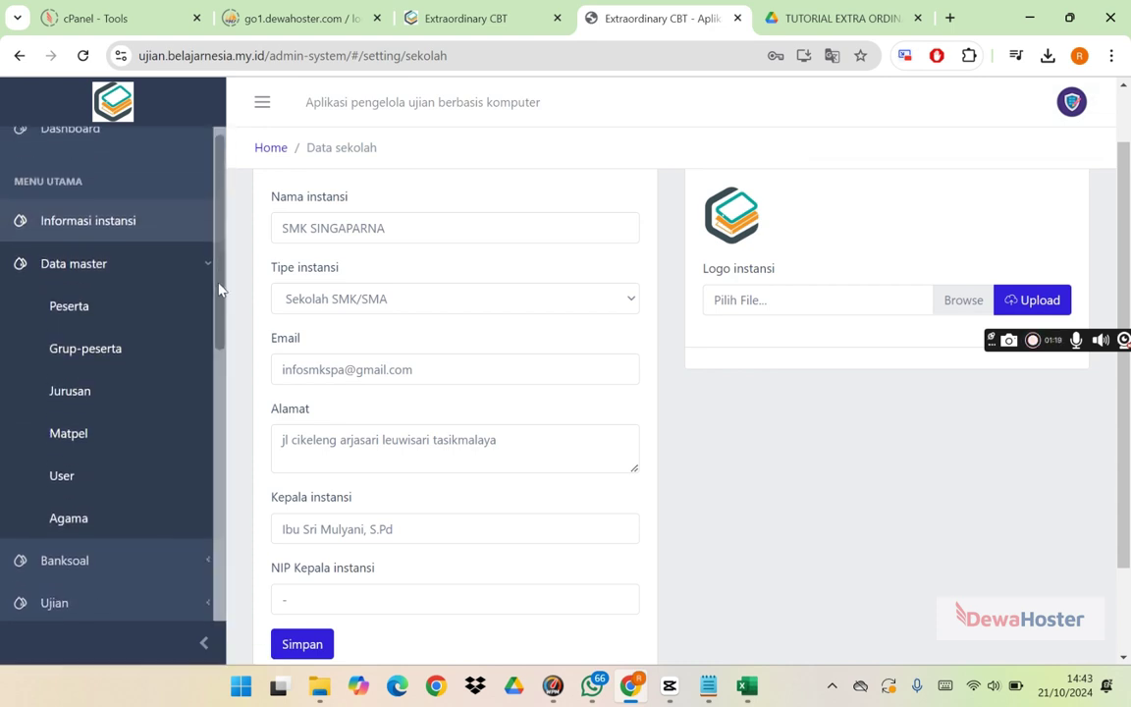
{"action": "scroll", "coordinate": [207, 307], "scroll_direction": "down", "scroll_amount": 1}
{"action": "scroll", "coordinate": [204, 259], "scroll_direction": "up", "scroll_amount": 2}
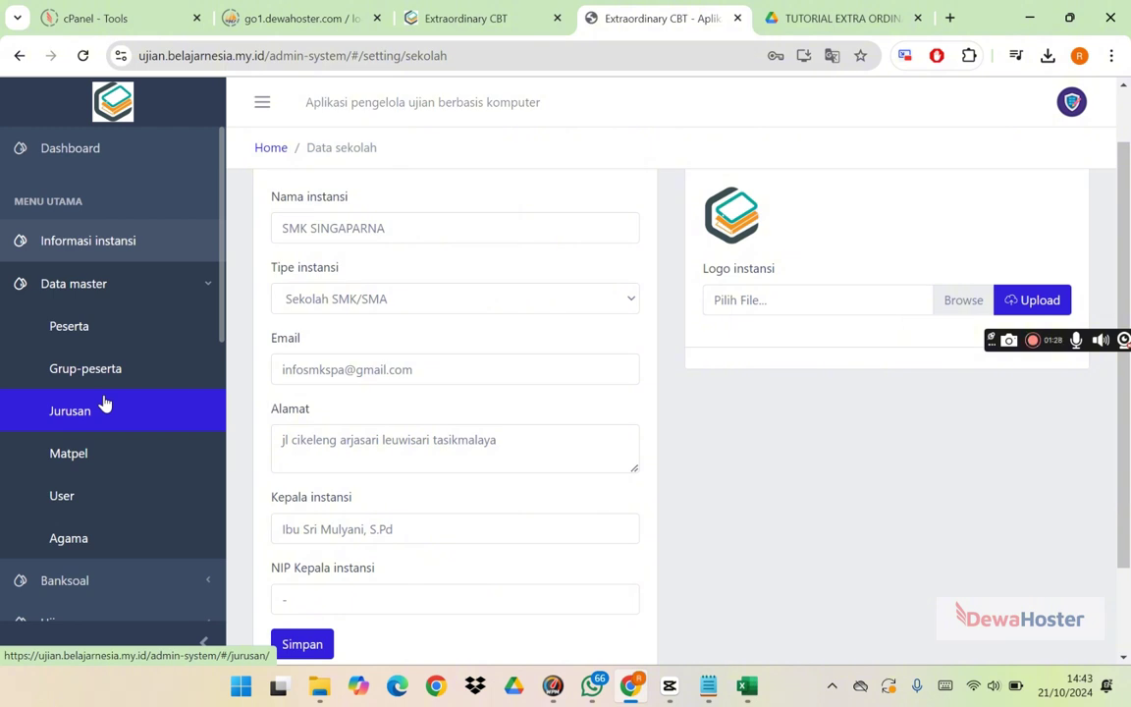
{"action": "left_click_drag", "start_coordinate": [222, 335], "coordinate": [222, 354]}
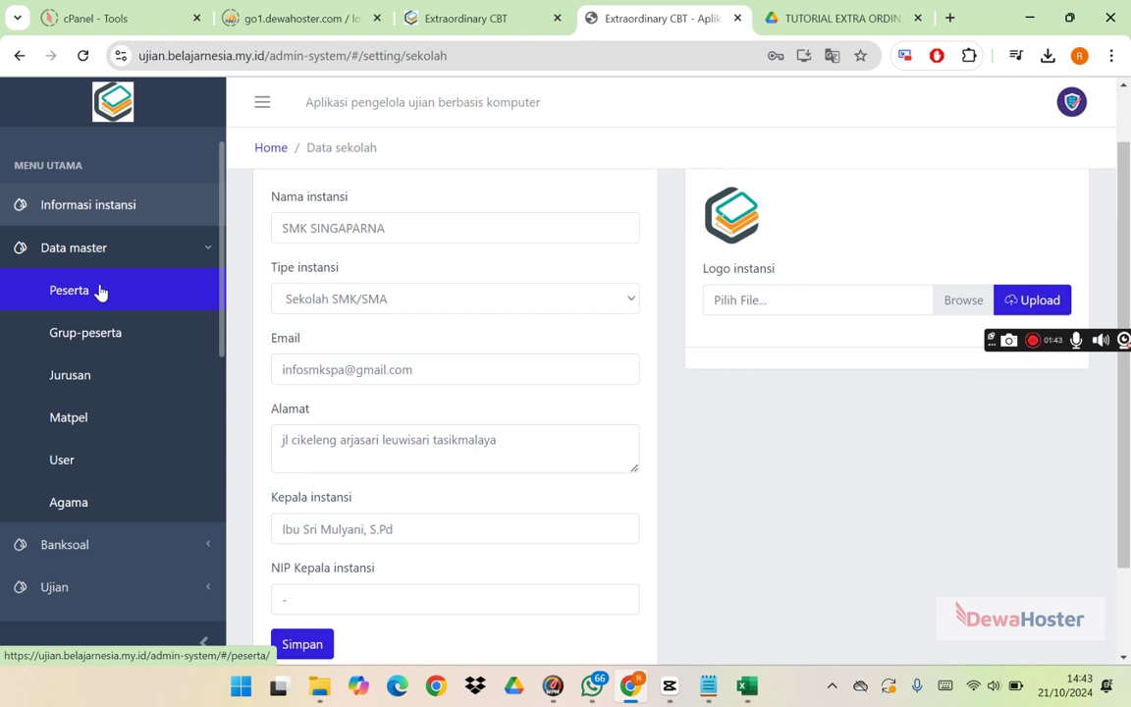
{"action": "left_click", "coordinate": [99, 293]}
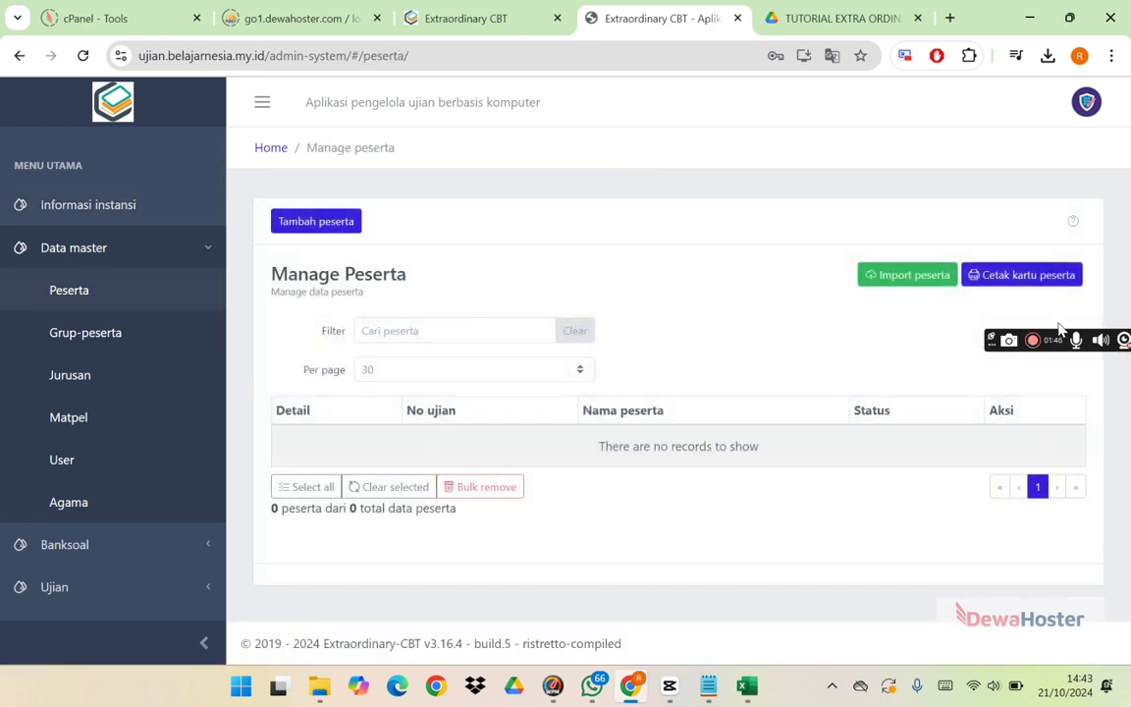
{"action": "left_click_drag", "start_coordinate": [990, 339], "coordinate": [1125, 378]}
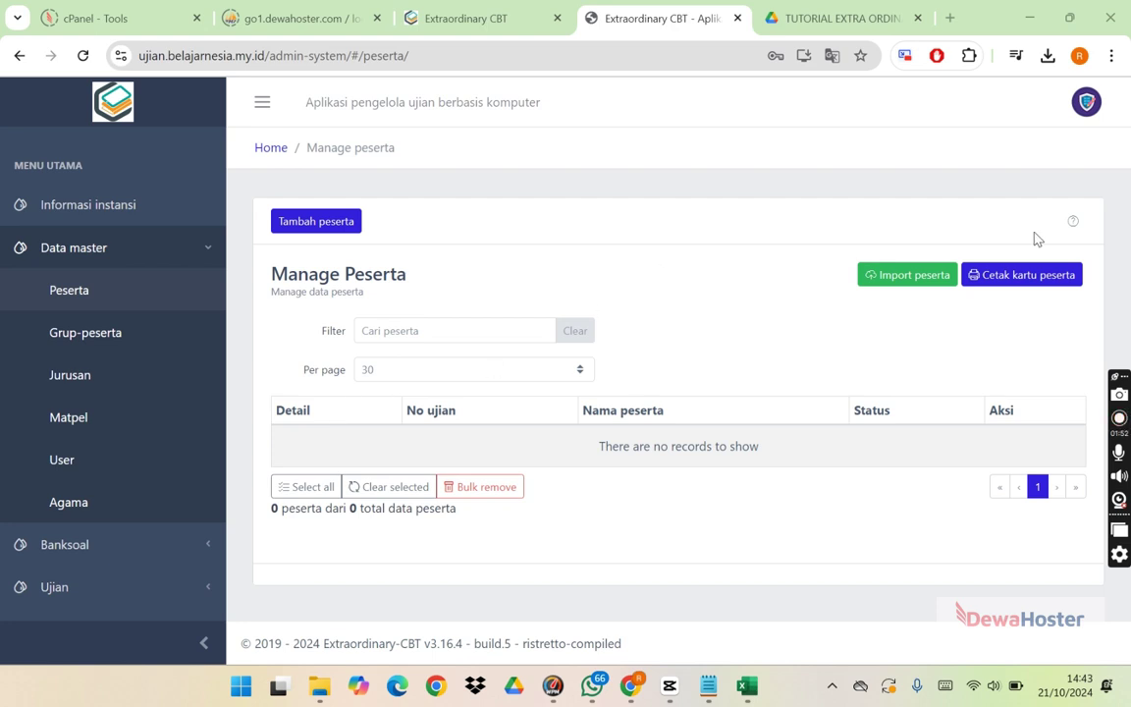
Step: Start a new participant and enter exam number UJ001 in capitals
{"action": "left_click", "coordinate": [339, 224]}
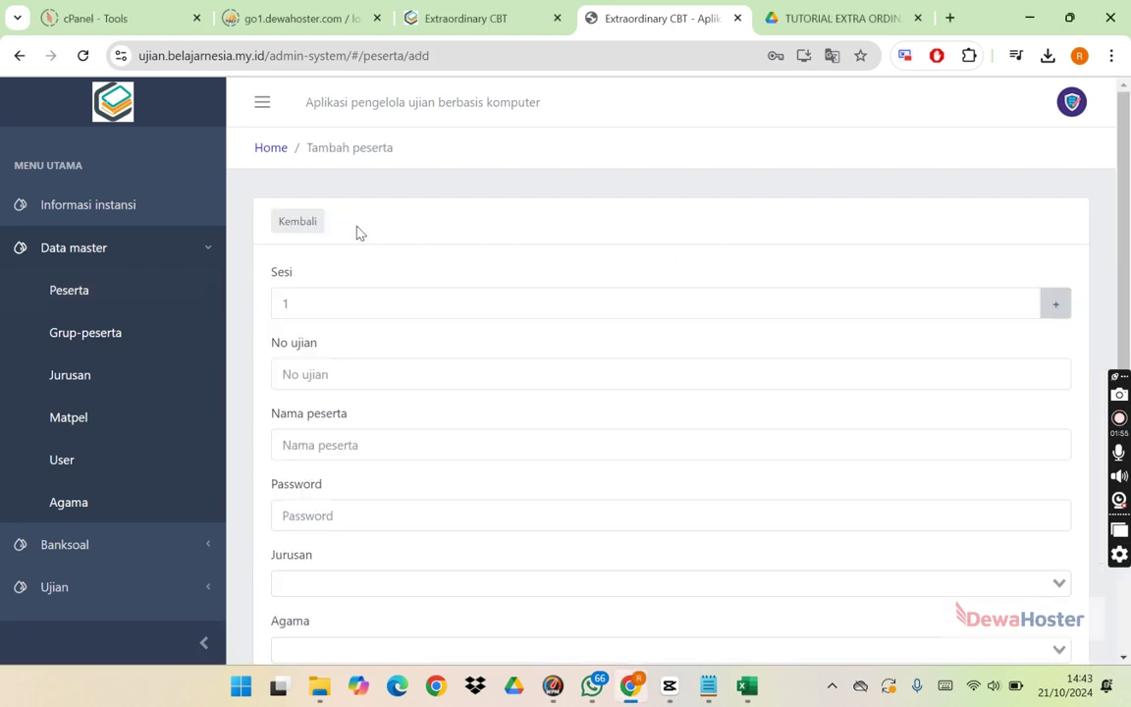
{"action": "scroll", "coordinate": [1130, 247], "scroll_direction": "down", "scroll_amount": 1}
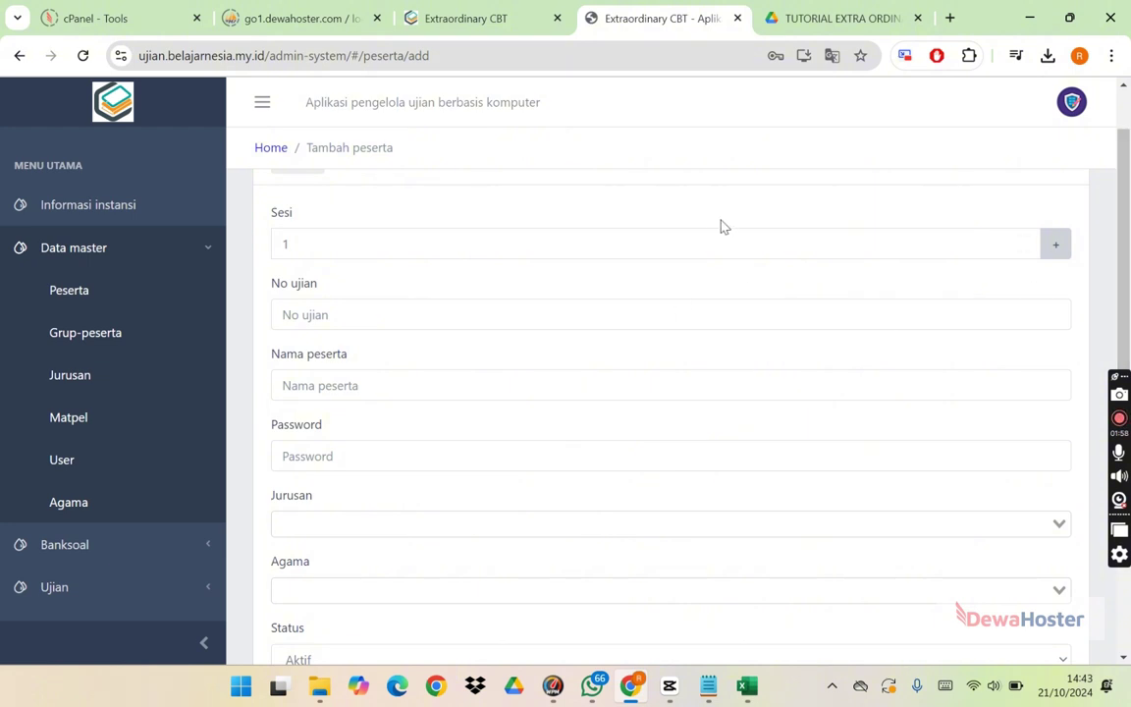
{"action": "left_click", "coordinate": [638, 315]}
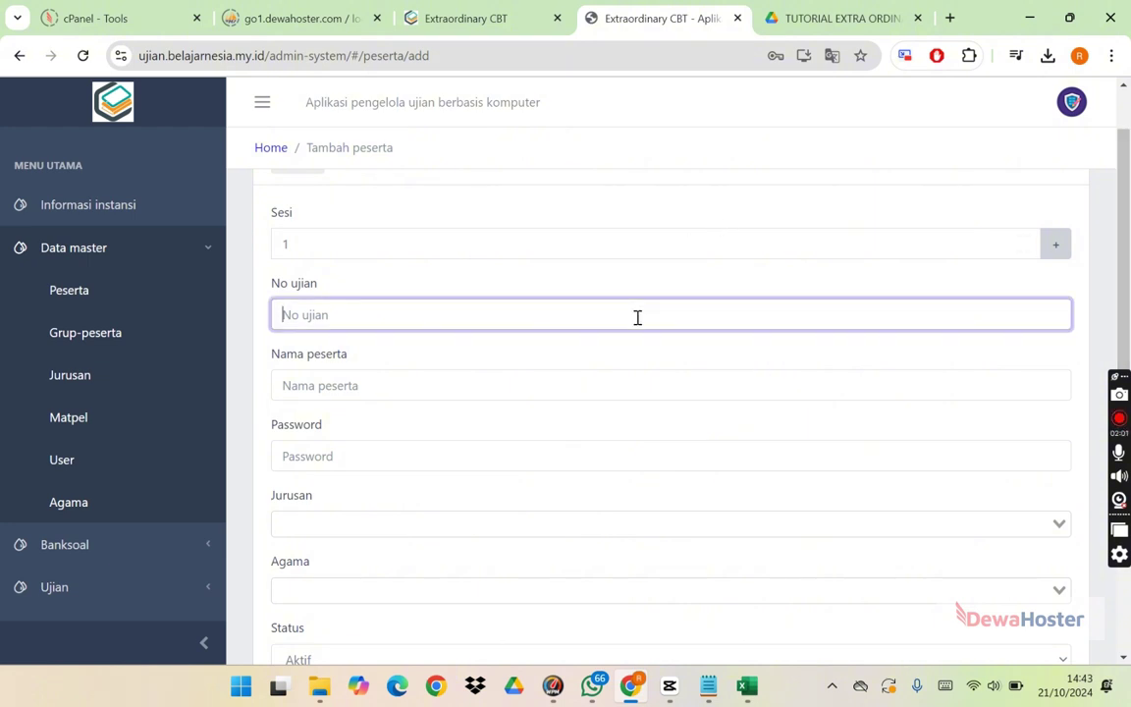
{"action": "type", "text": "u"}
{"action": "key", "text": "BackSpace"}
{"action": "key", "text": "Caps_Lock"}
{"action": "type", "text": "UJ001"}
Step: Enter the participant's name in capitals and their login password
{"action": "left_click", "coordinate": [594, 376]}
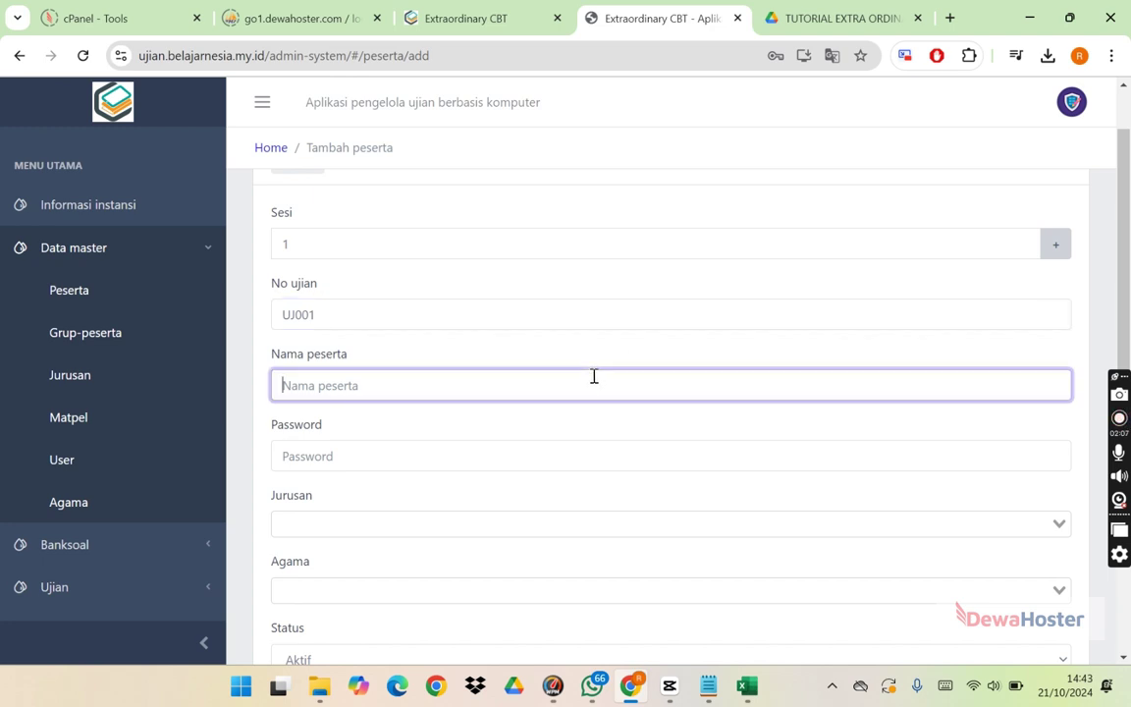
{"action": "key", "text": "Caps_Lock"}
{"action": "type", "text": "ria"}
{"action": "key", "text": "BackSpace"}
{"action": "key", "text": "BackSpace"}
{"action": "key", "text": "BackSpace"}
{"action": "key", "text": "Caps_Lock"}
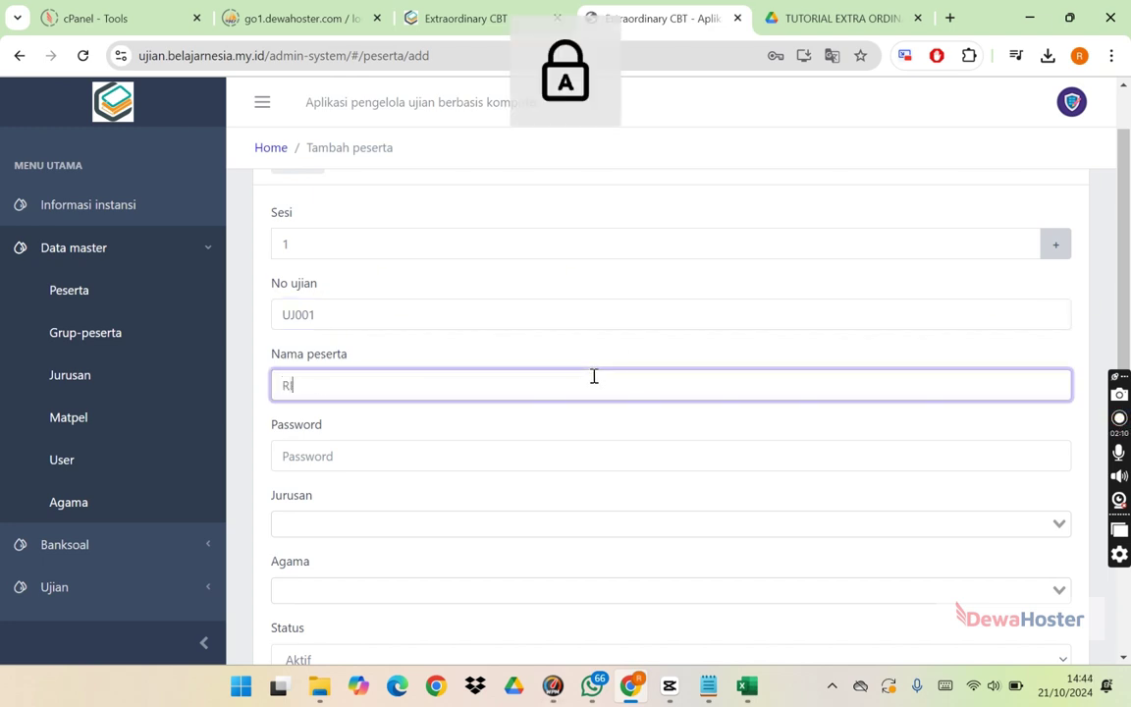
{"action": "left_click", "coordinate": [535, 462]}
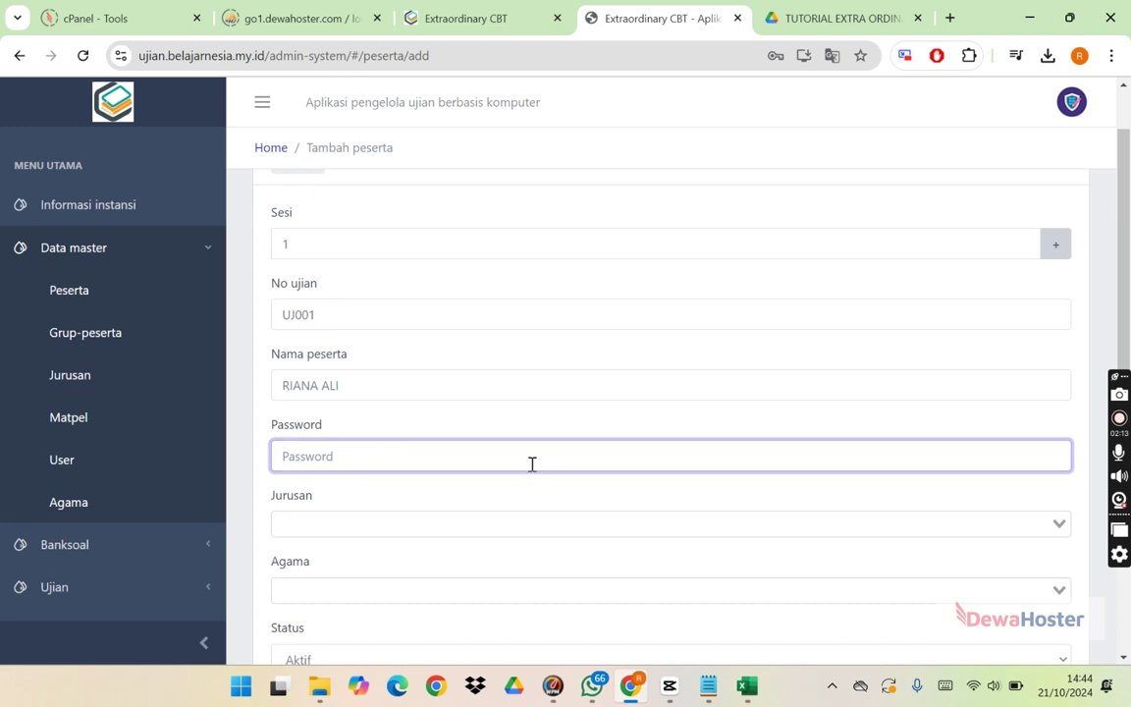
{"action": "type", "text": "PASS001"}
Step: Set major UMUM (tanpa-jurusan), religion Islam and status Aktif, then save the participant
{"action": "left_click", "coordinate": [512, 515]}
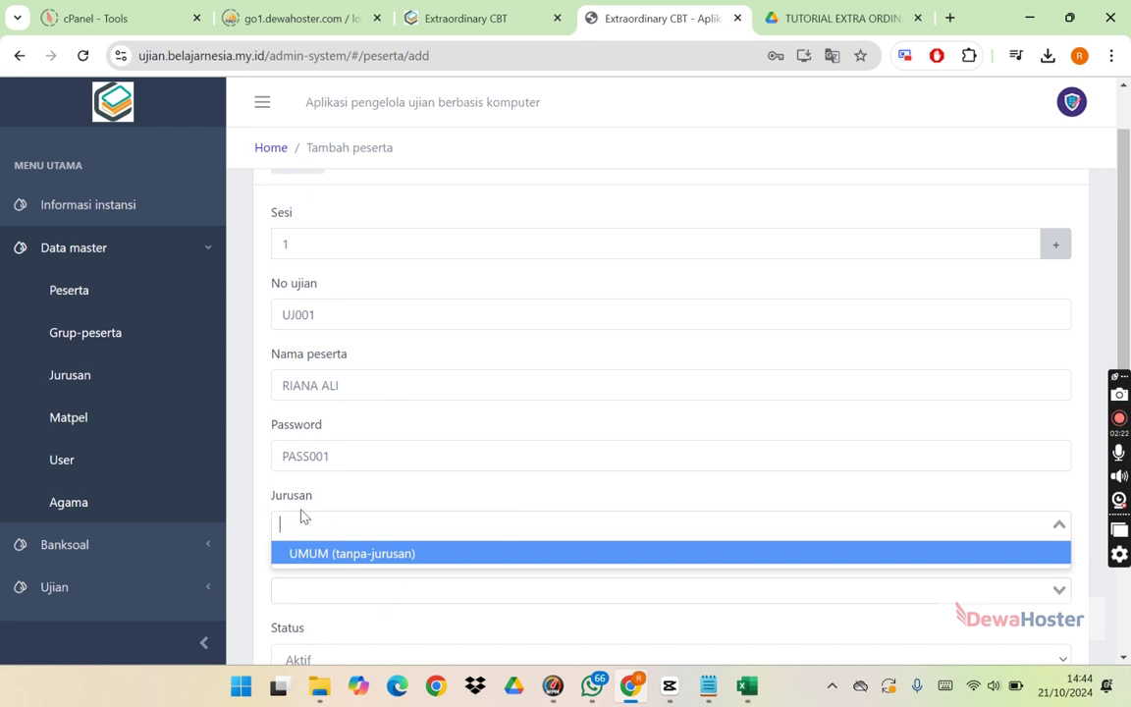
{"action": "left_click", "coordinate": [359, 553]}
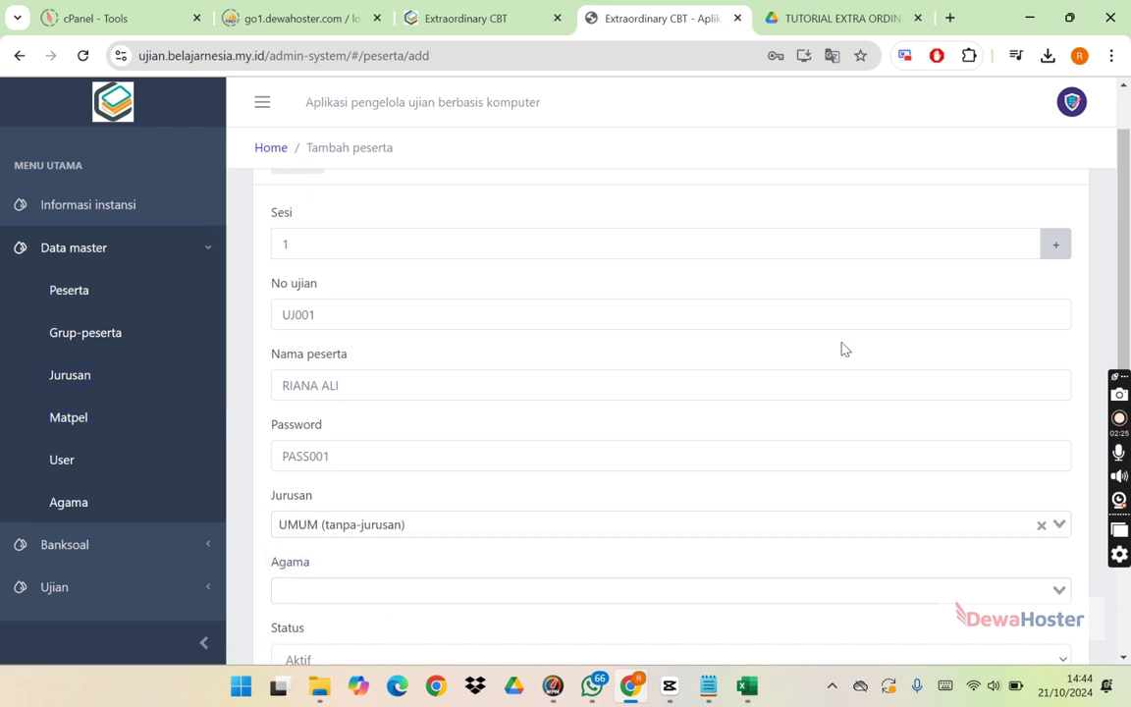
{"action": "scroll", "coordinate": [1124, 314], "scroll_direction": "down", "scroll_amount": 2}
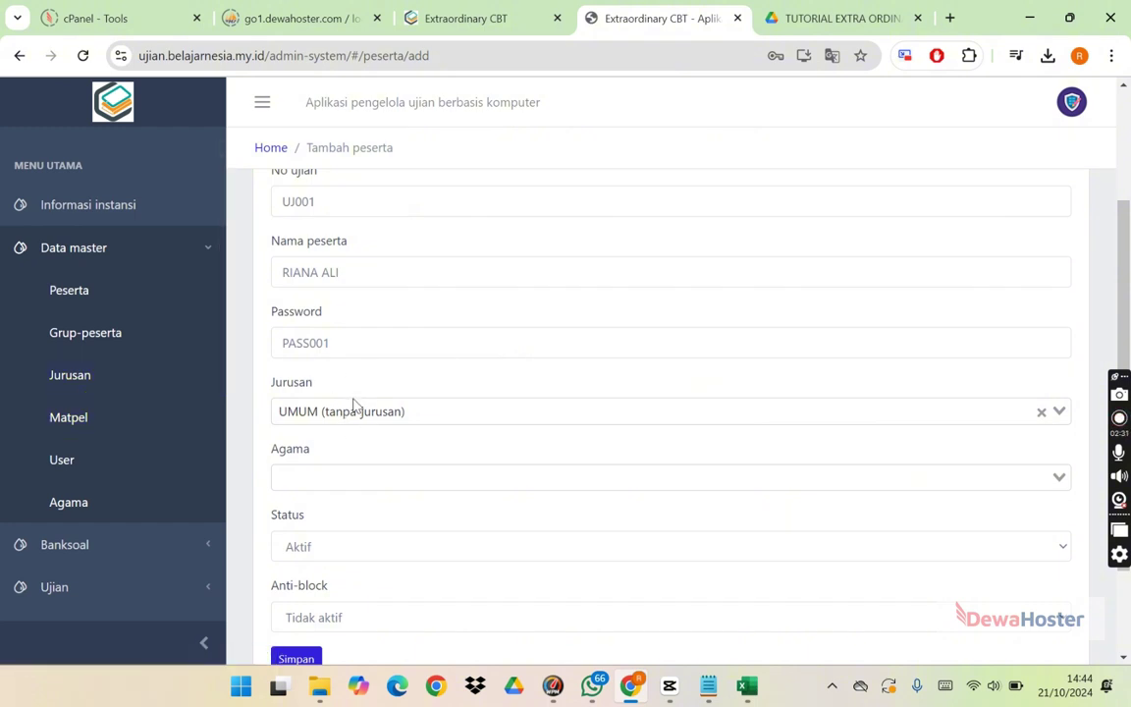
{"action": "left_click", "coordinate": [358, 473]}
{"action": "left_click", "coordinate": [346, 505]}
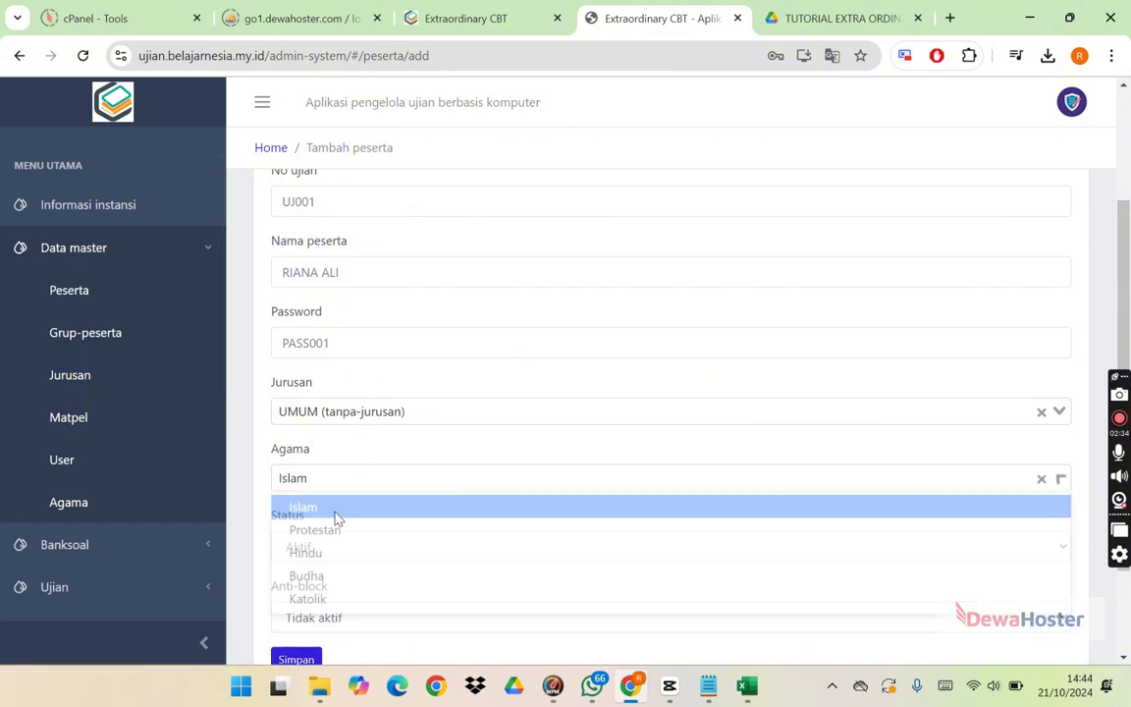
{"action": "scroll", "coordinate": [1125, 334], "scroll_direction": "down", "scroll_amount": 1}
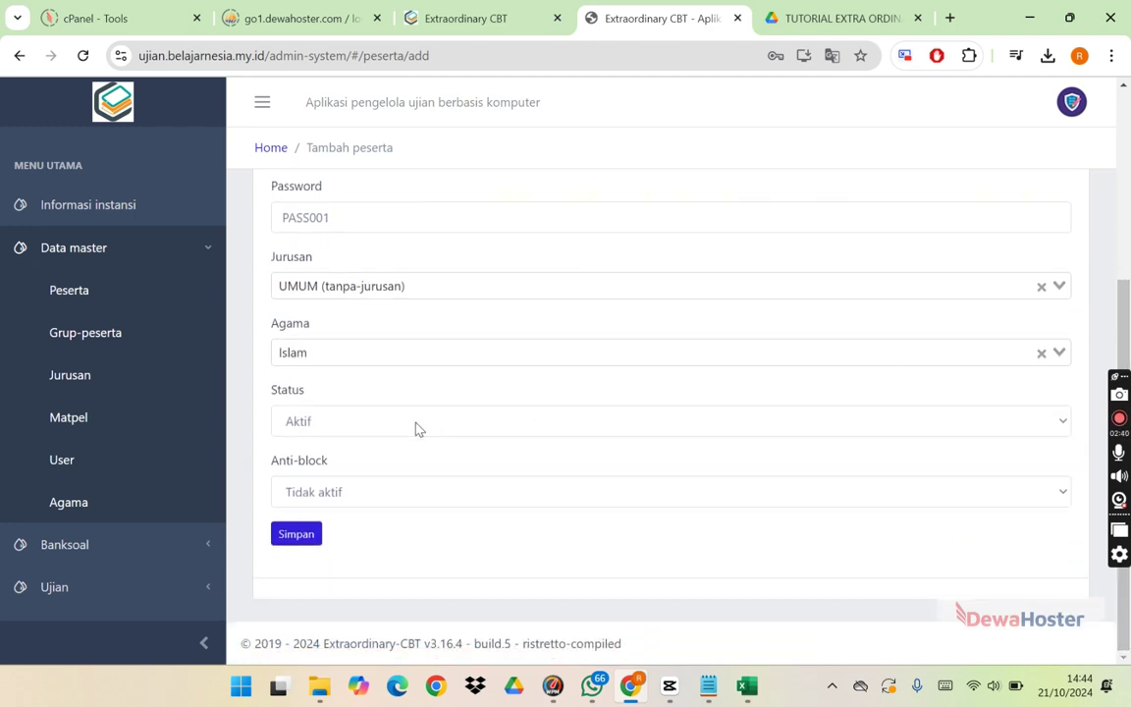
{"action": "left_click", "coordinate": [416, 425]}
{"action": "left_click", "coordinate": [368, 447]}
{"action": "left_click", "coordinate": [305, 538]}
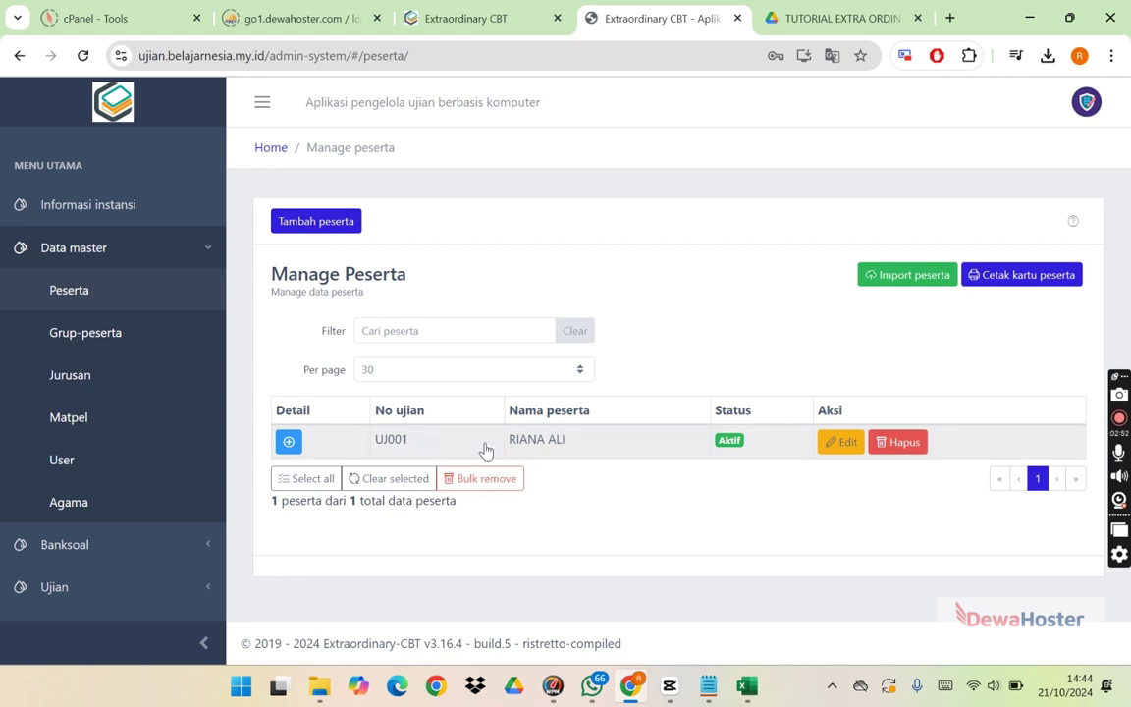
{"action": "left_click", "coordinate": [1028, 281]}
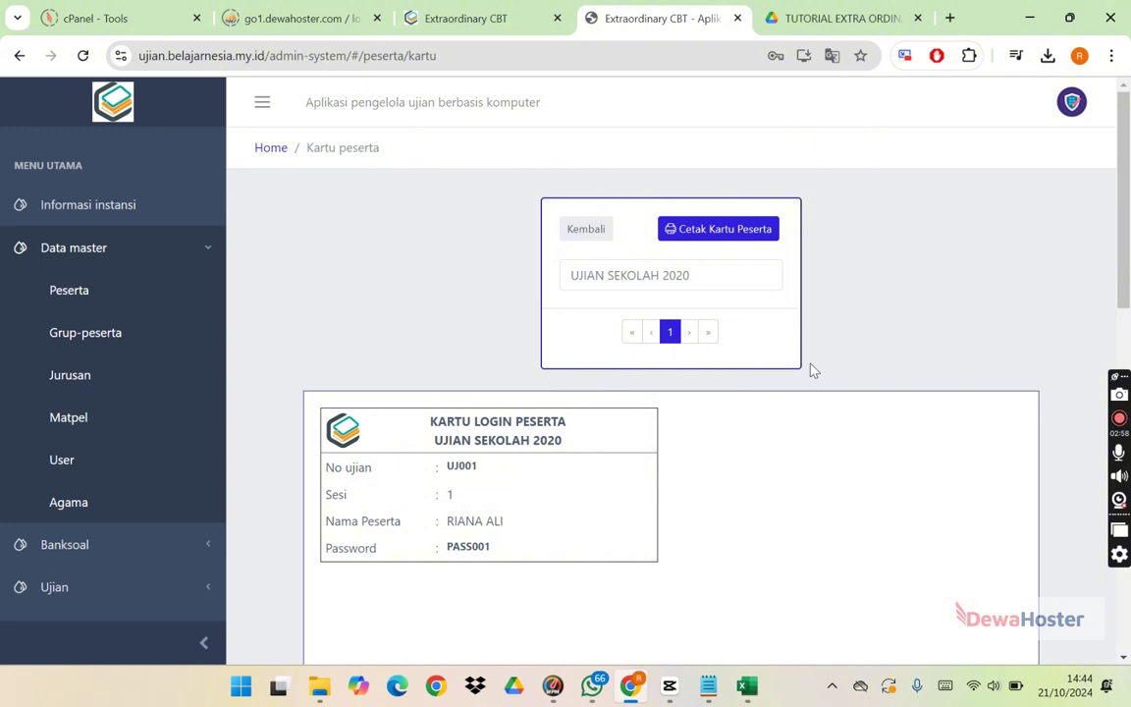
{"action": "left_click", "coordinate": [734, 238]}
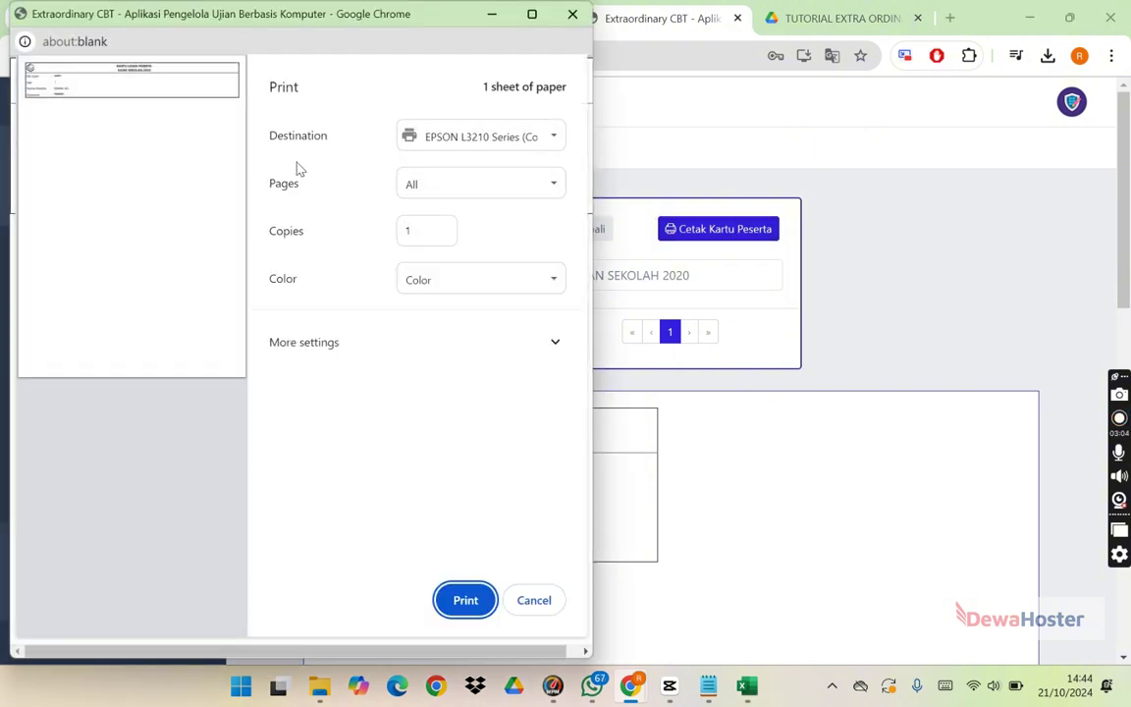
{"action": "key", "text": "Escape"}
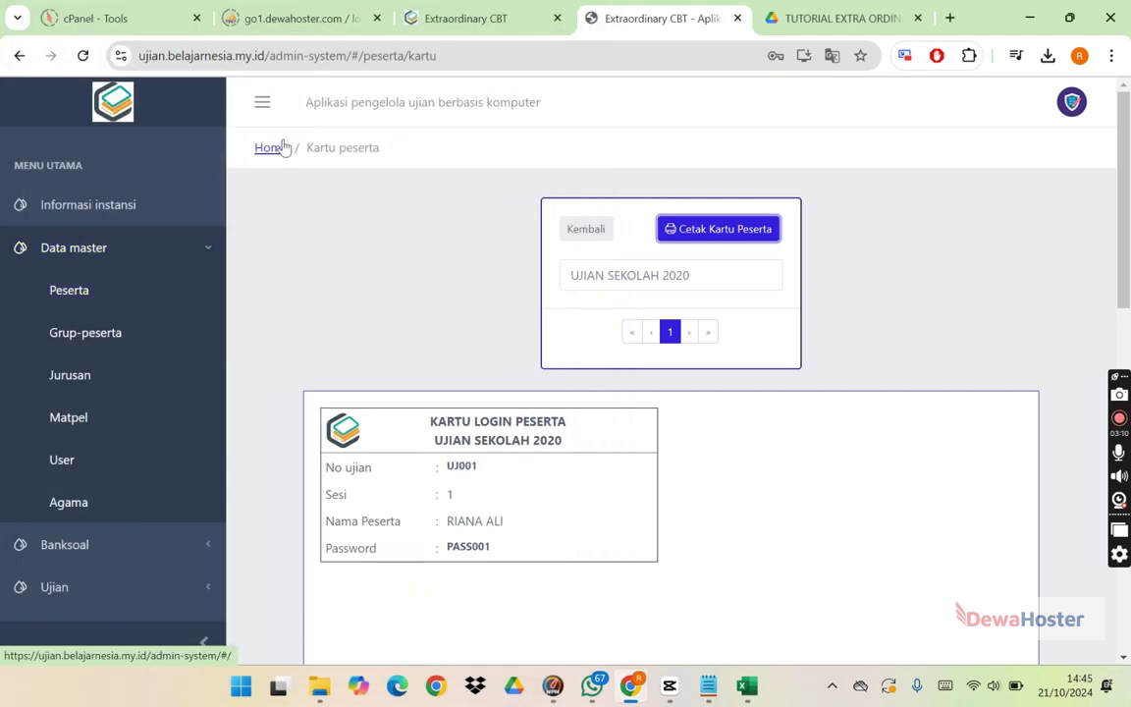
{"action": "left_click", "coordinate": [20, 56]}
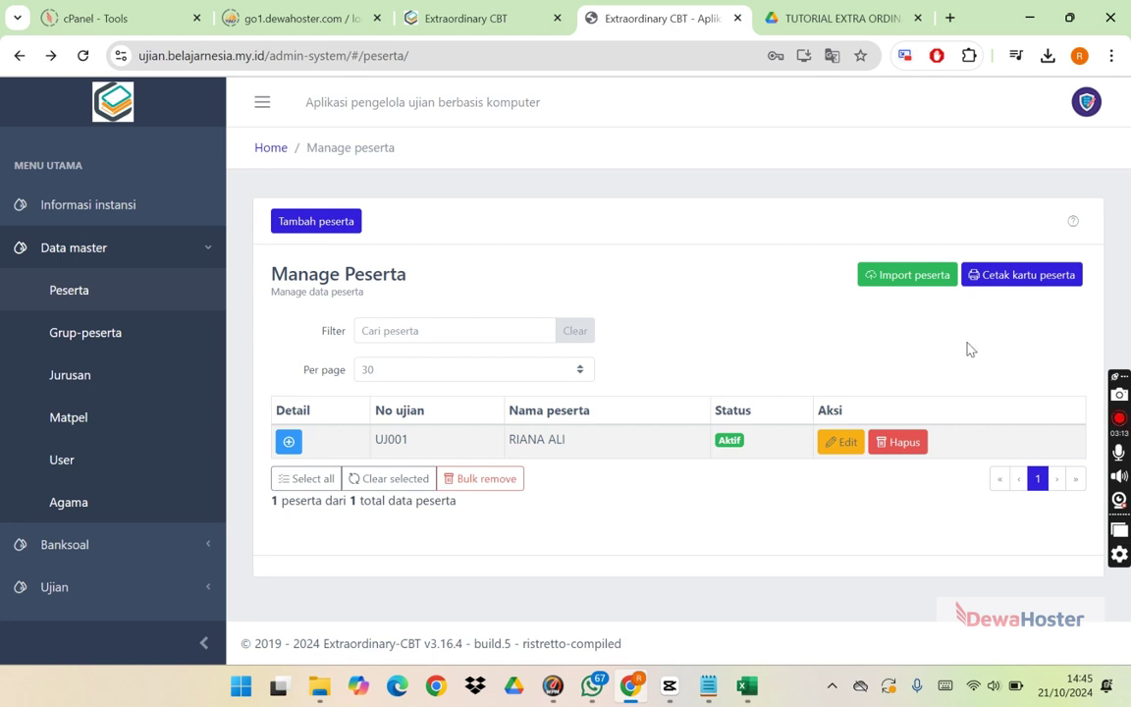
Step: Download the Peserta upload template, overwriting the existing format-peserta-import.xlsx
{"action": "left_click", "coordinate": [921, 282]}
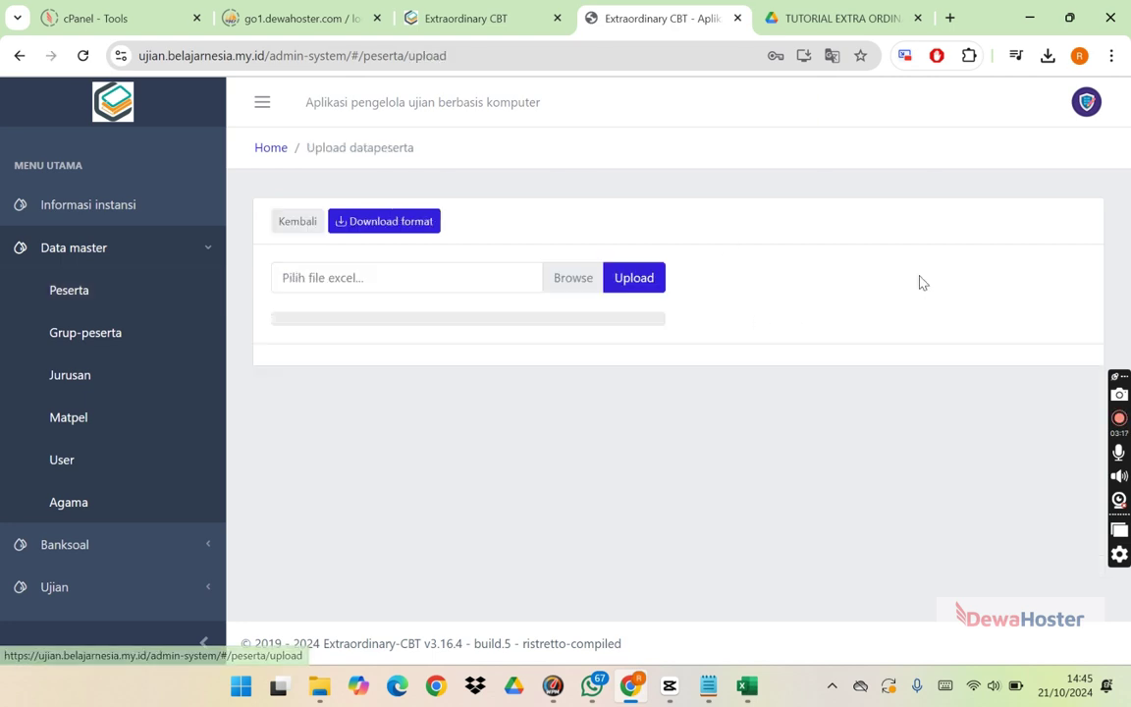
{"action": "left_click", "coordinate": [389, 220]}
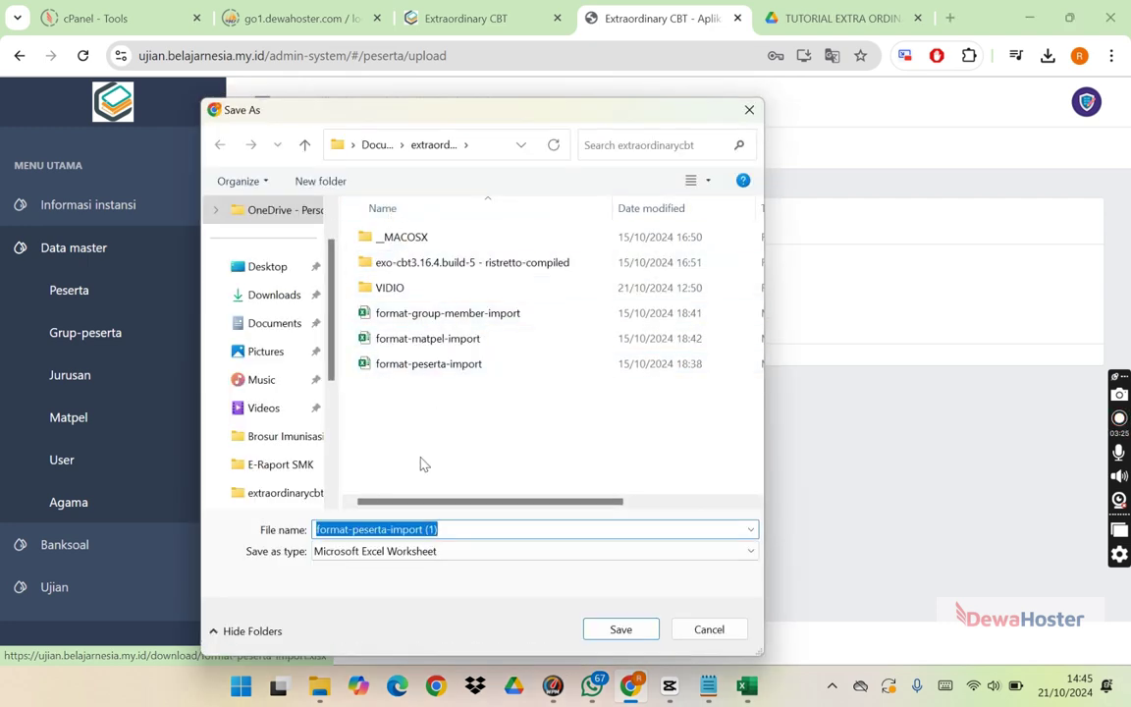
{"action": "left_click", "coordinate": [440, 371]}
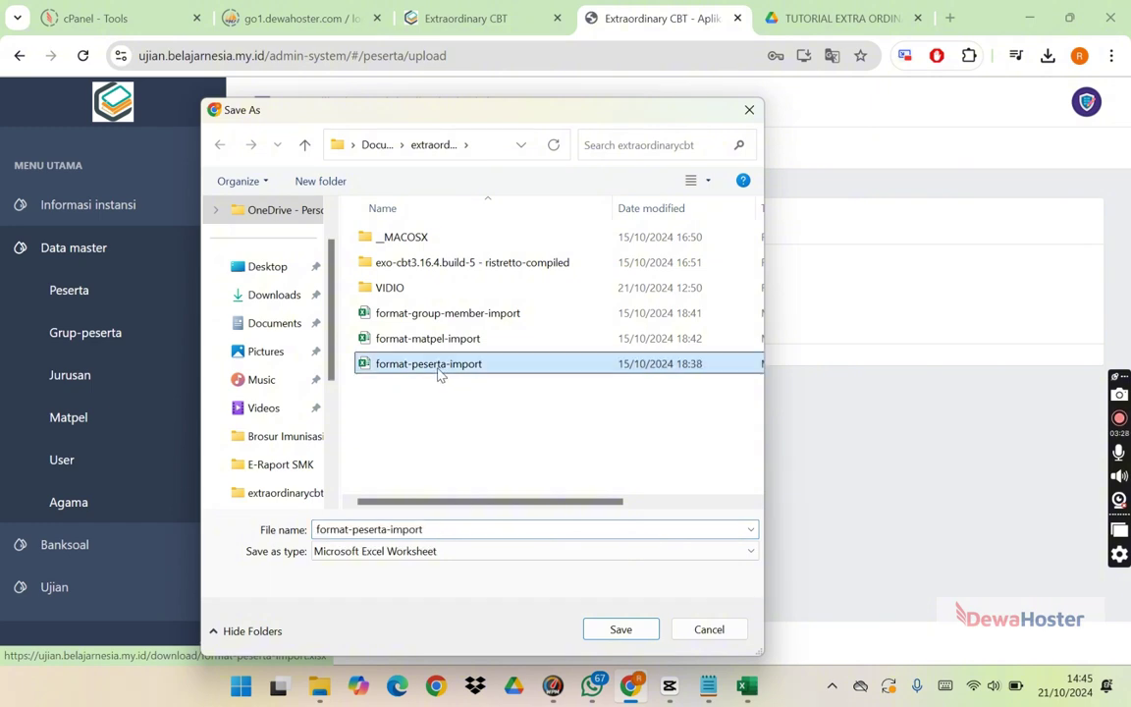
{"action": "left_click", "coordinate": [445, 530]}
{"action": "double_click", "coordinate": [445, 531]}
{"action": "left_click", "coordinate": [620, 629]}
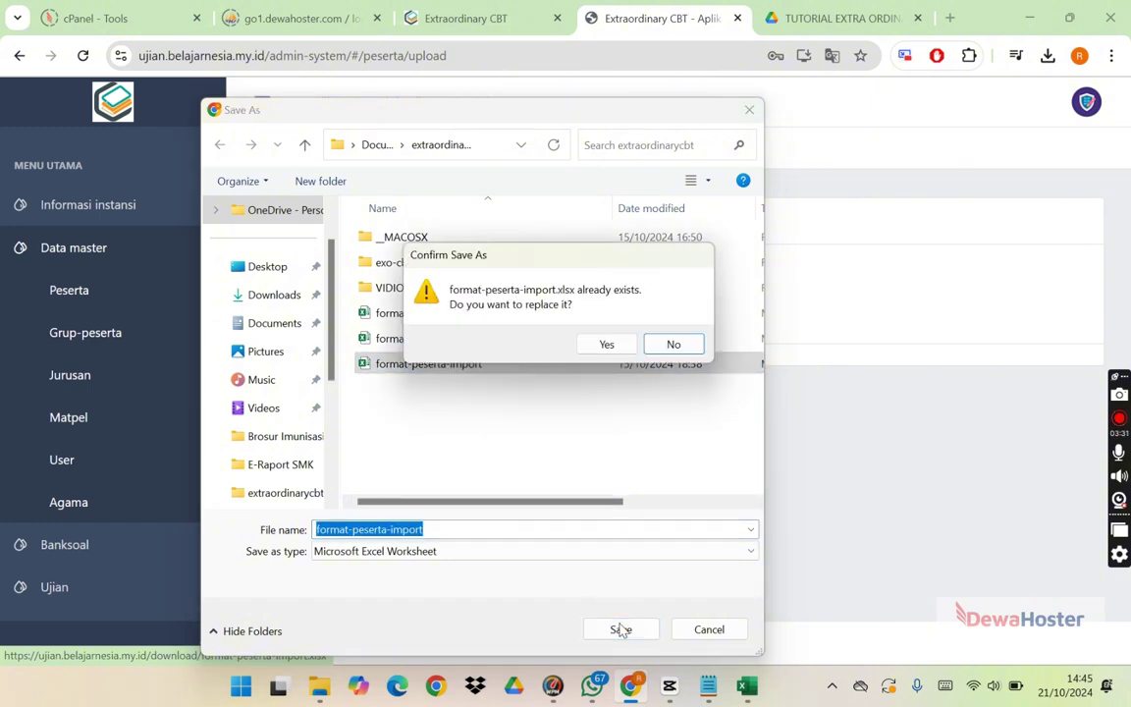
{"action": "left_click", "coordinate": [603, 349]}
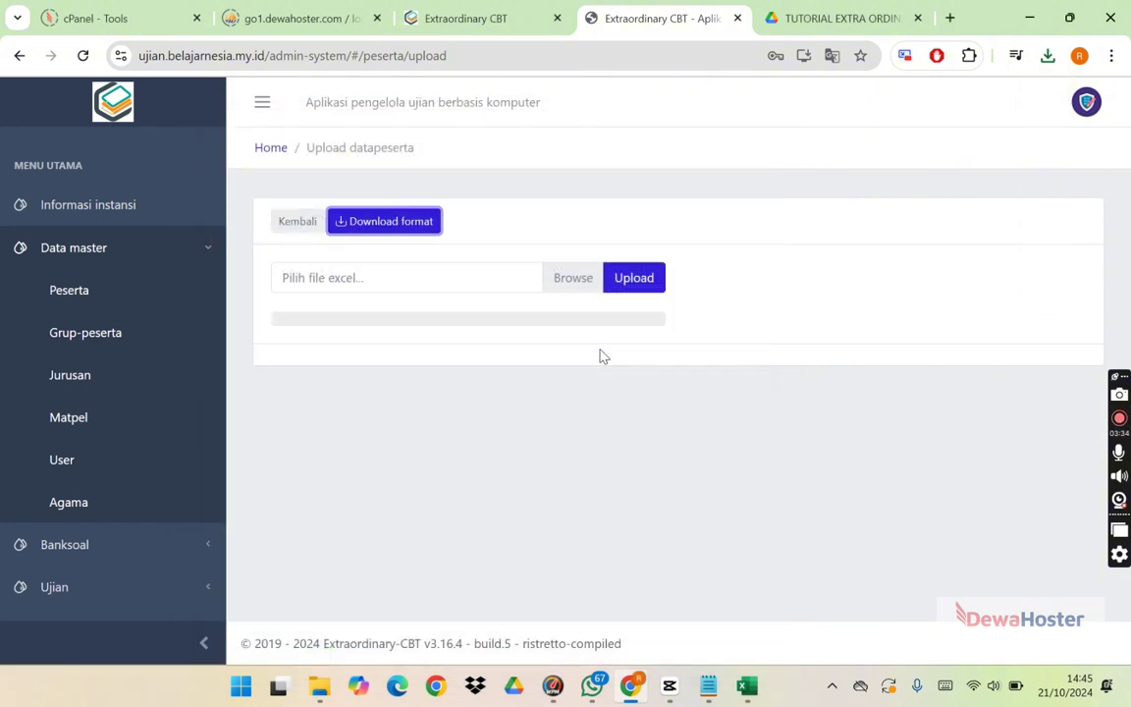
Step: Open format-peserta-import.xlsx in Excel and check the Sesi, no_ujian, nama and password headers
{"action": "left_click", "coordinate": [1048, 55]}
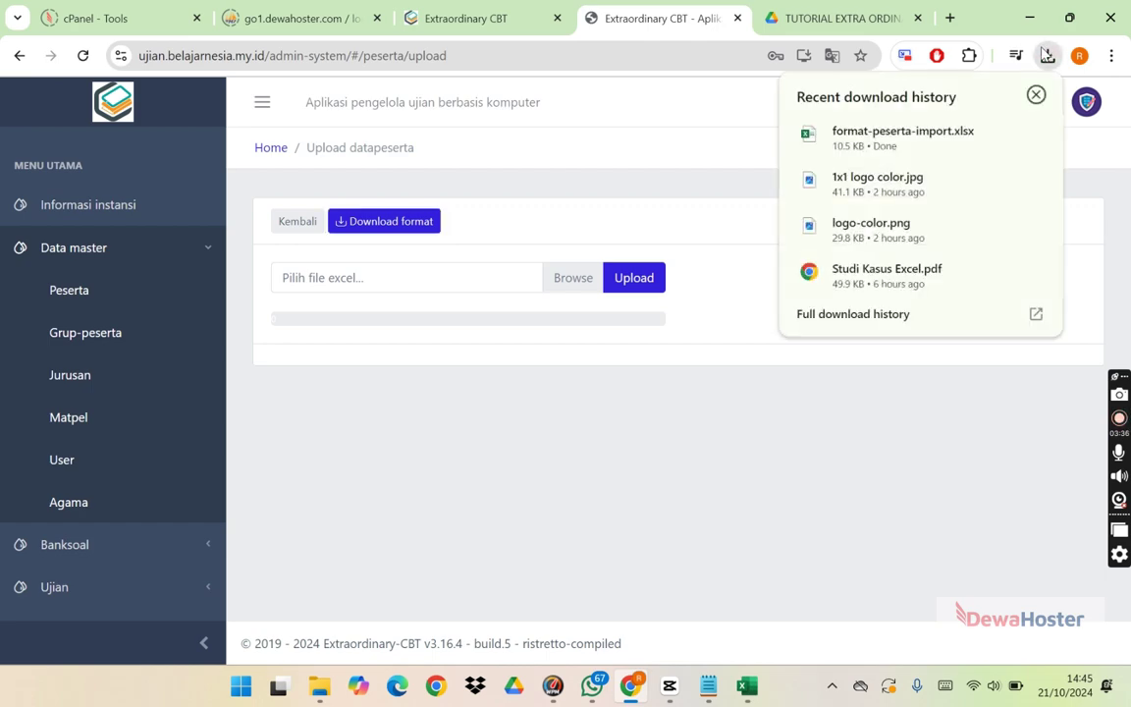
{"action": "left_click", "coordinate": [898, 134]}
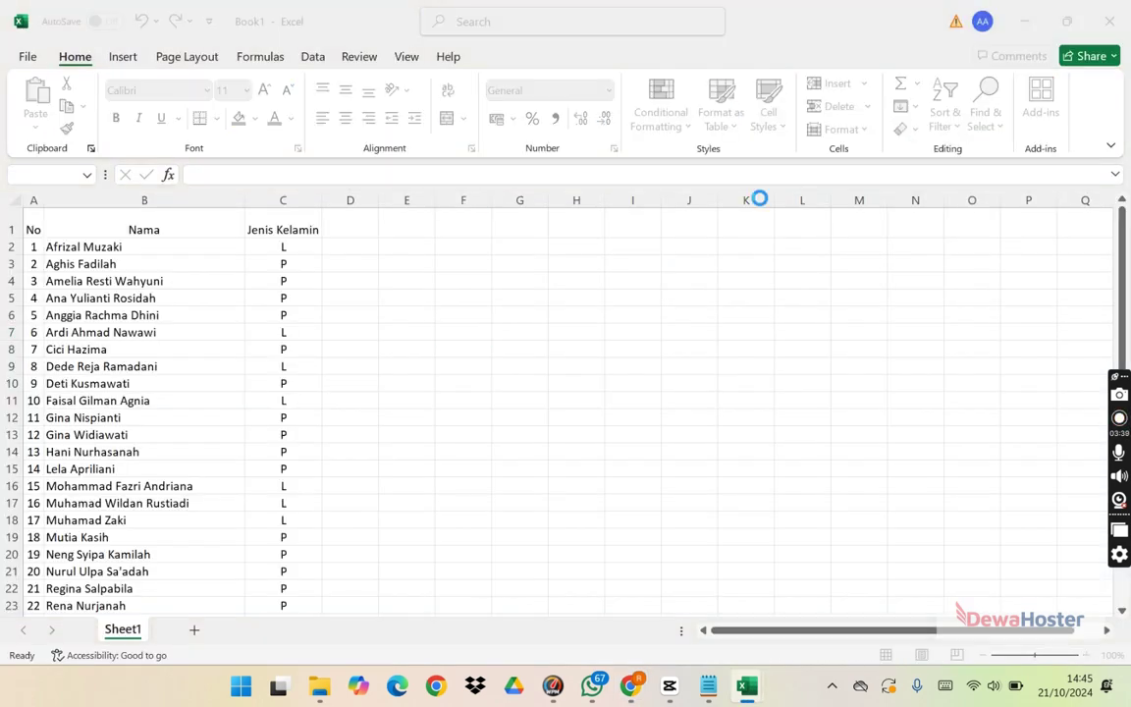
{"action": "left_click", "coordinate": [59, 175]}
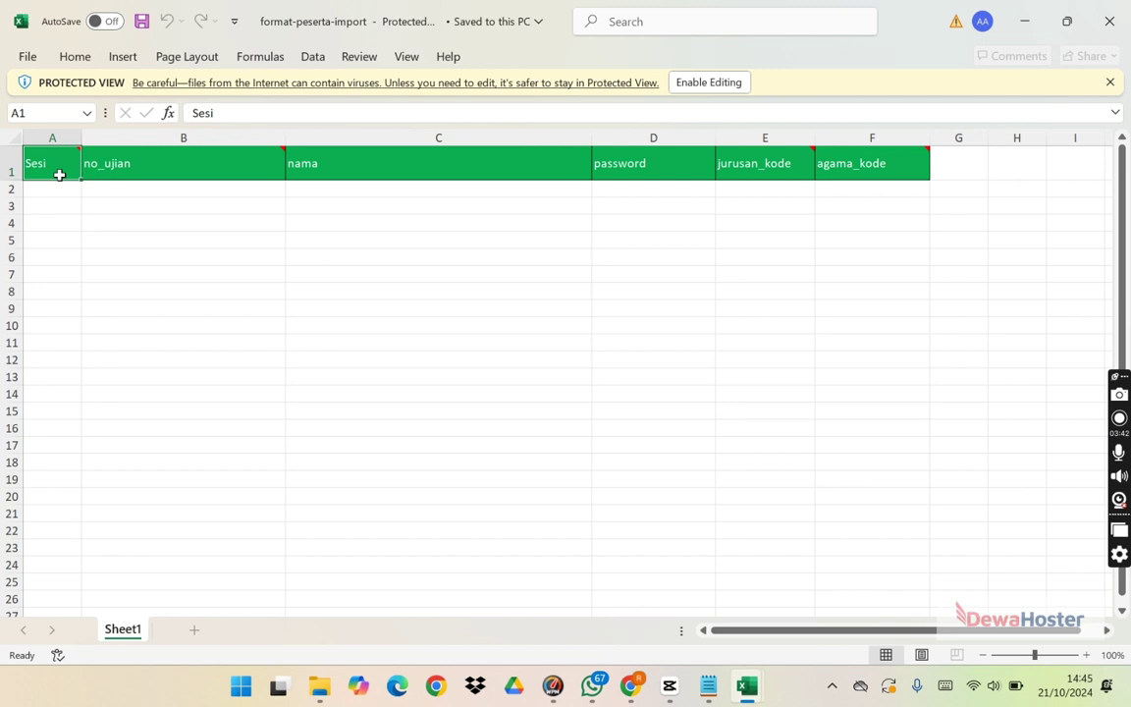
{"action": "left_click", "coordinate": [130, 165]}
{"action": "left_click", "coordinate": [363, 164]}
{"action": "left_click", "coordinate": [648, 164]}
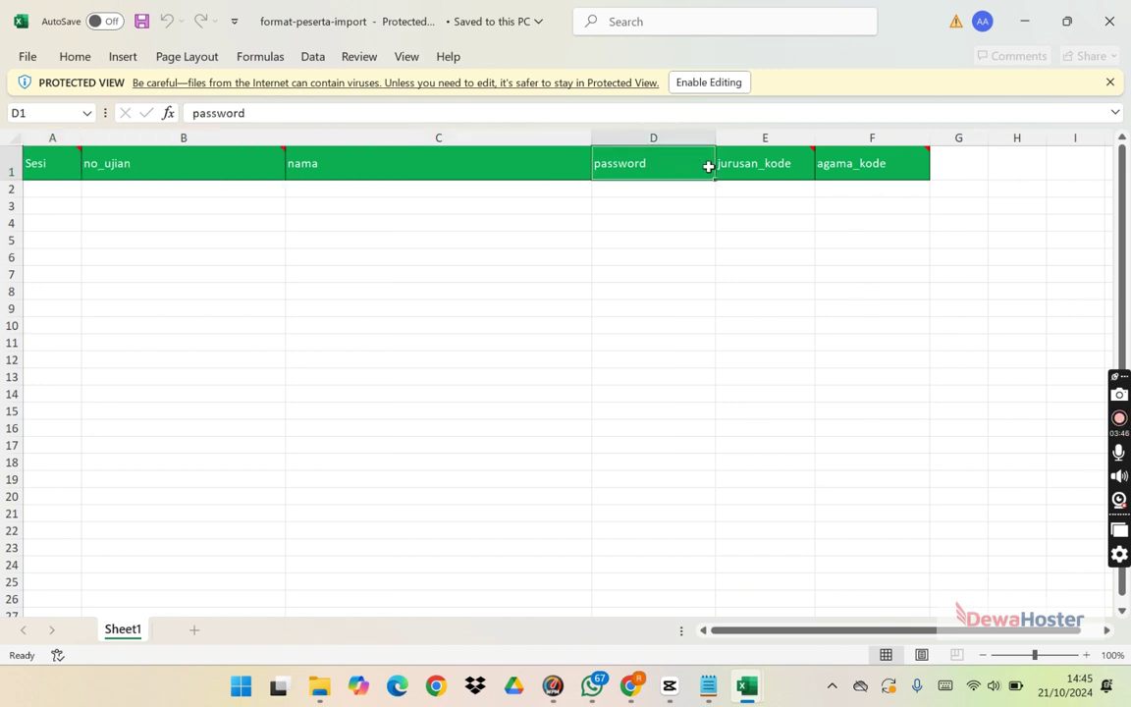
Step: Check the jurusan_kode and agama_kode headers and enable editing of the template
{"action": "left_click", "coordinate": [762, 164]}
{"action": "left_click", "coordinate": [866, 163]}
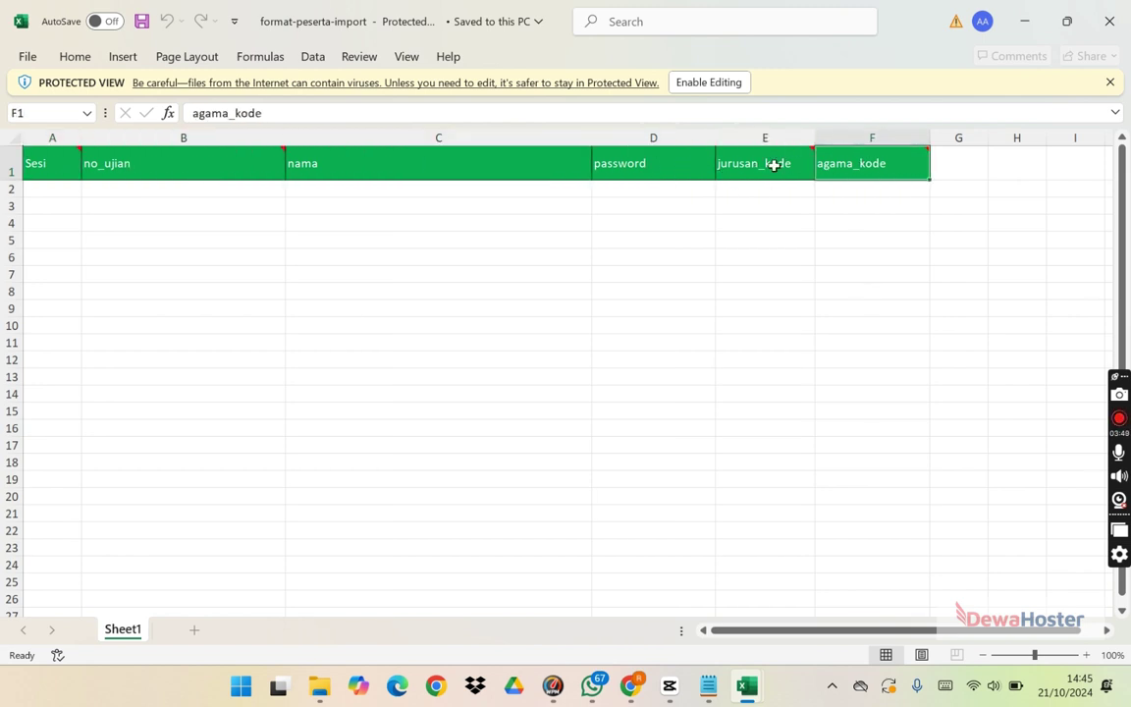
{"action": "left_click", "coordinate": [69, 196]}
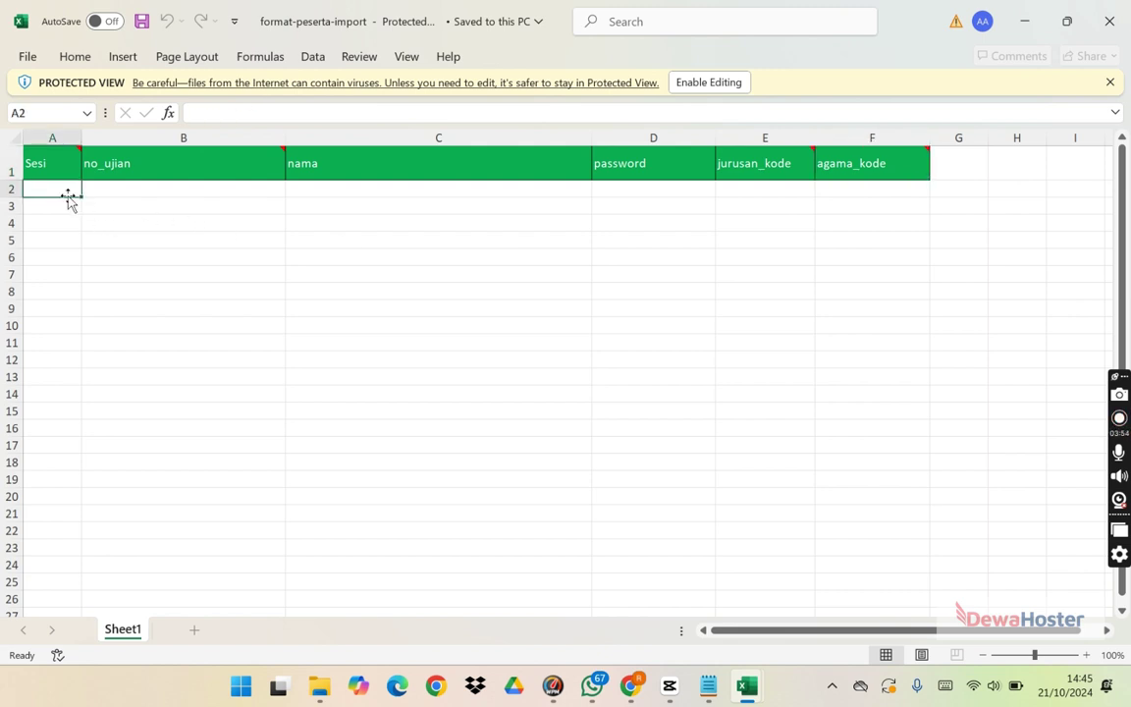
{"action": "left_click", "coordinate": [683, 83]}
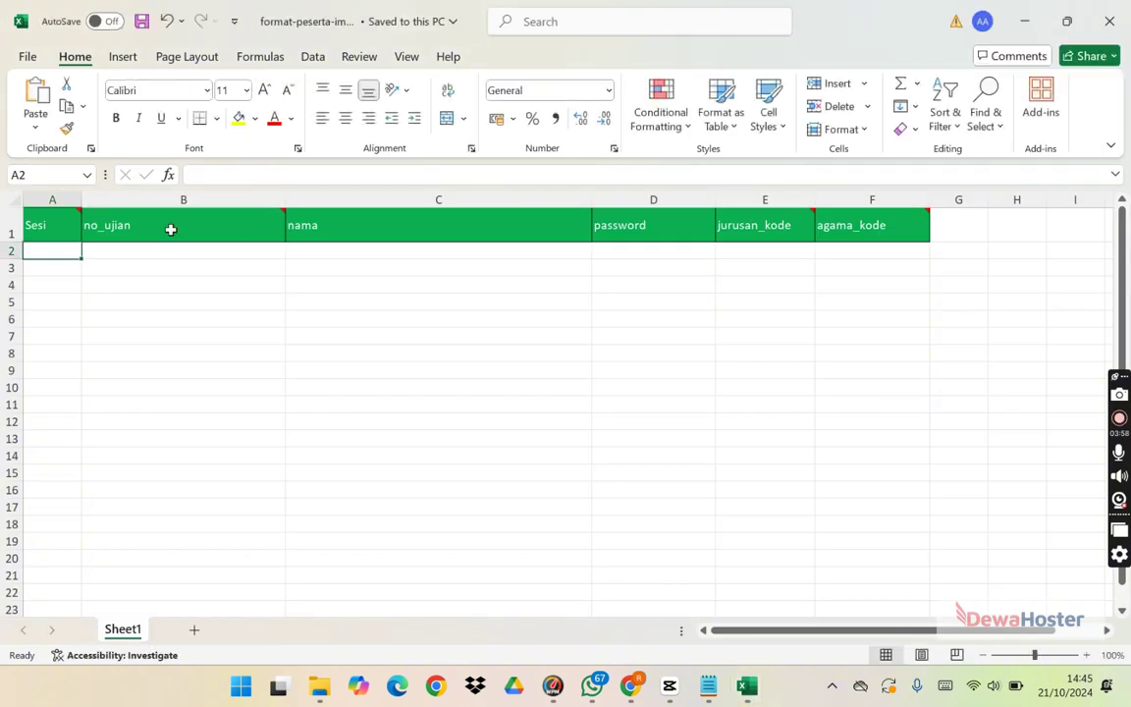
Step: Enter session 1 in A2 and A3 and fill it down column A to row 29
{"action": "type", "text": "2"}
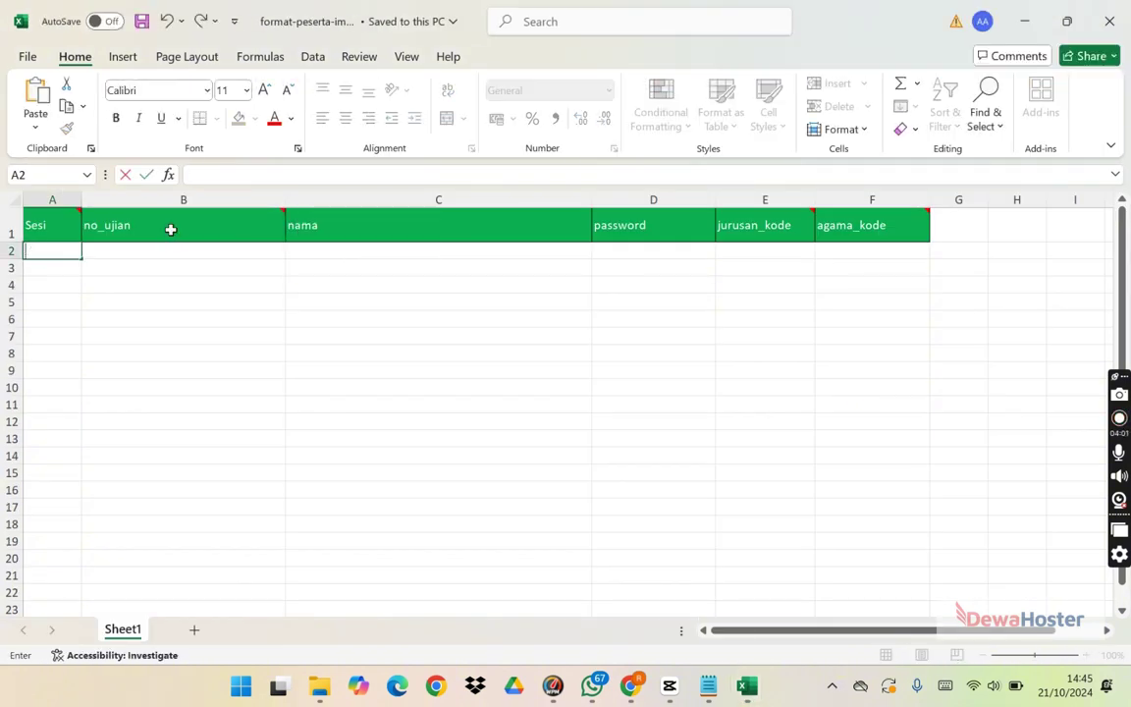
{"action": "key", "text": "Return"}
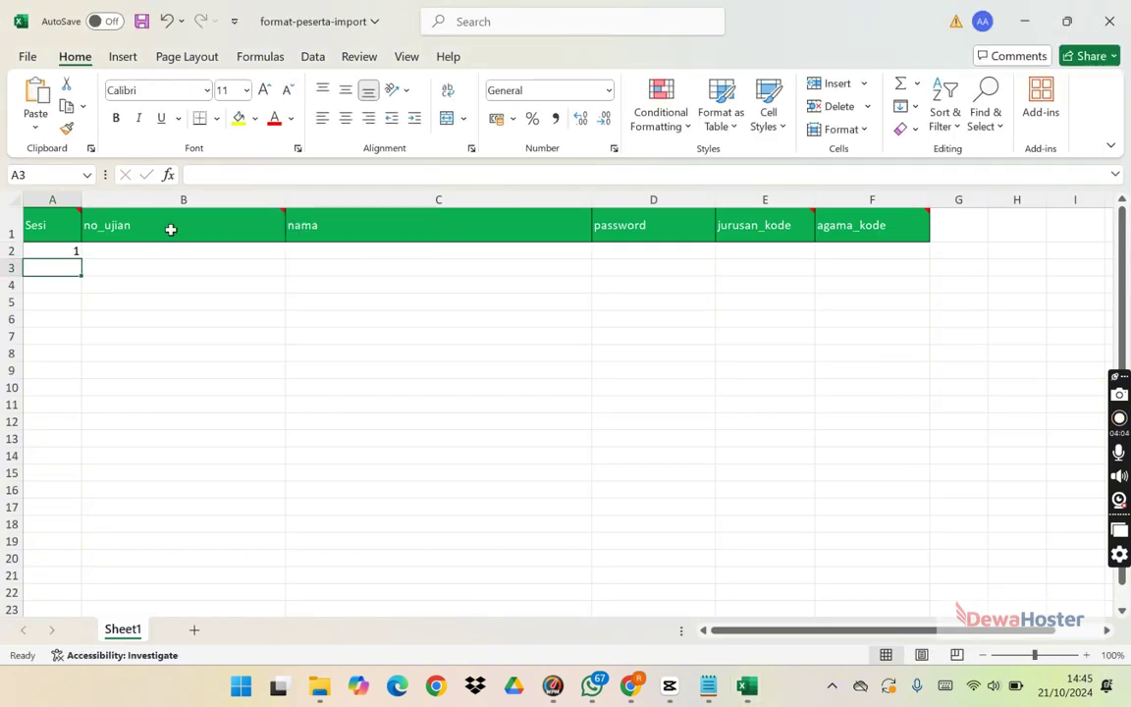
{"action": "type", "text": "2"}
{"action": "key", "text": "Return"}
{"action": "key", "text": "Up"}
{"action": "type", "text": "1"}
{"action": "key", "text": "Return"}
{"action": "left_click", "coordinate": [74, 271]}
{"action": "left_click_drag", "start_coordinate": [82, 274], "coordinate": [45, 424]}
{"action": "scroll", "coordinate": [1099, 300], "scroll_direction": "up", "scroll_amount": 5}
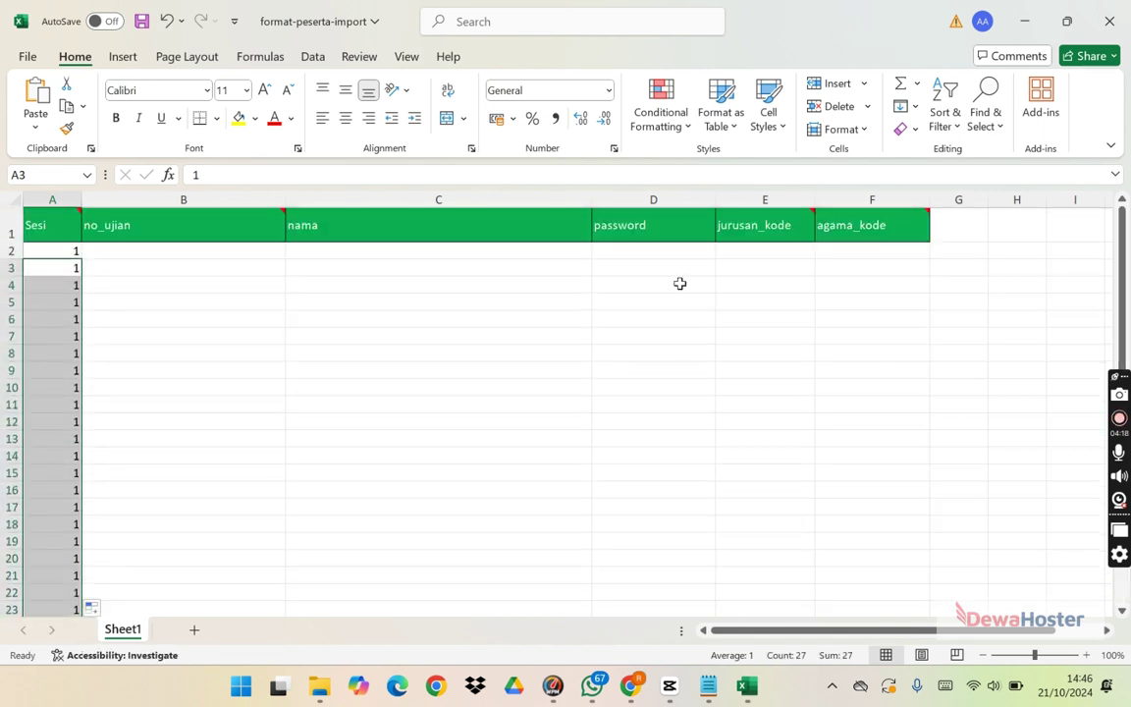
Step: Enter UJ002 in B2 and fill exam numbers down to UJ029 in row 29
{"action": "left_click", "coordinate": [254, 253]}
{"action": "type", "text": "UJ"}
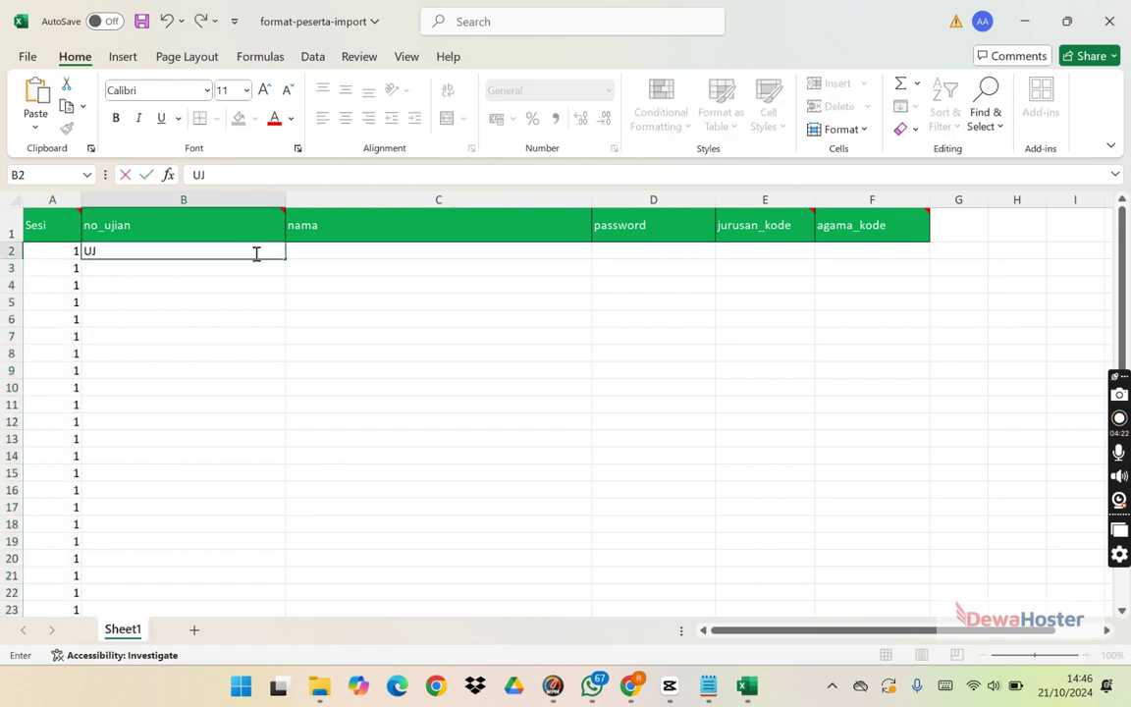
{"action": "type", "text": "002"}
{"action": "key", "text": "Return"}
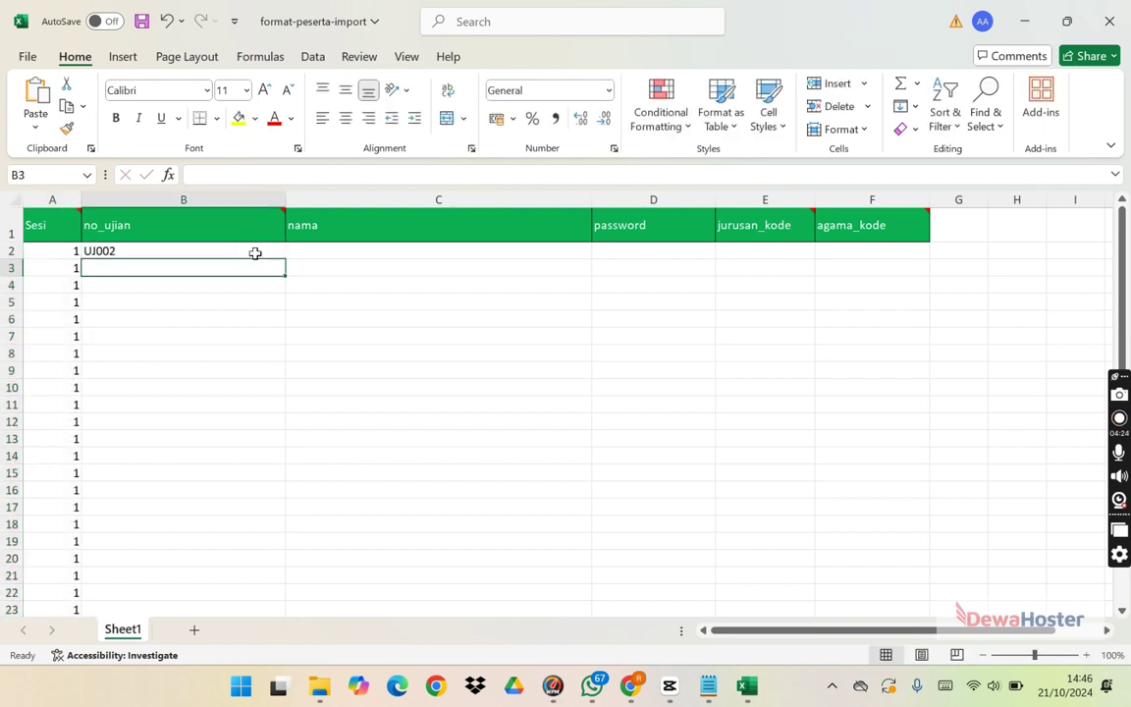
{"action": "left_click", "coordinate": [274, 254]}
{"action": "left_click_drag", "start_coordinate": [285, 258], "coordinate": [253, 575]}
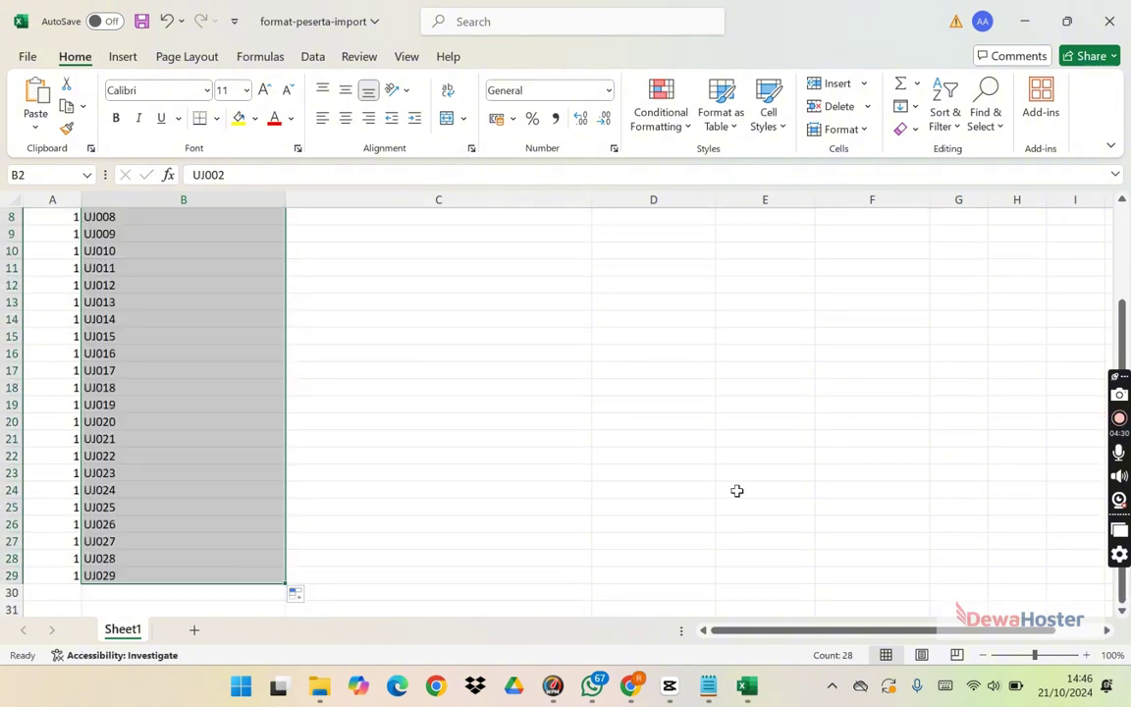
{"action": "scroll", "coordinate": [513, 336], "scroll_direction": "up", "scroll_amount": 3}
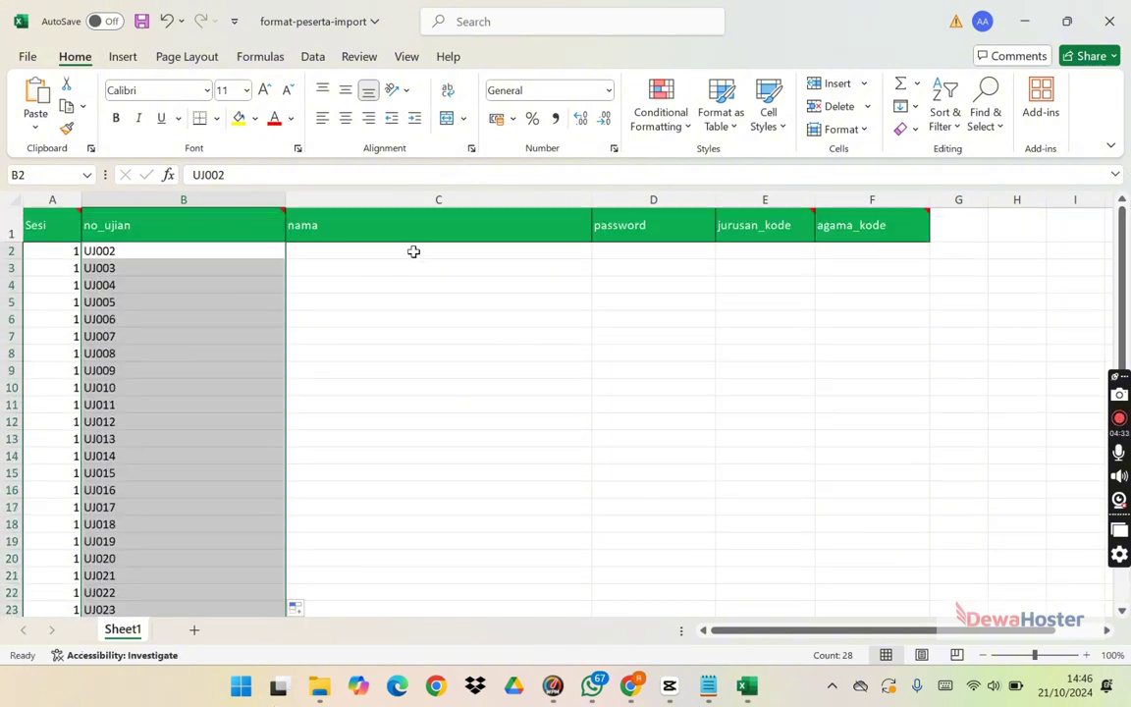
Step: Copy the student names from Book1 and paste them as values into nama starting at C2
{"action": "left_click", "coordinate": [413, 251]}
{"action": "left_click", "coordinate": [747, 686]}
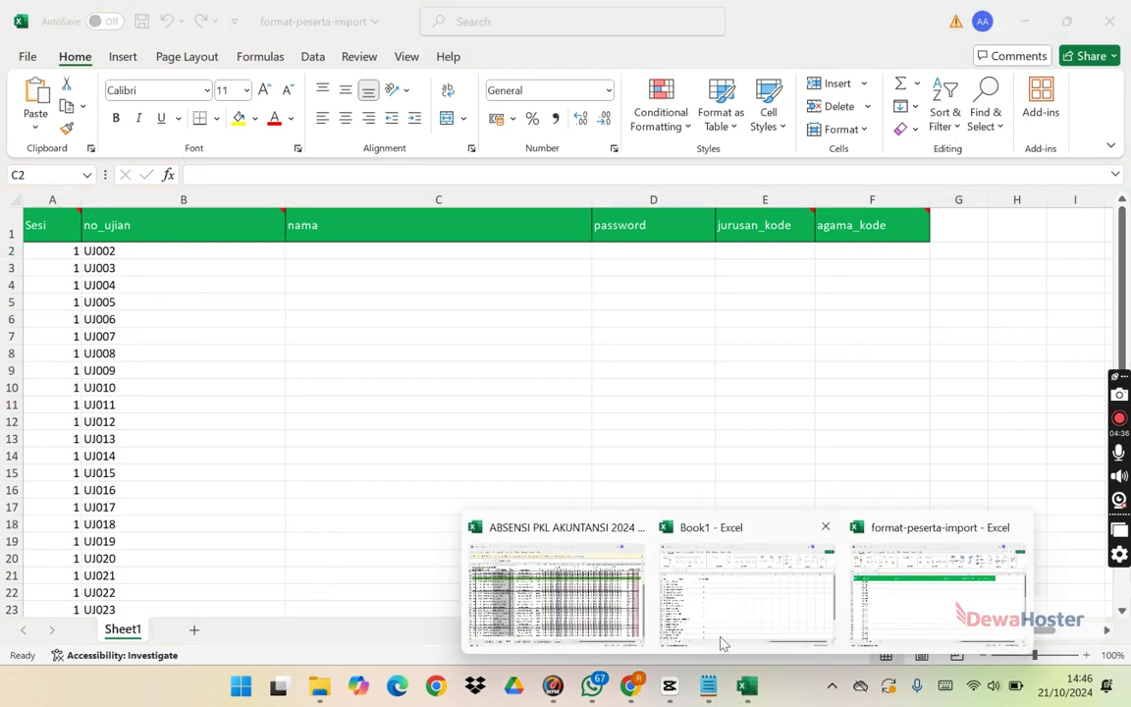
{"action": "left_click", "coordinate": [768, 583]}
{"action": "left_click", "coordinate": [127, 245]}
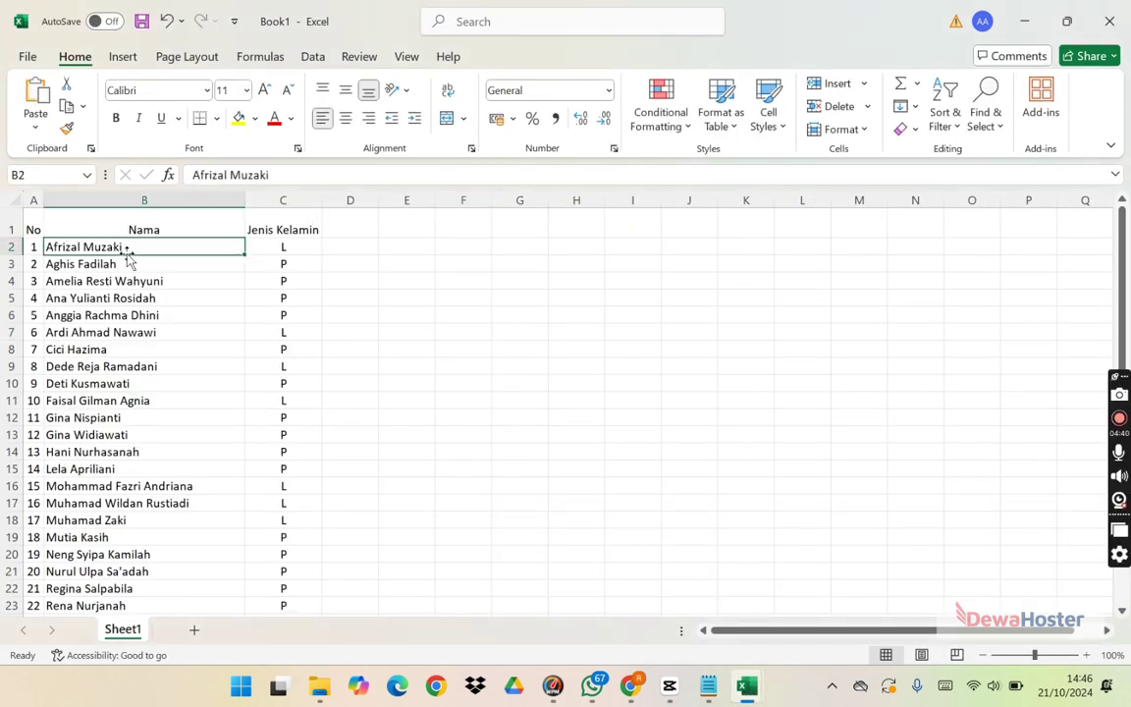
{"action": "key", "text": "ctrl+shift+Down"}
{"action": "key", "text": "ctrl+c"}
{"action": "key", "text": "alt+Tab"}
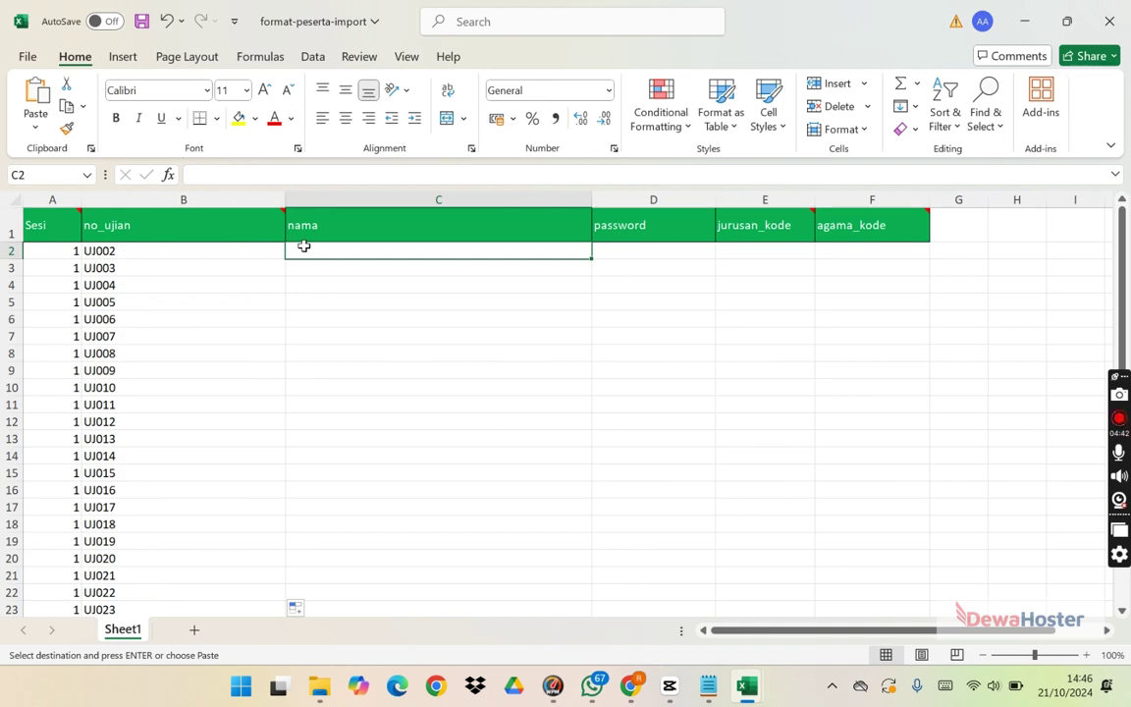
{"action": "right_click", "coordinate": [305, 252]}
{"action": "left_click", "coordinate": [373, 220]}
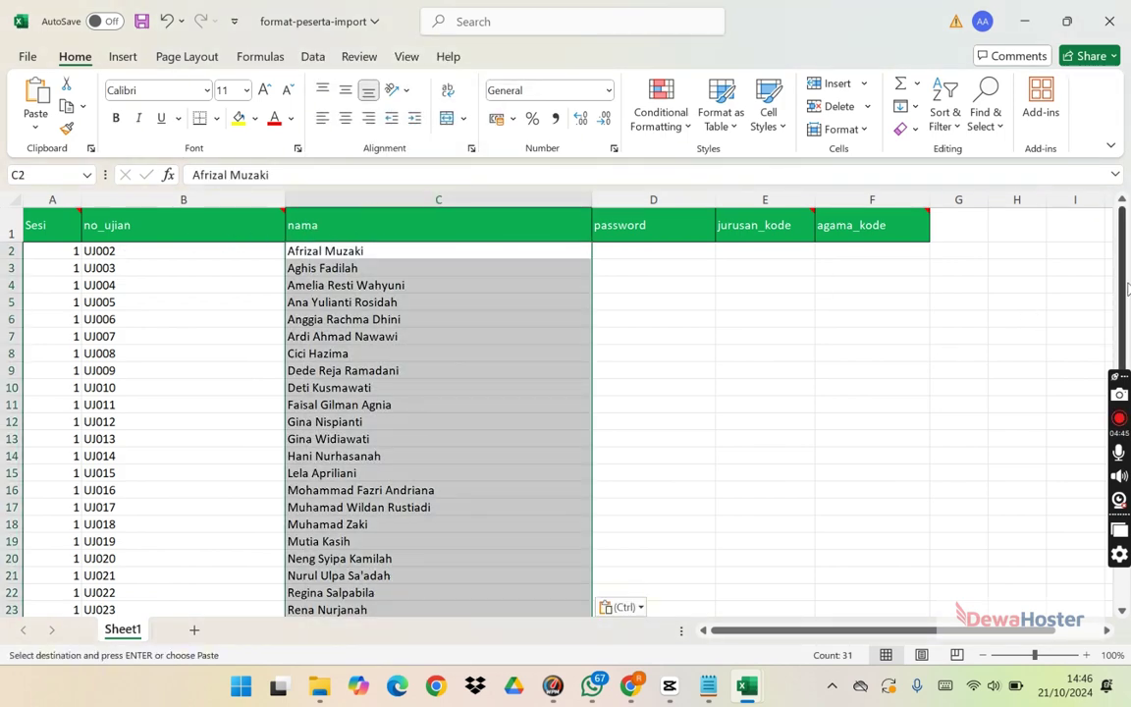
Step: Delete the surplus rows 30 to 32 below the participant data
{"action": "scroll", "coordinate": [1127, 295], "scroll_direction": "down", "scroll_amount": 3}
{"action": "left_click", "coordinate": [239, 556]}
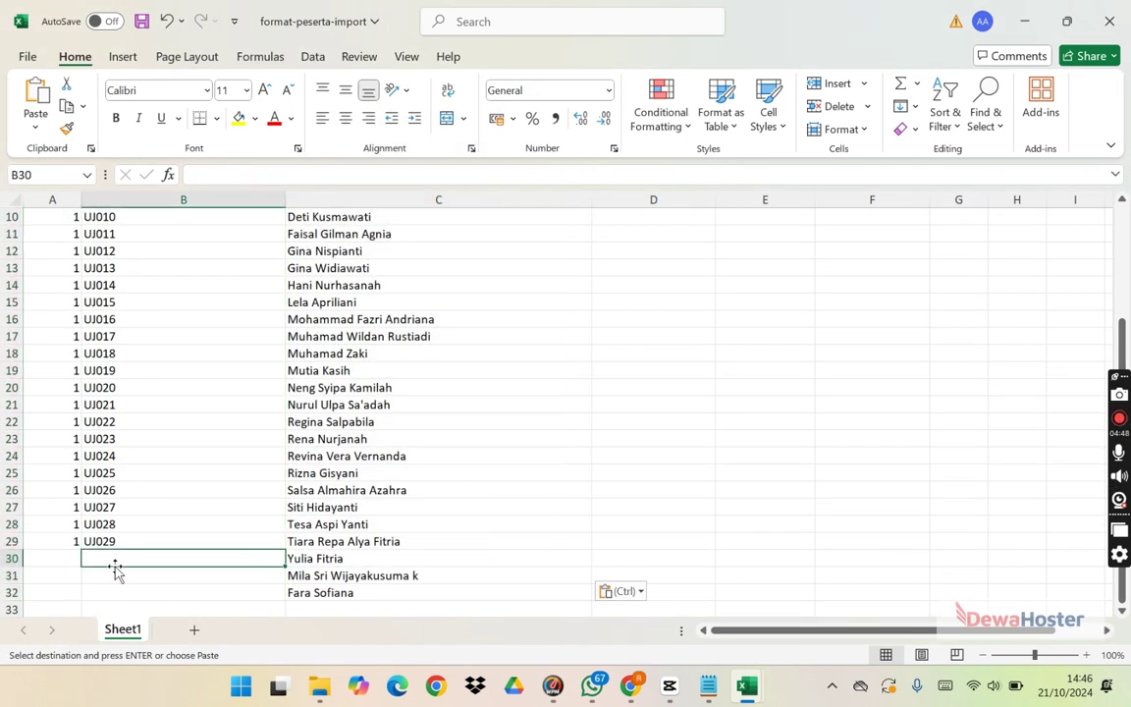
{"action": "left_click_drag", "start_coordinate": [10, 562], "coordinate": [16, 593]}
{"action": "right_click", "coordinate": [18, 594]}
{"action": "left_click", "coordinate": [98, 450]}
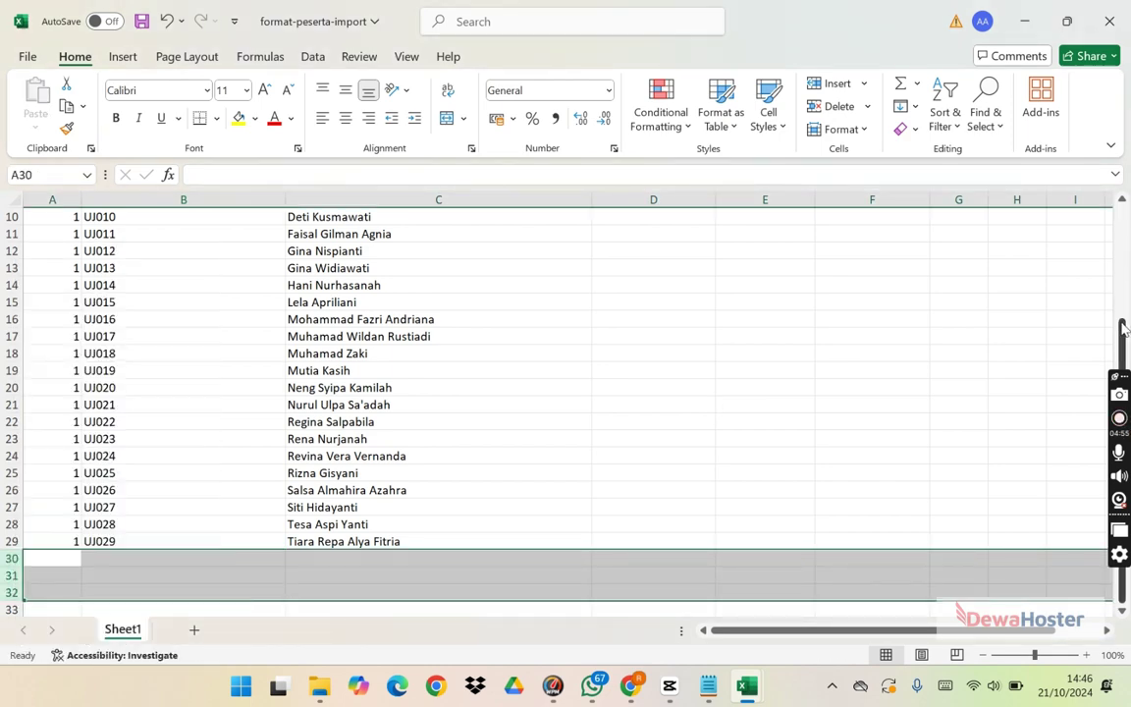
{"action": "scroll", "coordinate": [1117, 199], "scroll_direction": "up", "scroll_amount": 3}
Step: Enter the first password in D2 and fill sequential passwords down to row 29
{"action": "left_click", "coordinate": [651, 248]}
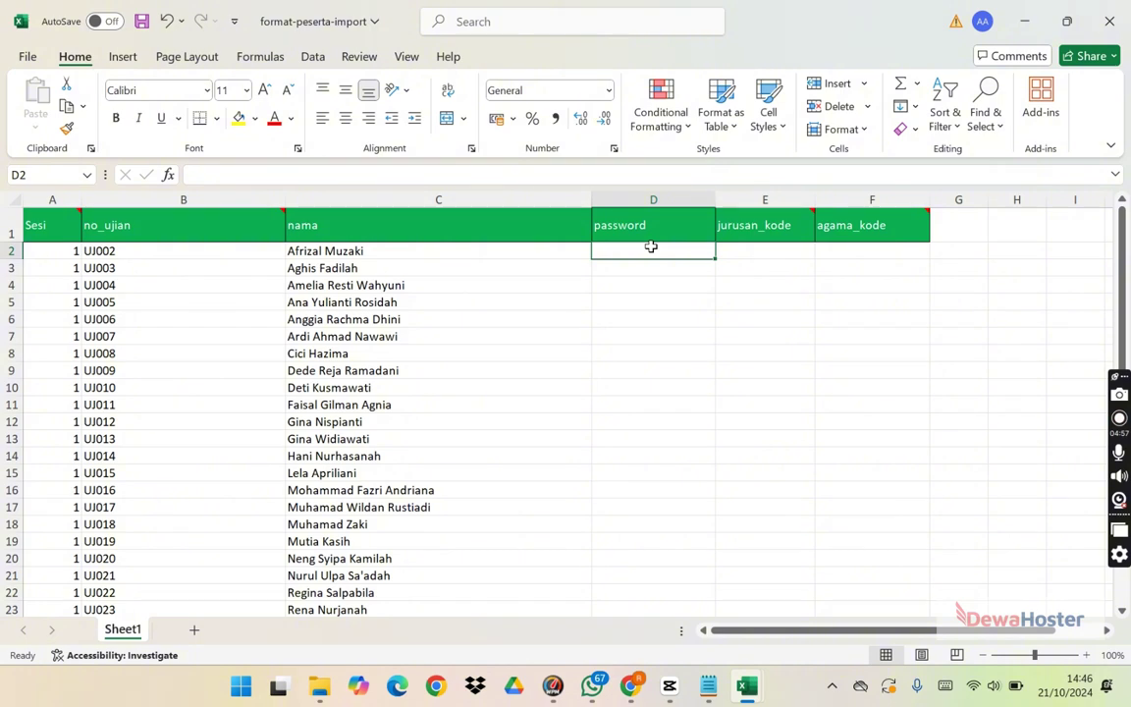
{"action": "type", "text": "PASS002"}
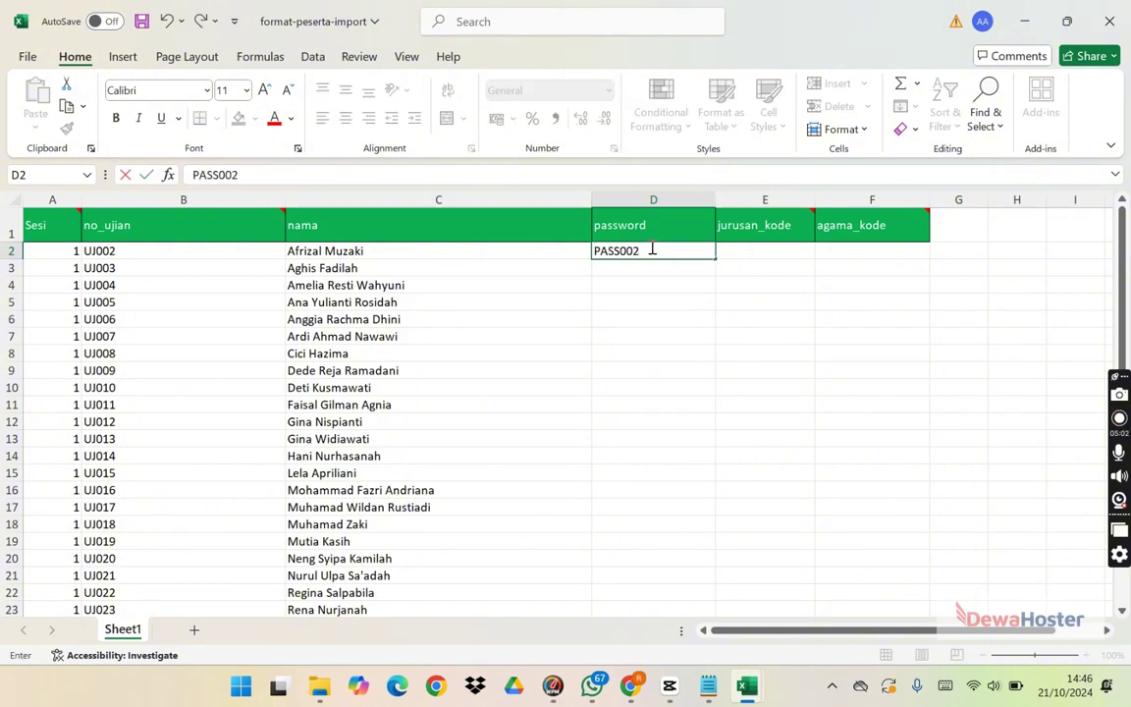
{"action": "key", "text": "Return"}
{"action": "left_click", "coordinate": [651, 248]}
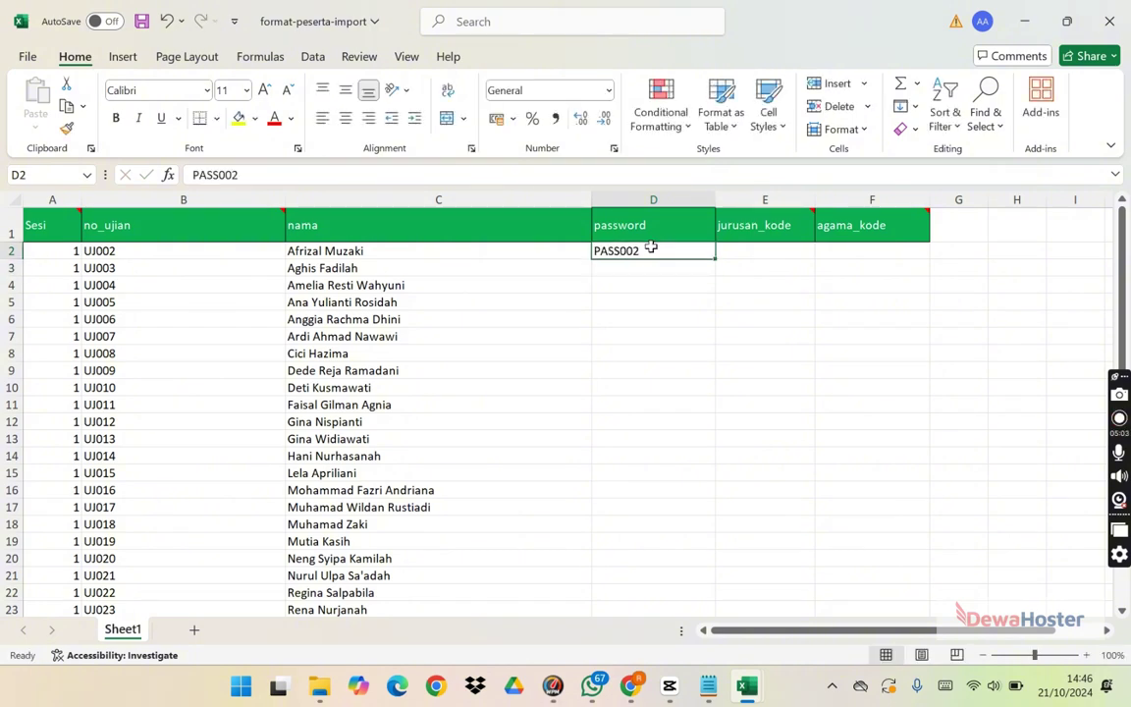
{"action": "left_click_drag", "start_coordinate": [718, 261], "coordinate": [716, 566]}
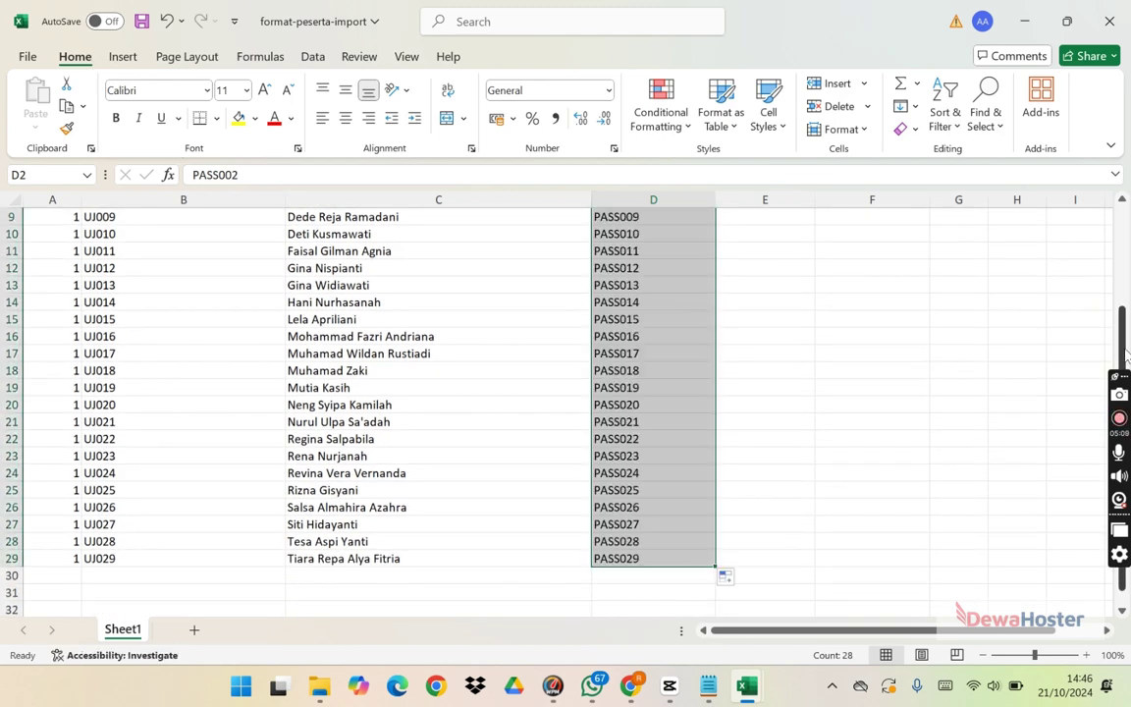
{"action": "left_click_drag", "start_coordinate": [1122, 324], "coordinate": [1127, 224]}
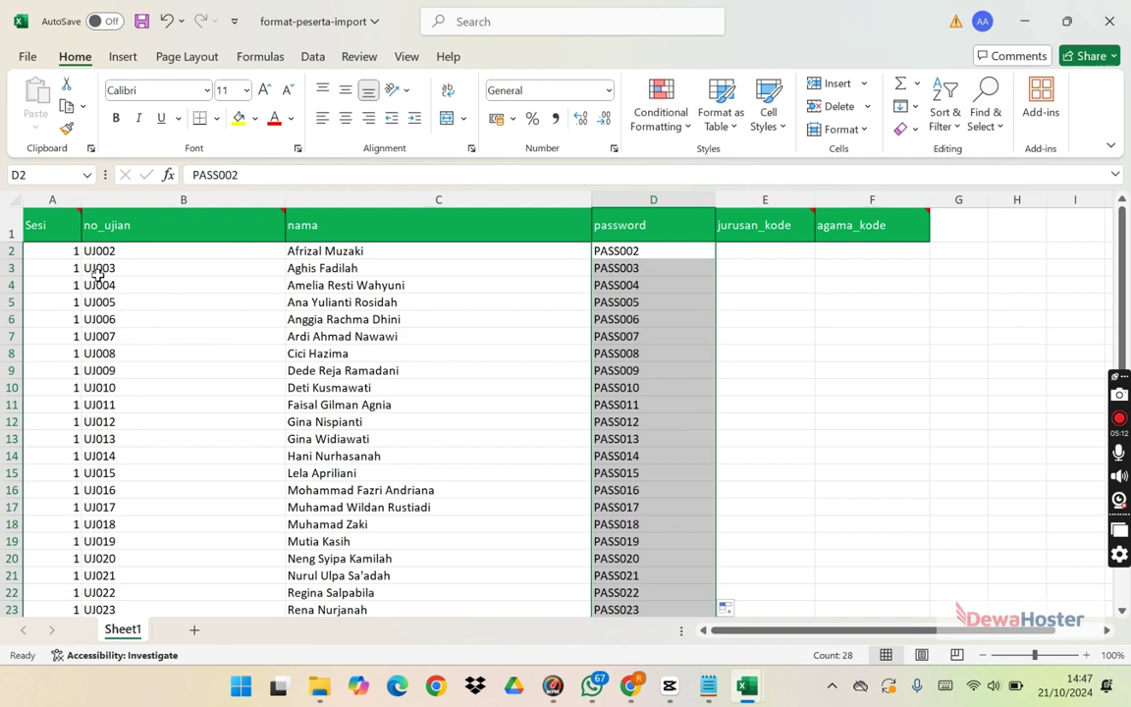
Step: Autofit the nama and no_ujian columns to their contents
{"action": "left_click", "coordinate": [100, 252]}
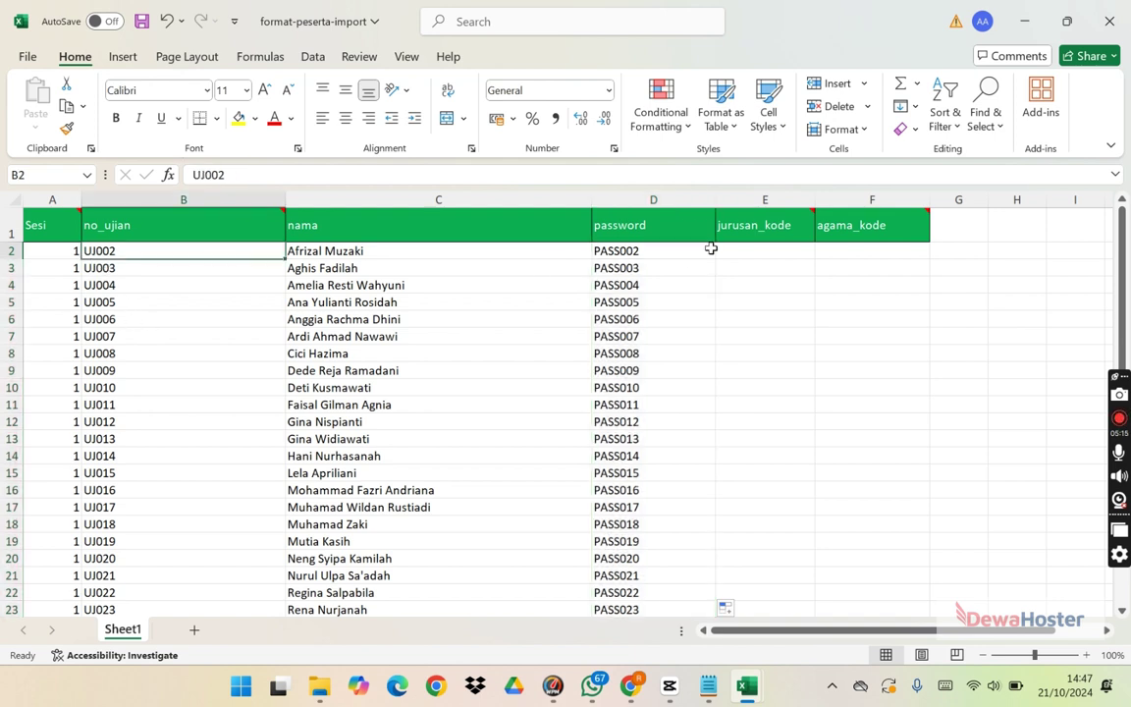
{"action": "double_click", "coordinate": [592, 199]}
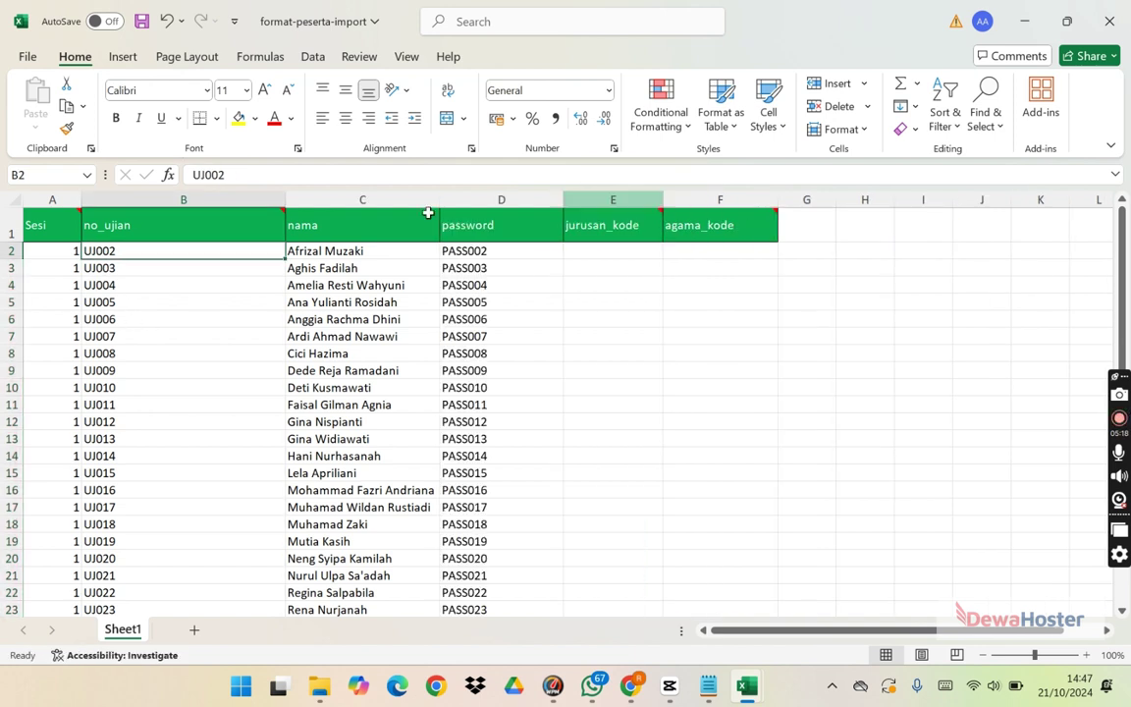
{"action": "double_click", "coordinate": [286, 199]}
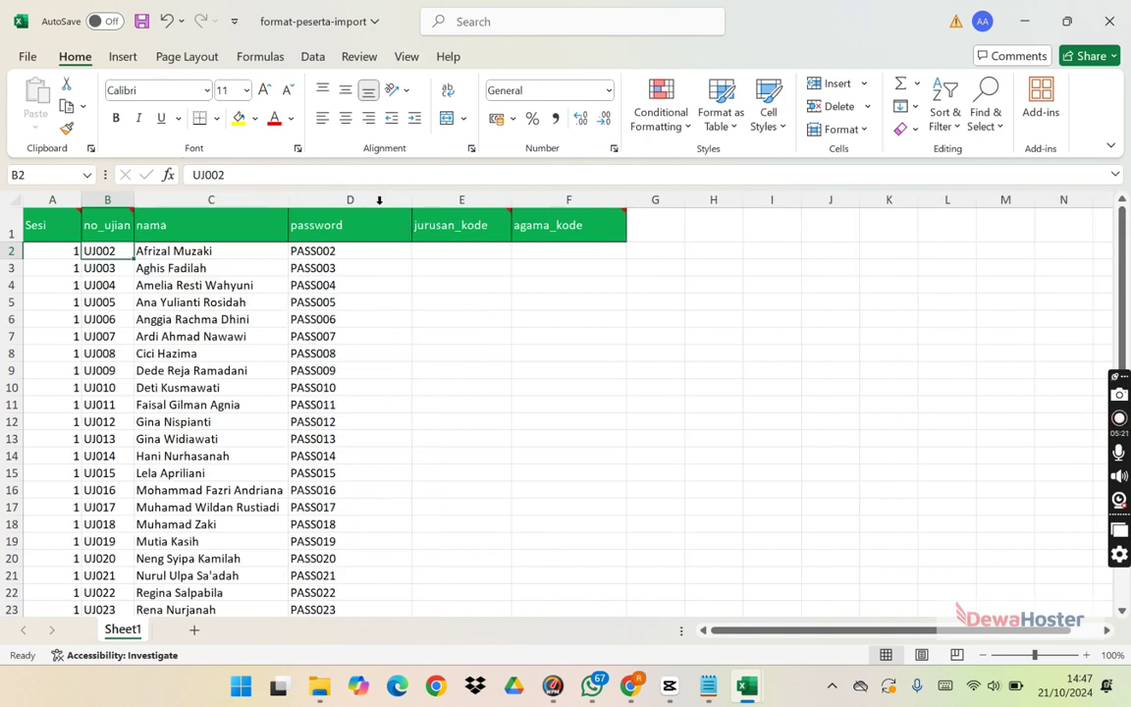
{"action": "left_click", "coordinate": [439, 251]}
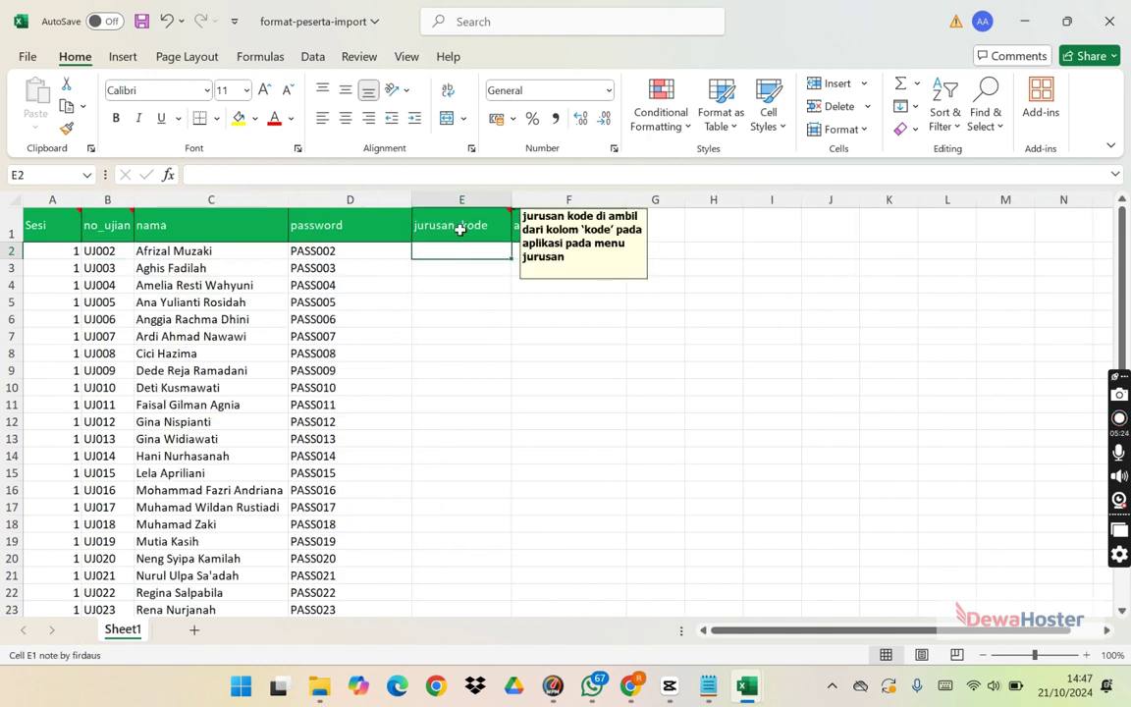
Step: In the Jurusan list, add and save major code JDKV named DESAIN KOMUNIKASI VISUAL
{"action": "mouse_move", "coordinate": [569, 225]}
{"action": "mouse_move", "coordinate": [629, 686]}
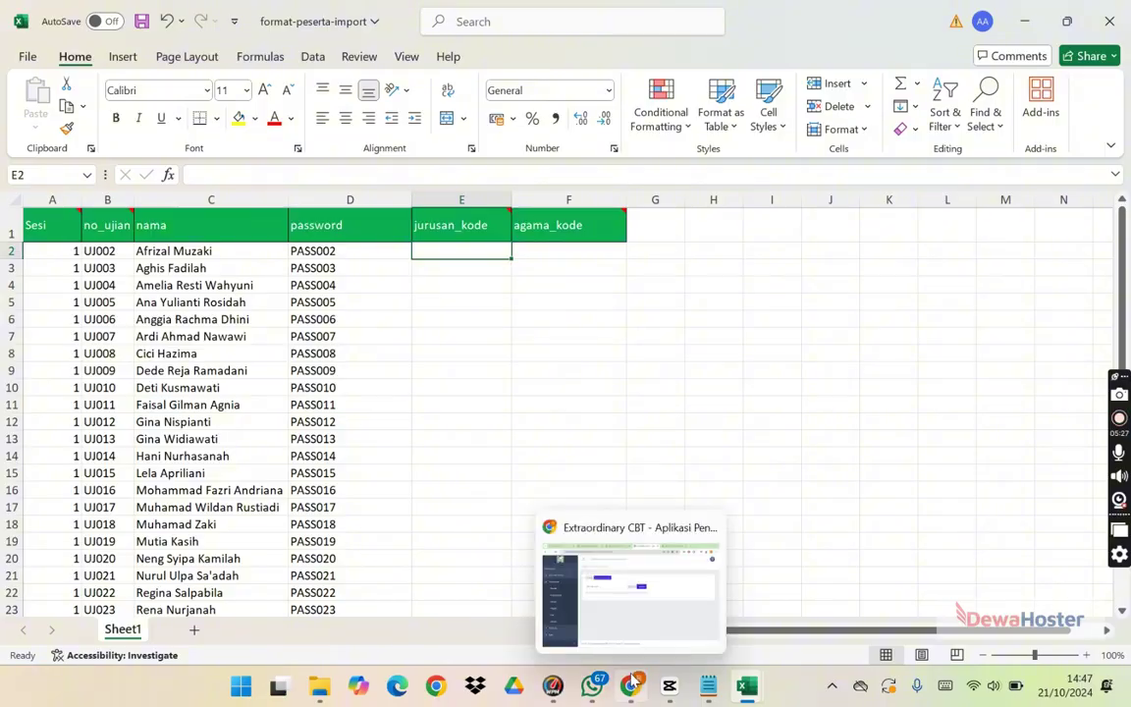
{"action": "left_click", "coordinate": [576, 617]}
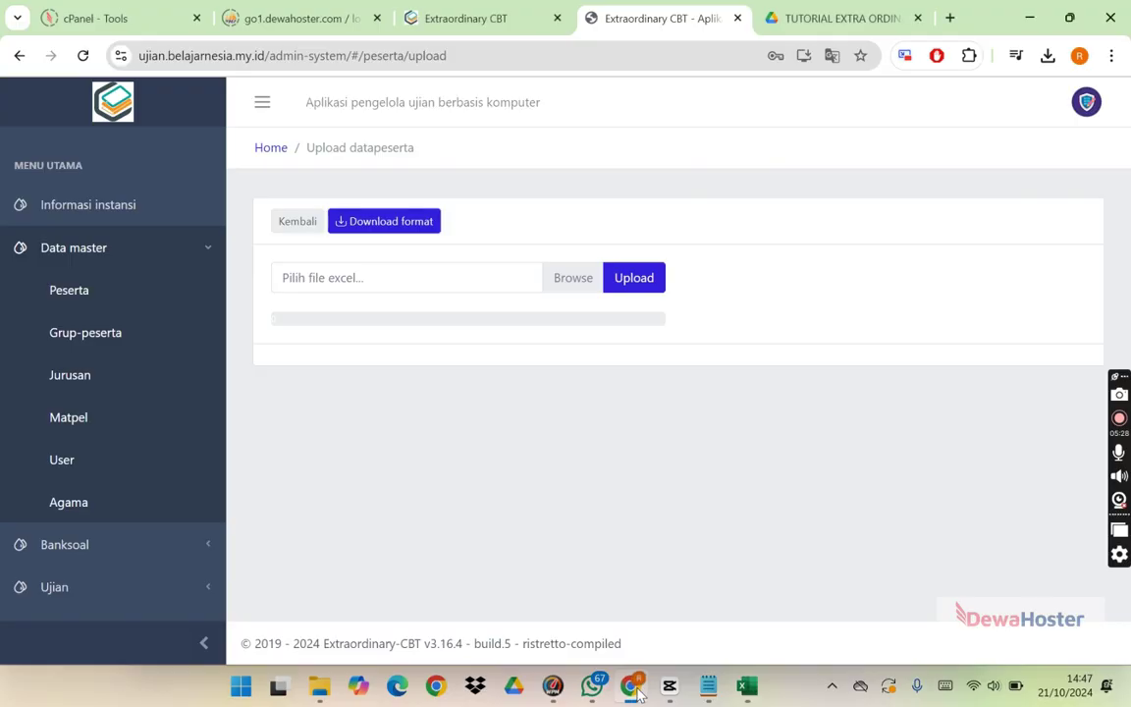
{"action": "left_click", "coordinate": [85, 374]}
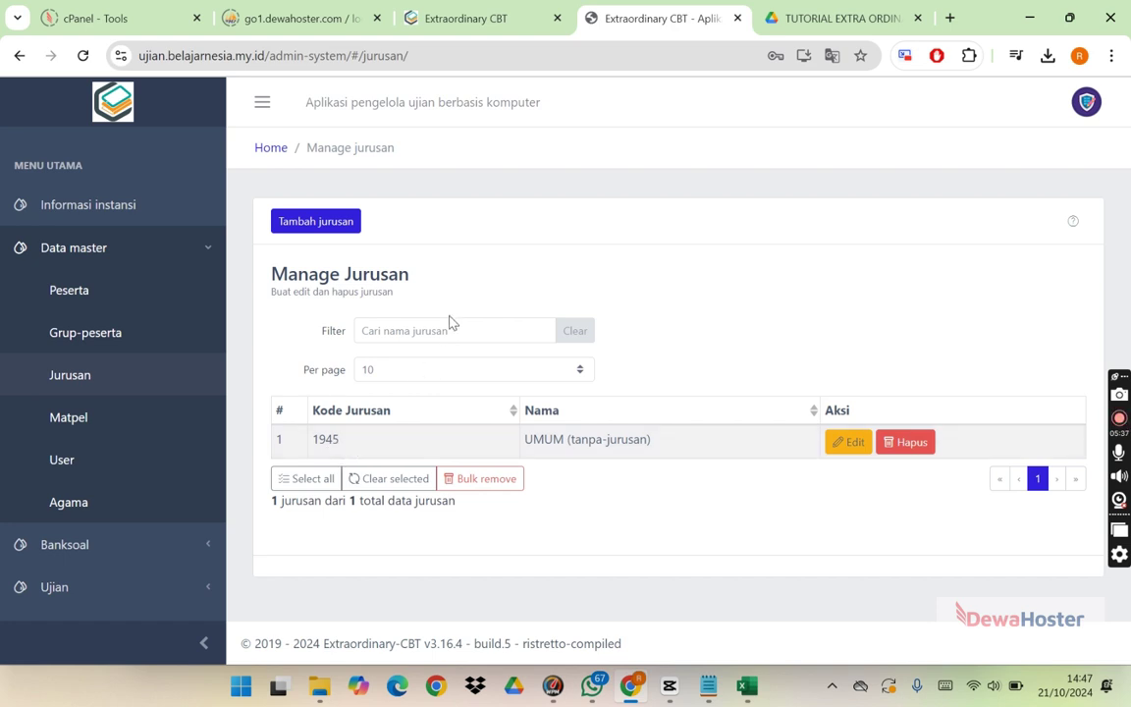
{"action": "left_click", "coordinate": [330, 225]}
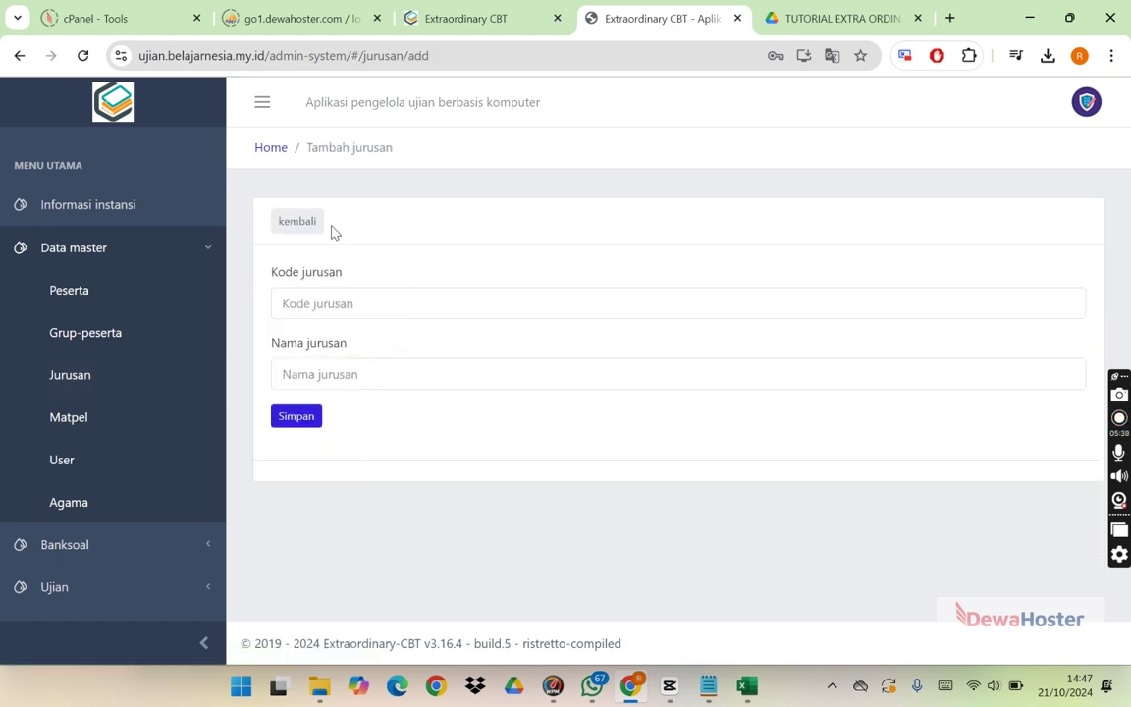
{"action": "left_click", "coordinate": [322, 312]}
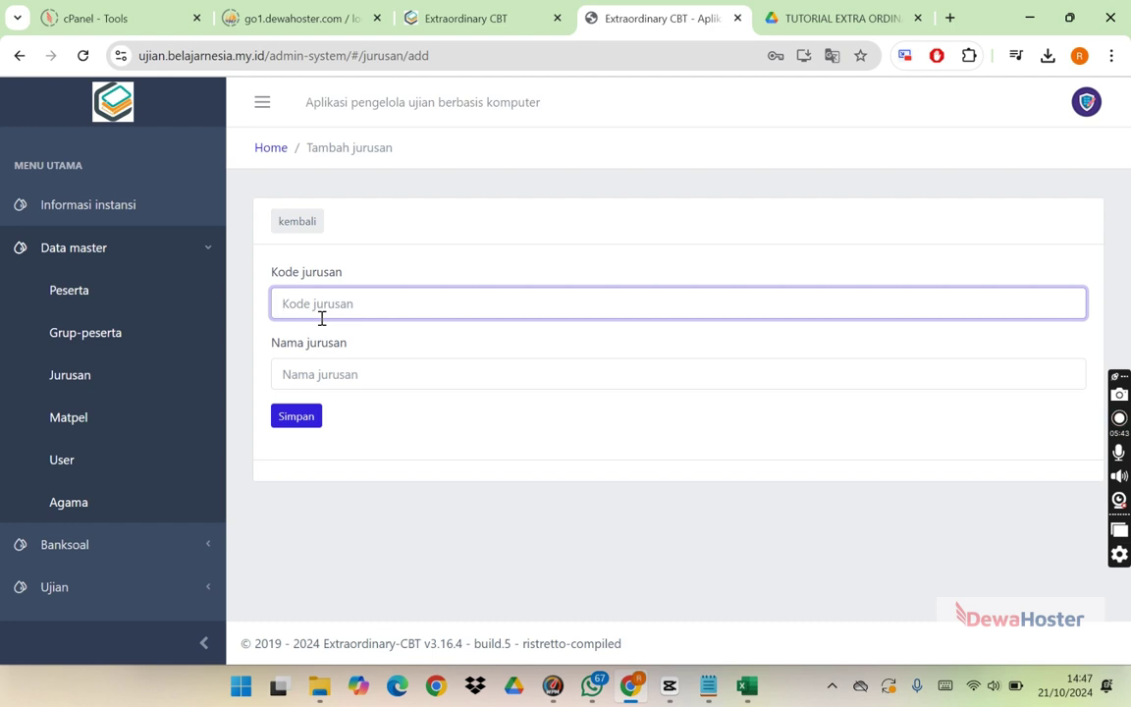
{"action": "type", "text": "JDKV"}
{"action": "left_click", "coordinate": [322, 383]}
{"action": "type", "text": "DESAIN KOM"}
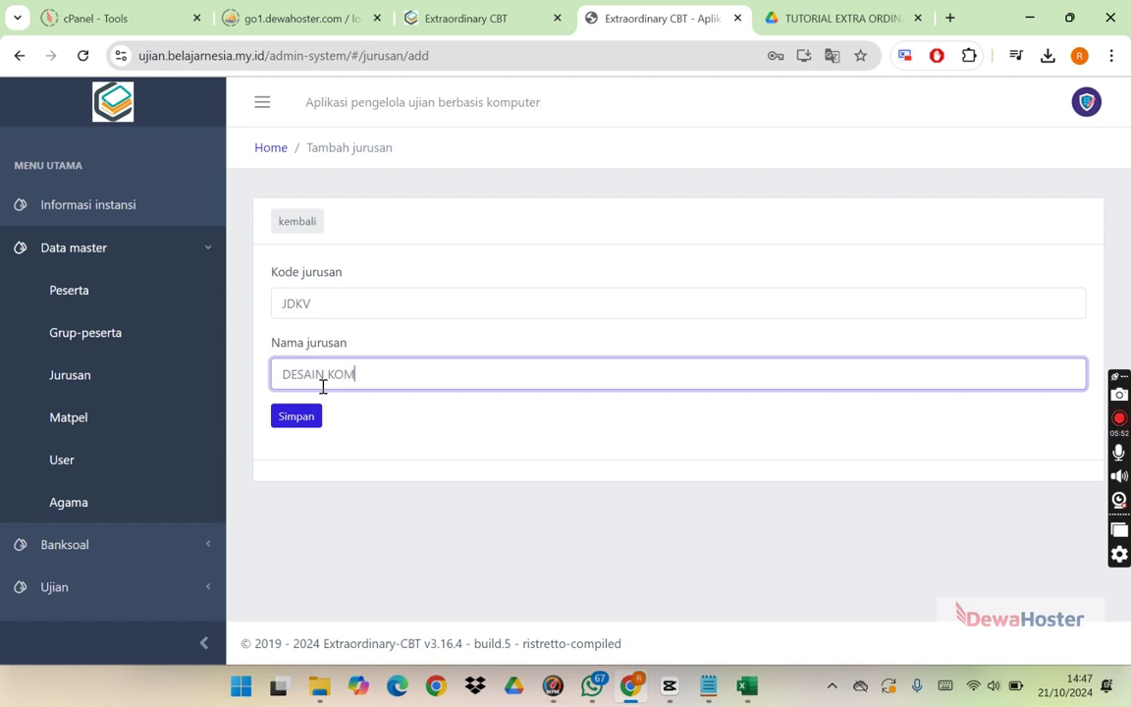
{"action": "type", "text": "UNIKASI VISUAL"}
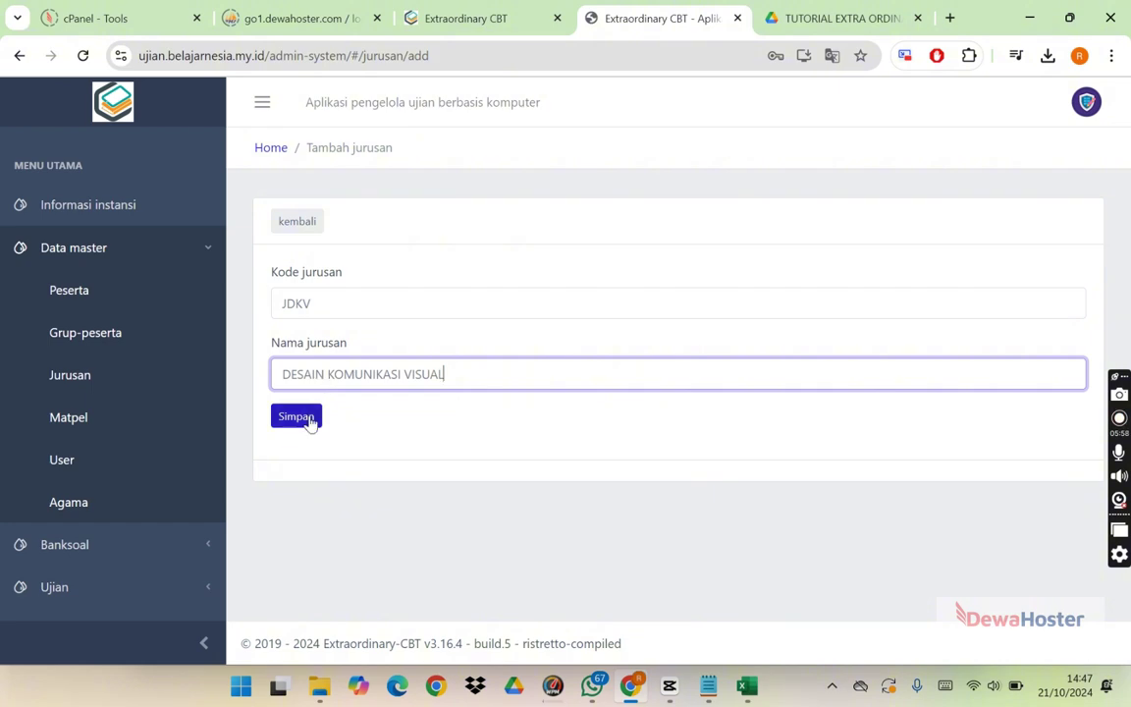
{"action": "left_click", "coordinate": [310, 420]}
Step: Enter JDKV in E2 and paste it into jurusan_kode for rows 2 through 29
{"action": "key", "text": "alt+Tab"}
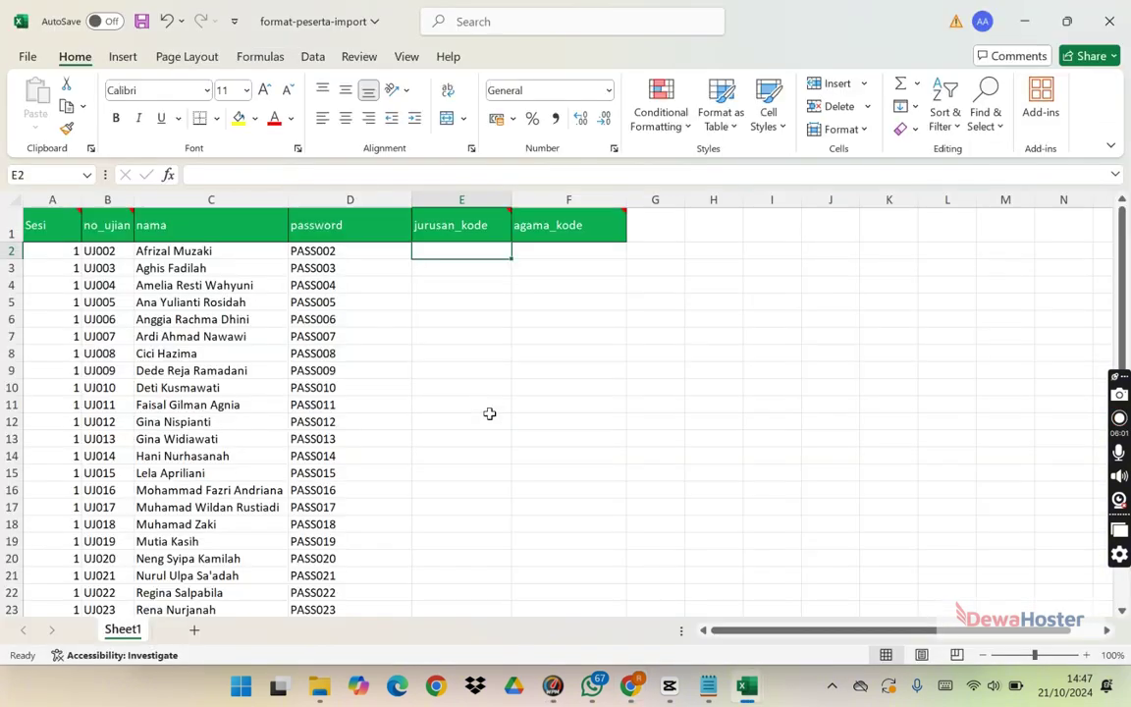
{"action": "left_click", "coordinate": [463, 316]}
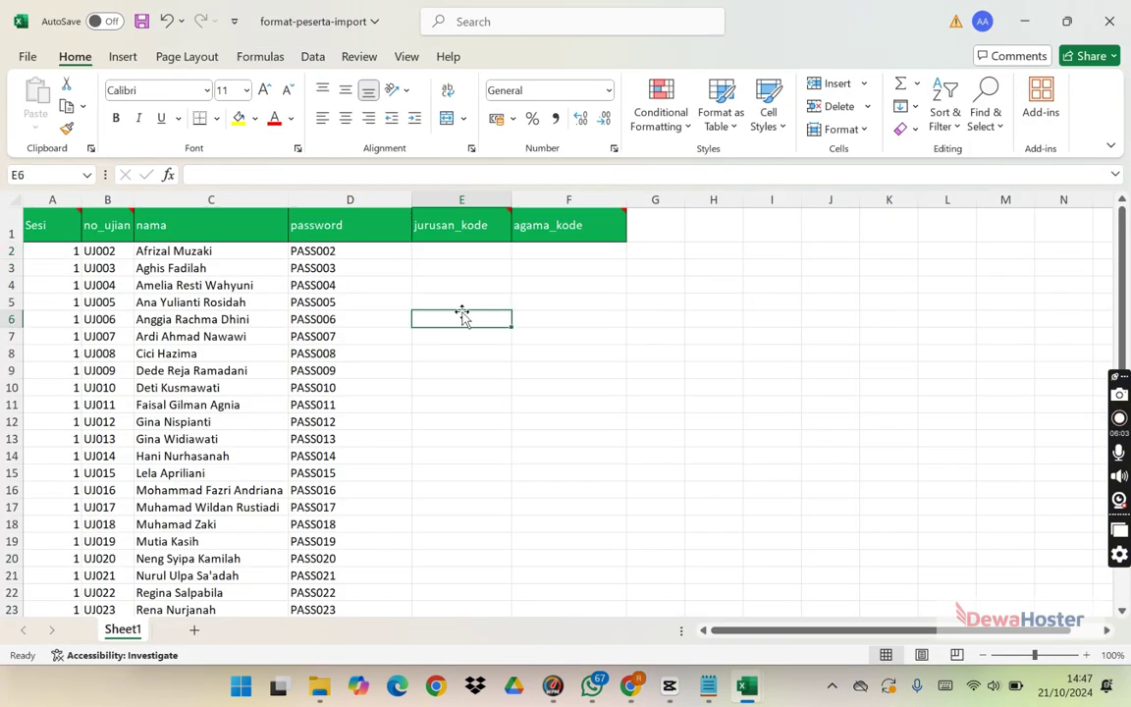
{"action": "left_click", "coordinate": [459, 251]}
{"action": "type", "text": "JDKV"}
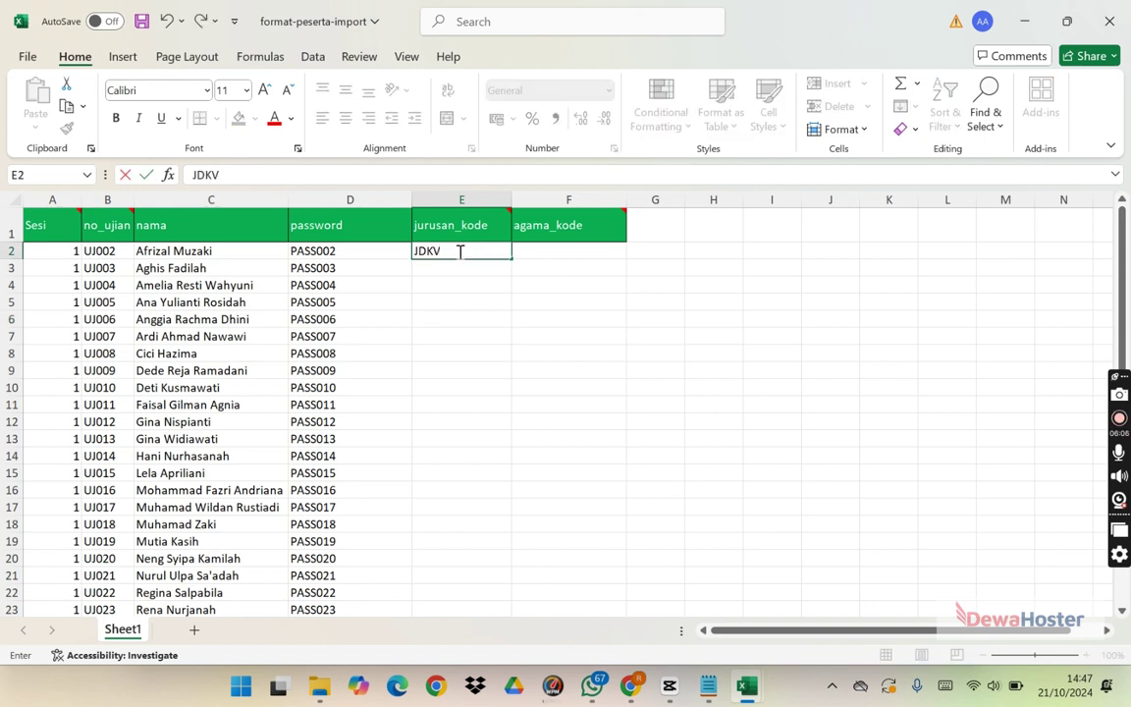
{"action": "key", "text": "ctrl+Return"}
{"action": "key", "text": "ctrl+c"}
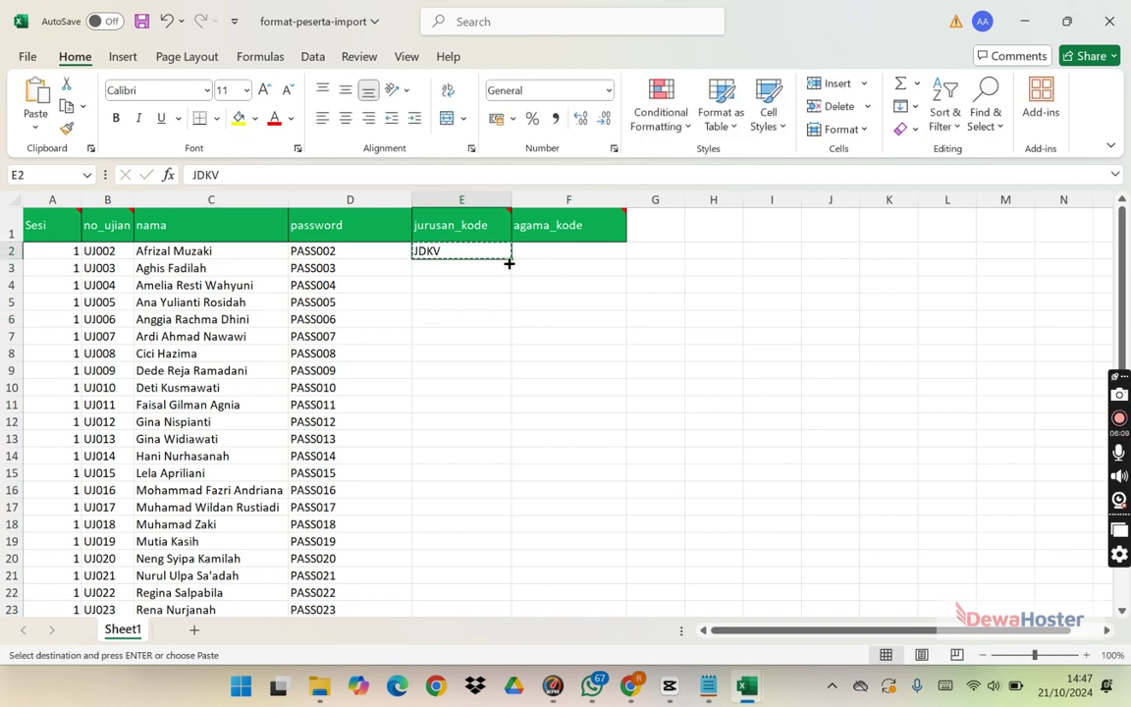
{"action": "key", "text": "Right"}
{"action": "key", "text": "Left"}
{"action": "key", "text": "Left"}
{"action": "key", "text": "ctrl+Down"}
{"action": "key", "text": "Right"}
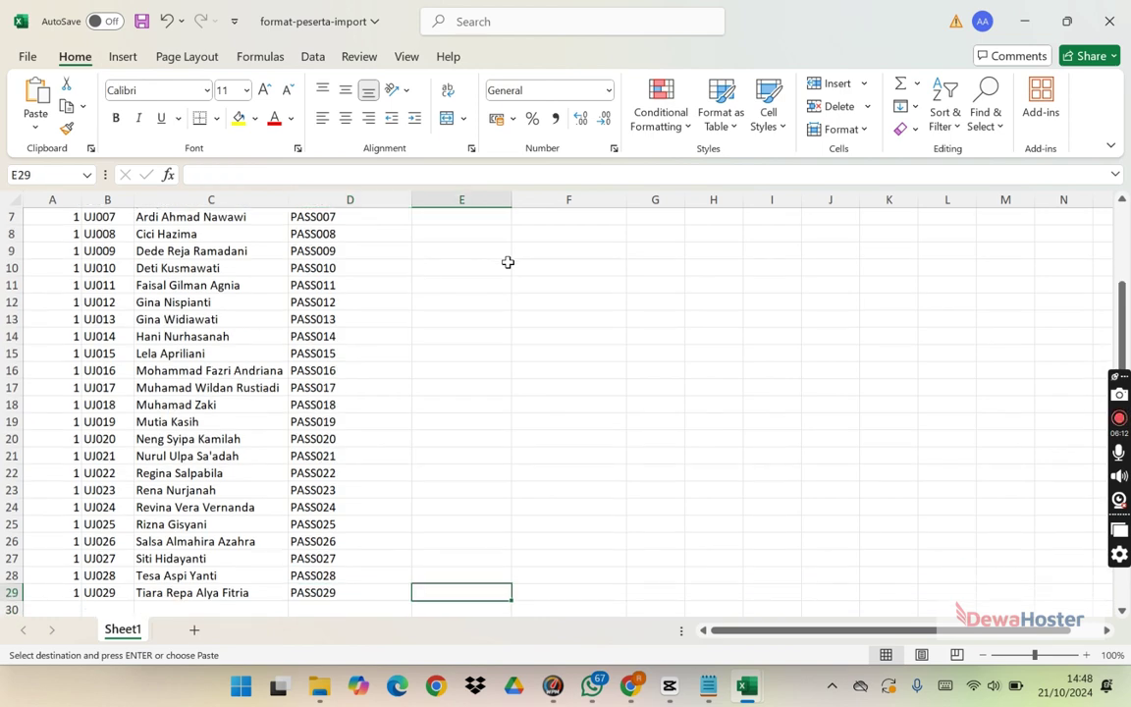
{"action": "key", "text": "ctrl+shift+Up"}
{"action": "key", "text": "ctrl+v"}
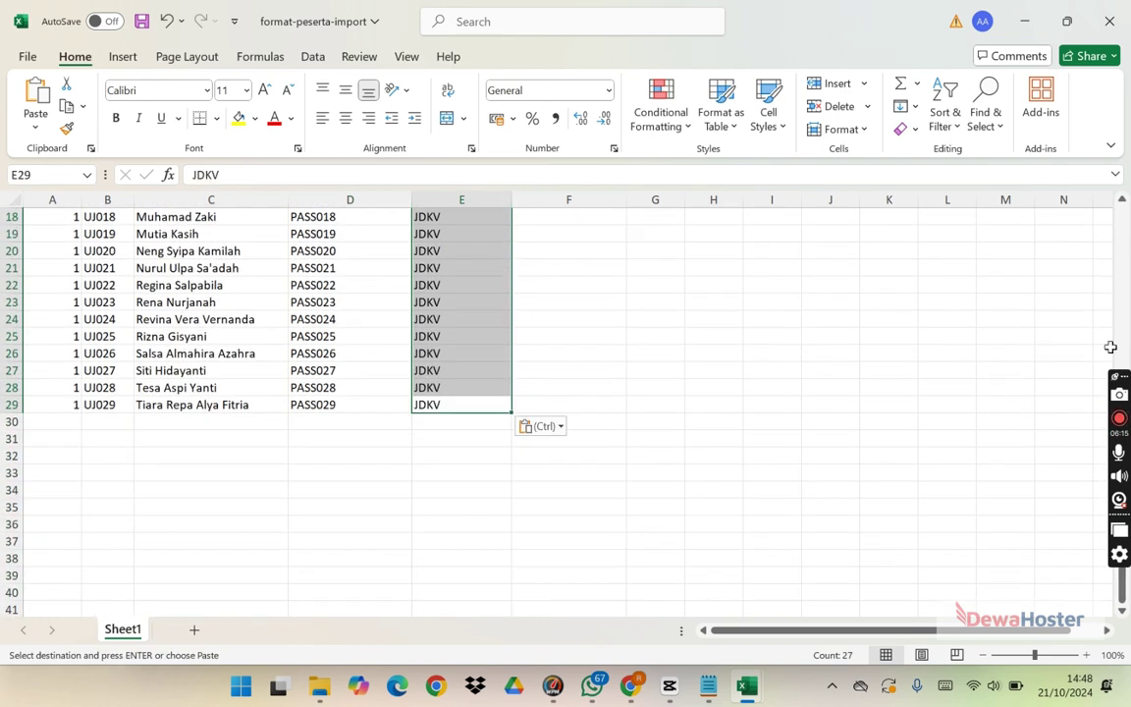
Step: Look up the religion codes in Extraordinary CBT for the agama_kode column
{"action": "scroll", "coordinate": [1091, 297], "scroll_direction": "up", "scroll_amount": 6}
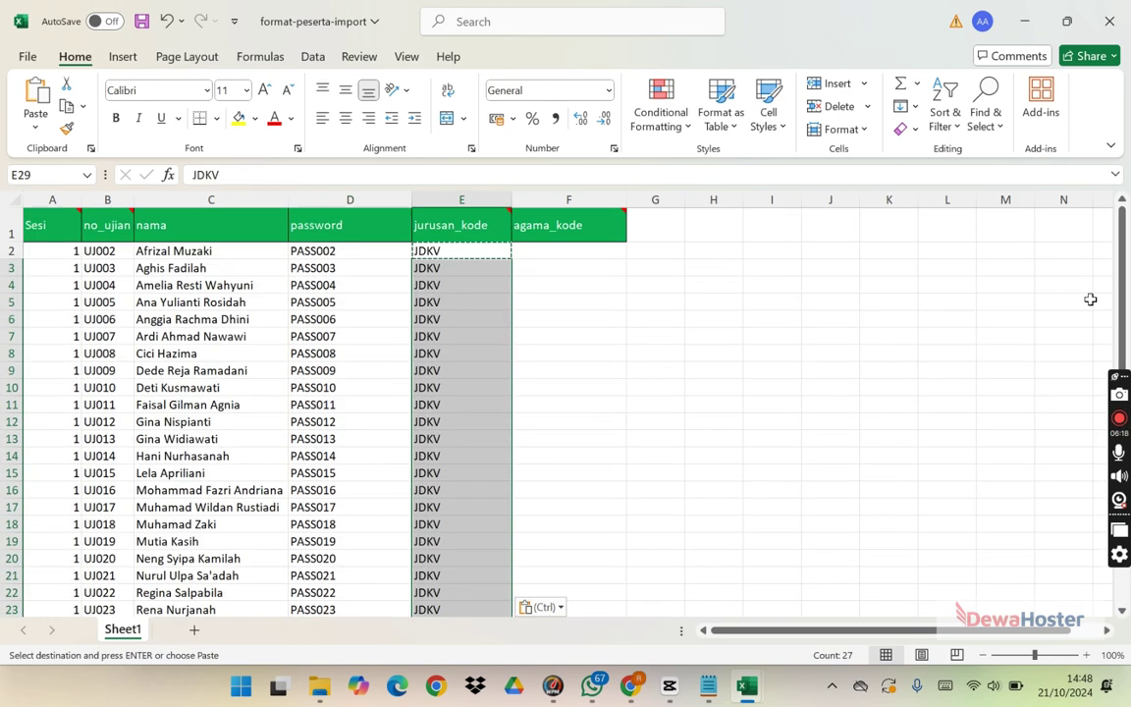
{"action": "left_click", "coordinate": [553, 235]}
{"action": "key", "text": "alt+Tab"}
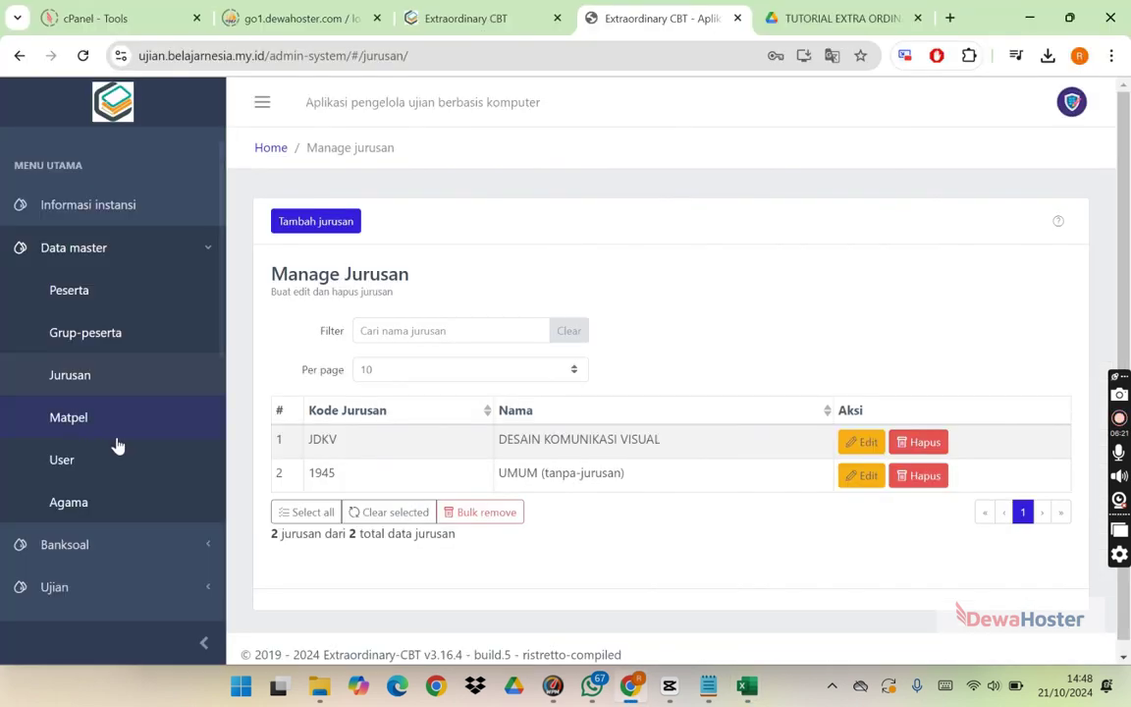
{"action": "left_click", "coordinate": [98, 492]}
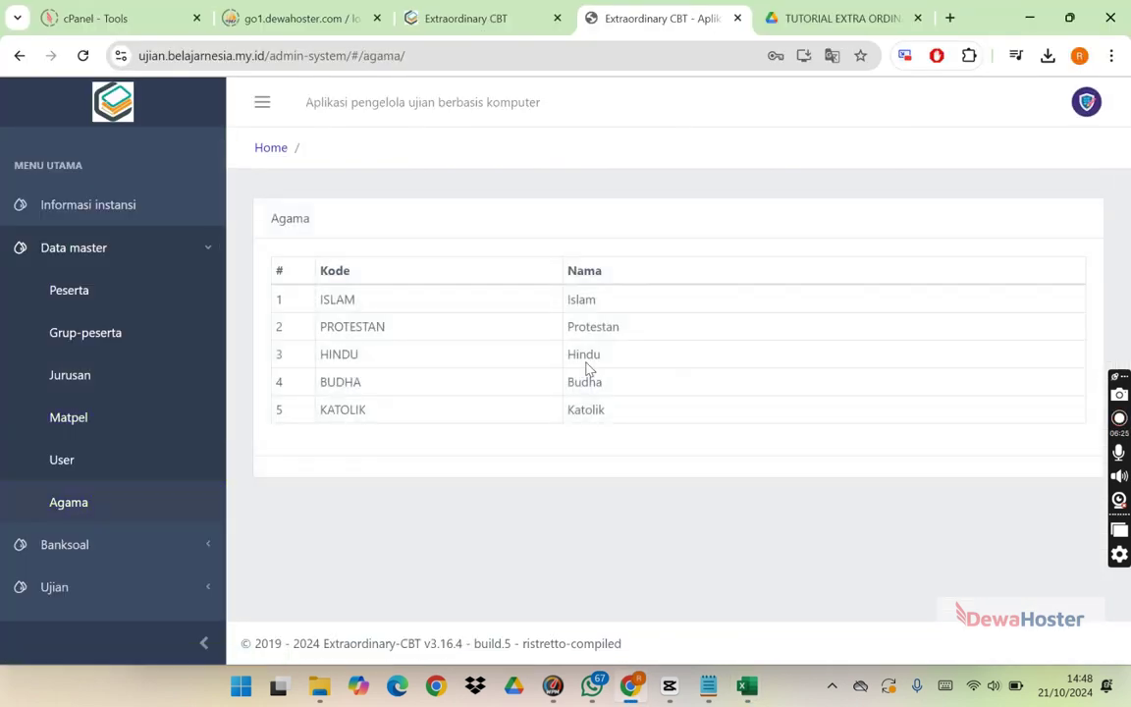
{"action": "key", "text": "alt+Tab"}
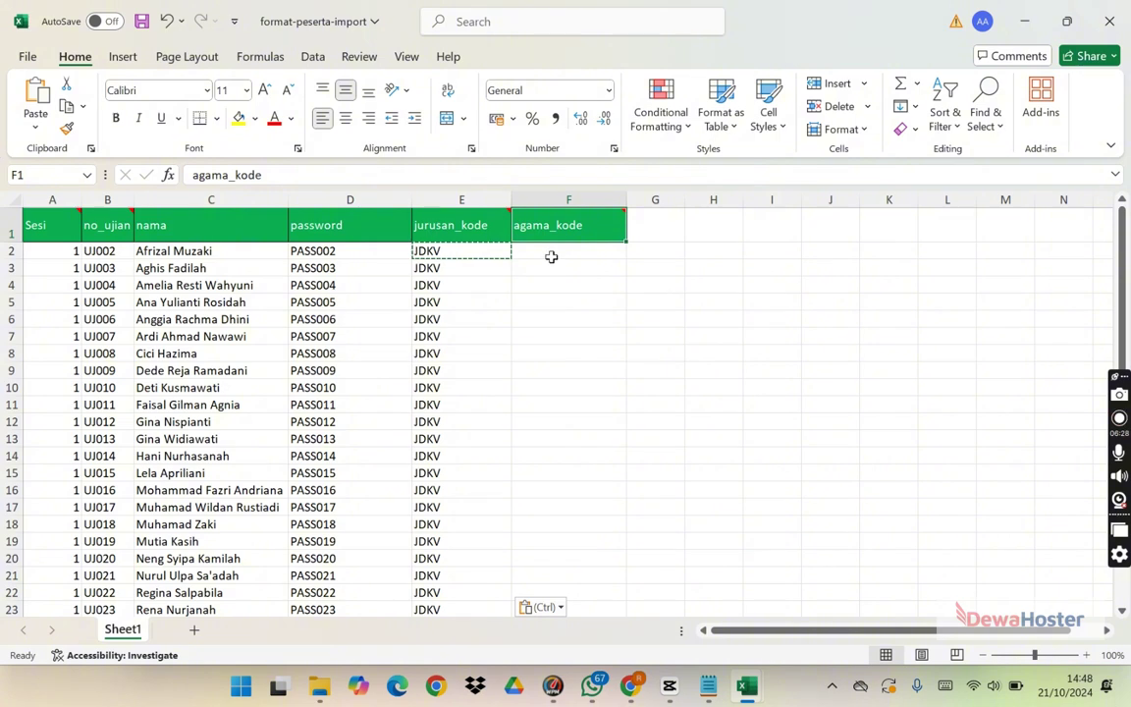
Step: Fill the agama_kode cells F2:F29 with ISLAM for every participant
{"action": "left_click", "coordinate": [551, 257]}
{"action": "key", "text": "Caps_Lock"}
{"action": "key", "text": "Caps_Lock"}
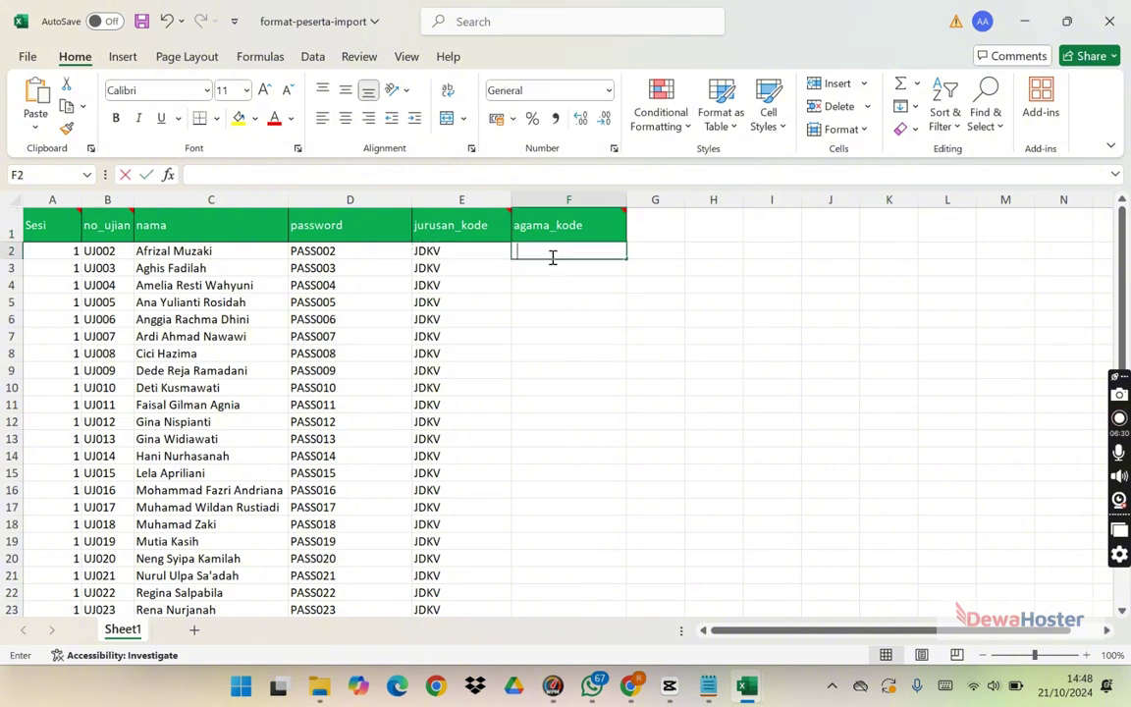
{"action": "type", "text": "ISLAM"}
{"action": "key", "text": "Return"}
{"action": "left_click", "coordinate": [552, 252]}
{"action": "key", "text": "ctrl+c"}
{"action": "key", "text": "Left"}
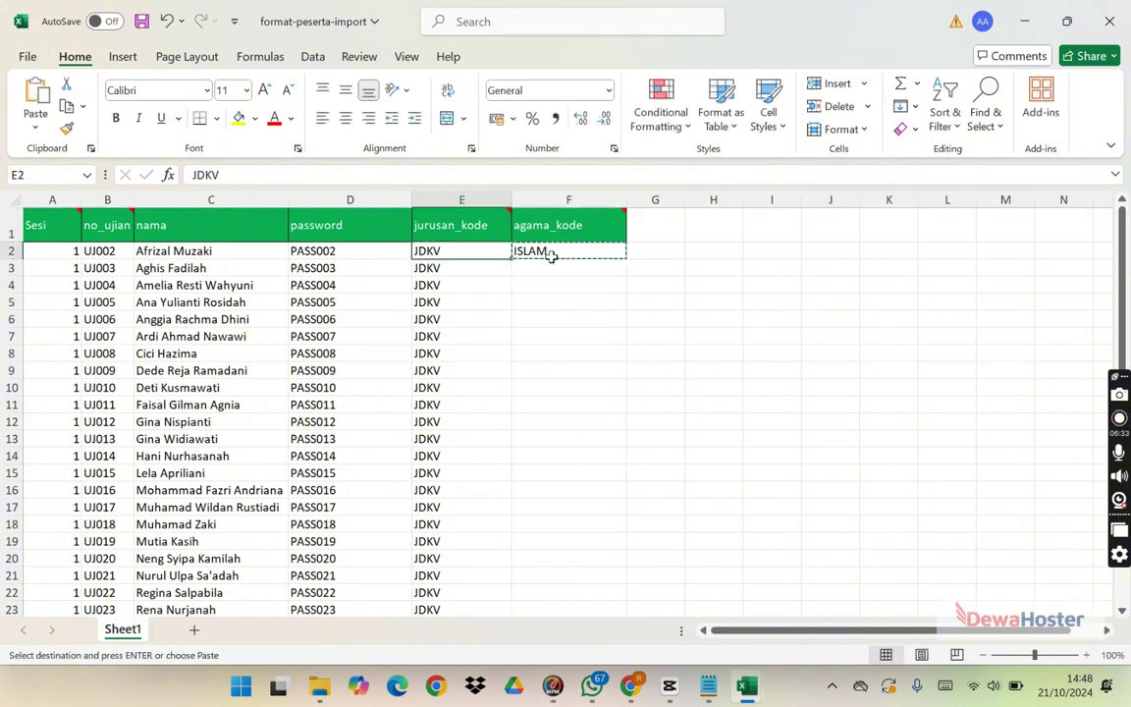
{"action": "key", "text": "ctrl+Down"}
{"action": "key", "text": "ctrl+Right"}
{"action": "key", "text": "ctrl+Left"}
{"action": "key", "text": "Right"}
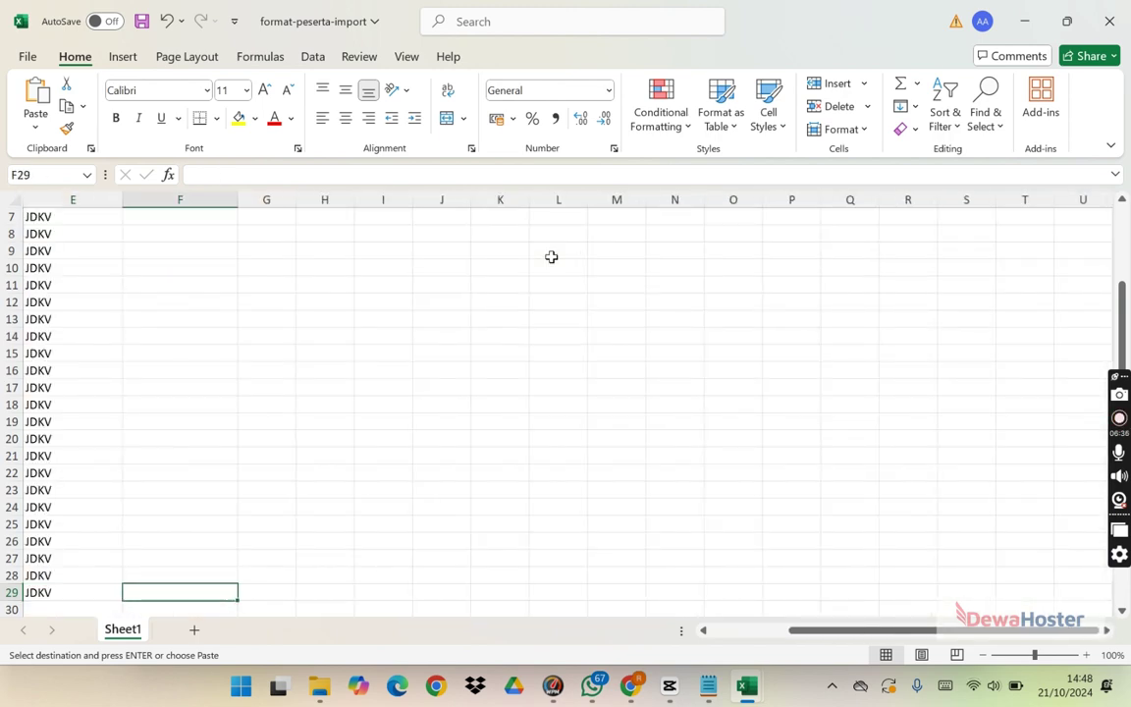
{"action": "key", "text": "shift+Up"}
{"action": "key", "text": "ctrl+shift+Up"}
{"action": "key", "text": "ctrl+v"}
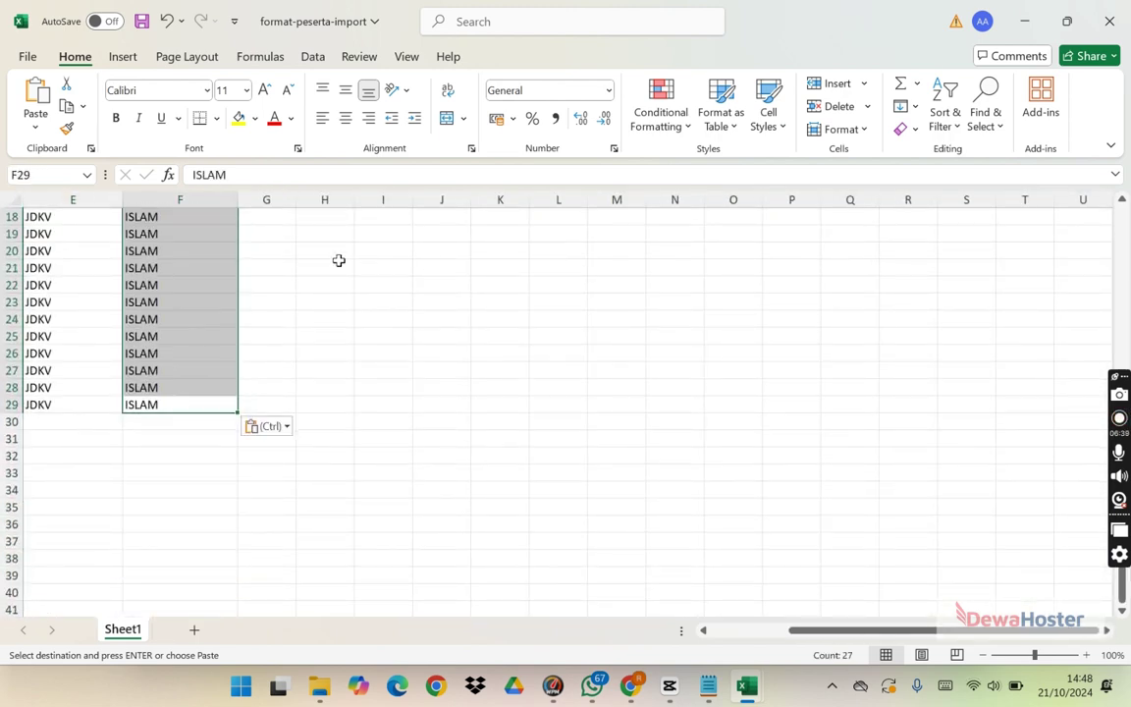
Step: Autofit the Sesi column width and save the import workbook
{"action": "left_click_drag", "start_coordinate": [826, 633], "coordinate": [636, 653]}
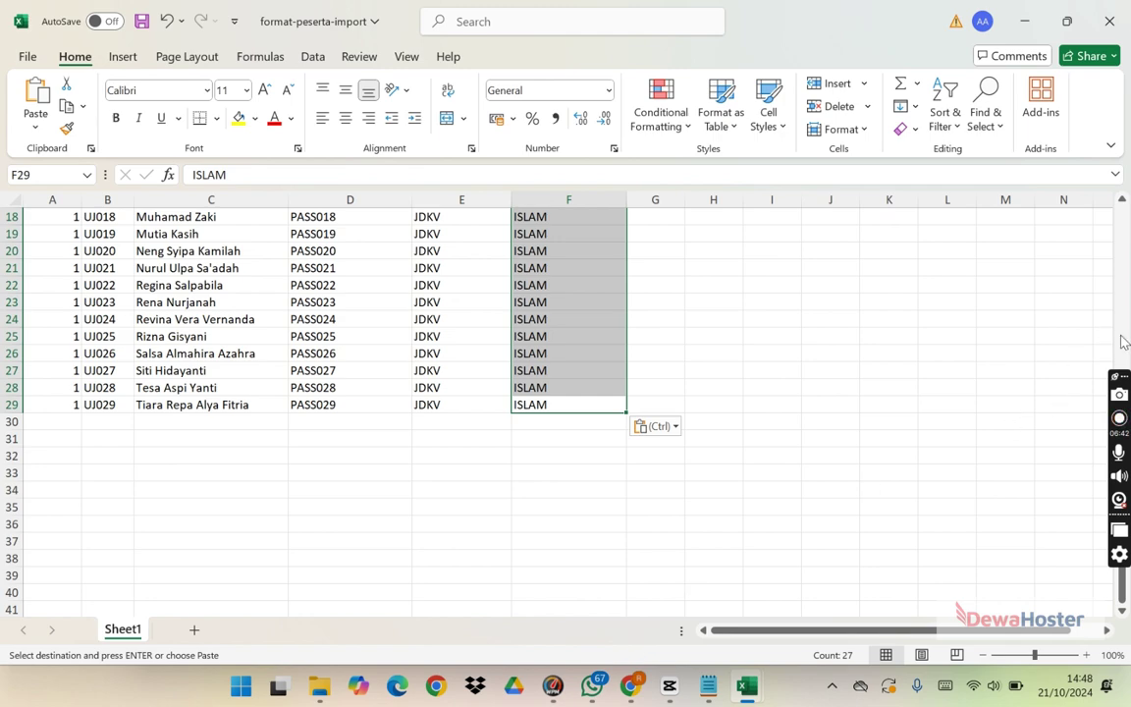
{"action": "left_click_drag", "start_coordinate": [1122, 584], "coordinate": [997, 286]}
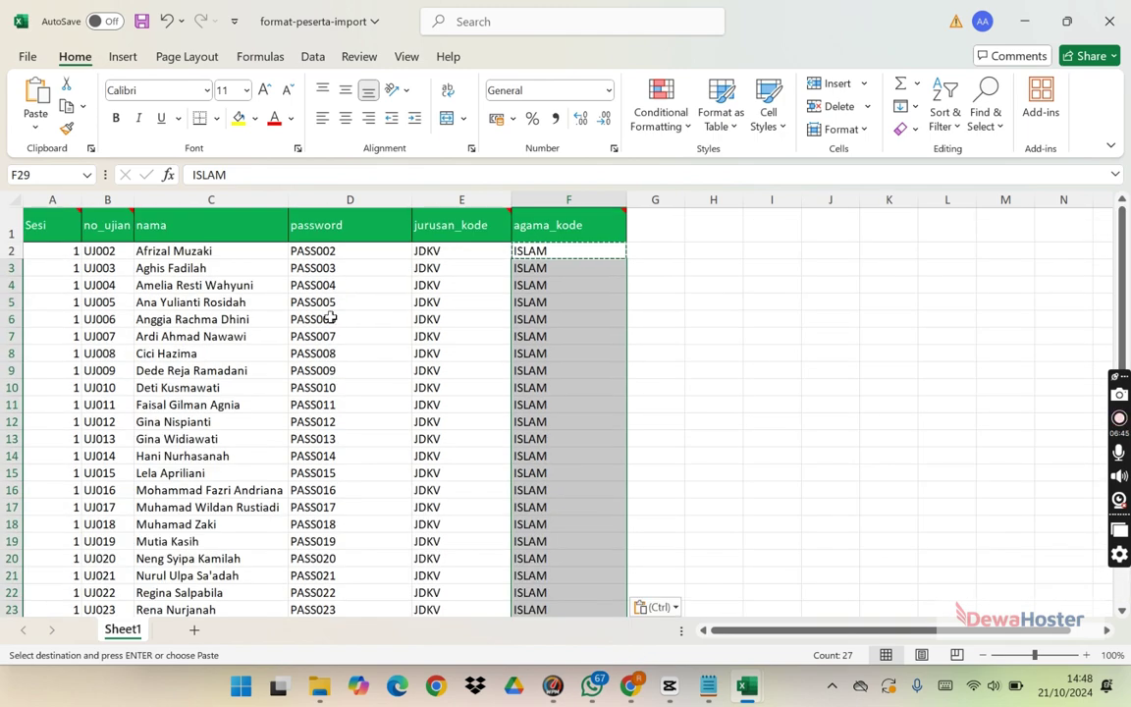
{"action": "double_click", "coordinate": [82, 200]}
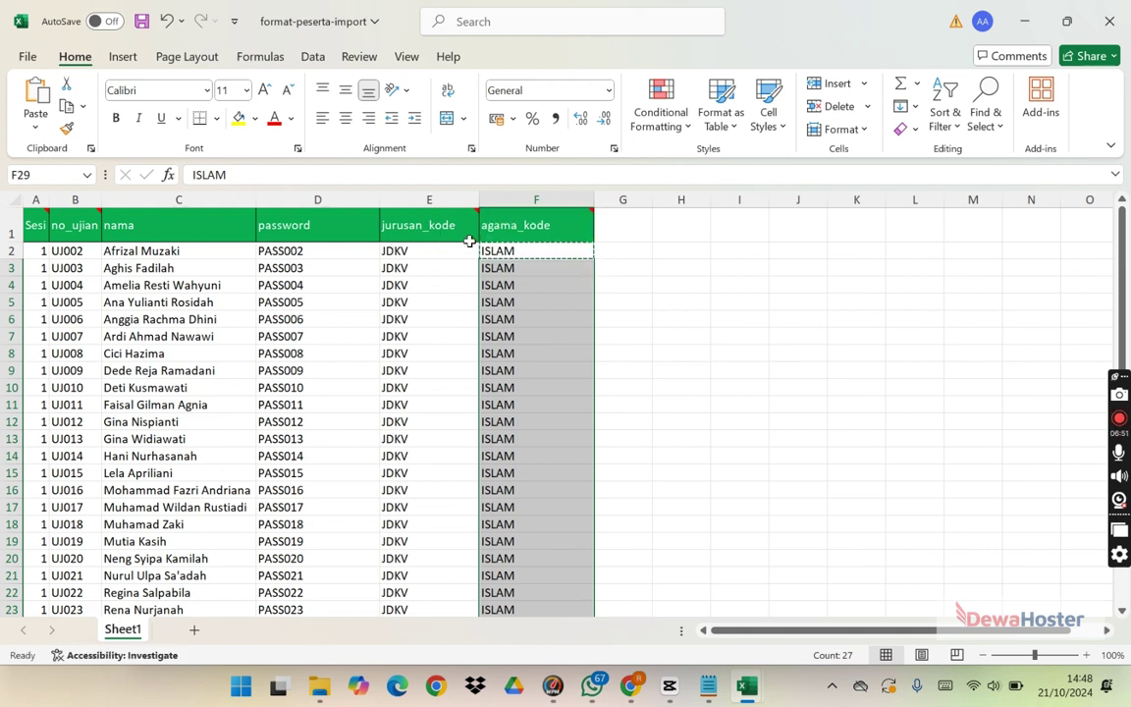
{"action": "left_click", "coordinate": [460, 285]}
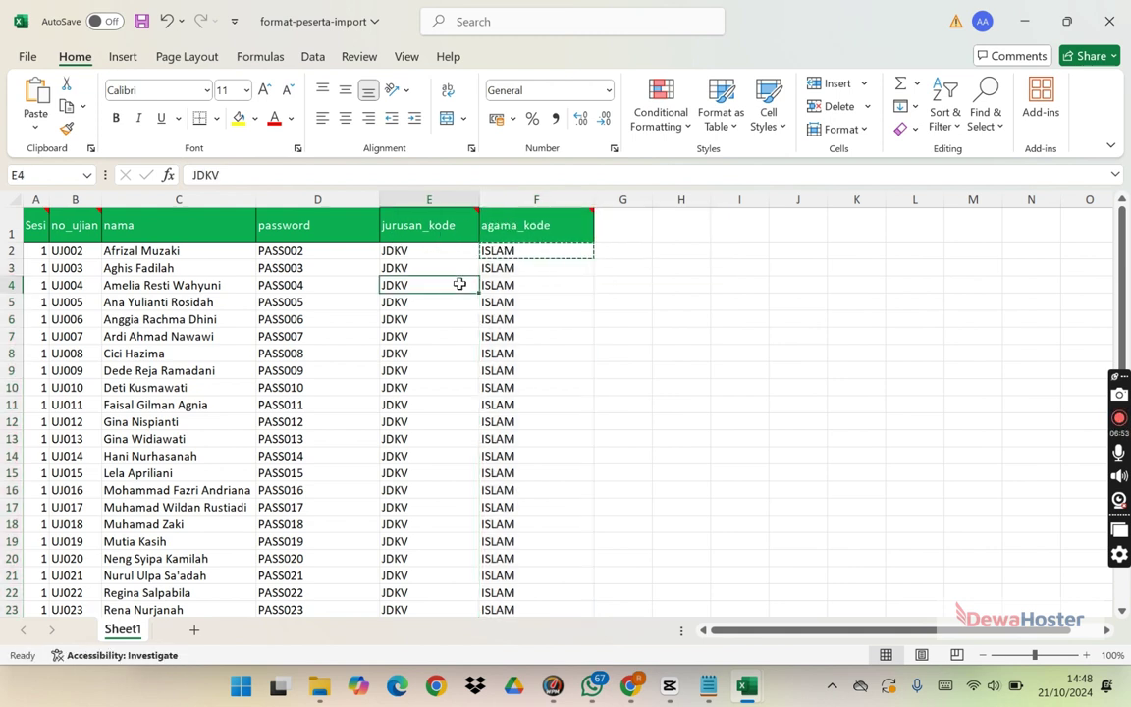
{"action": "left_click", "coordinate": [141, 22]}
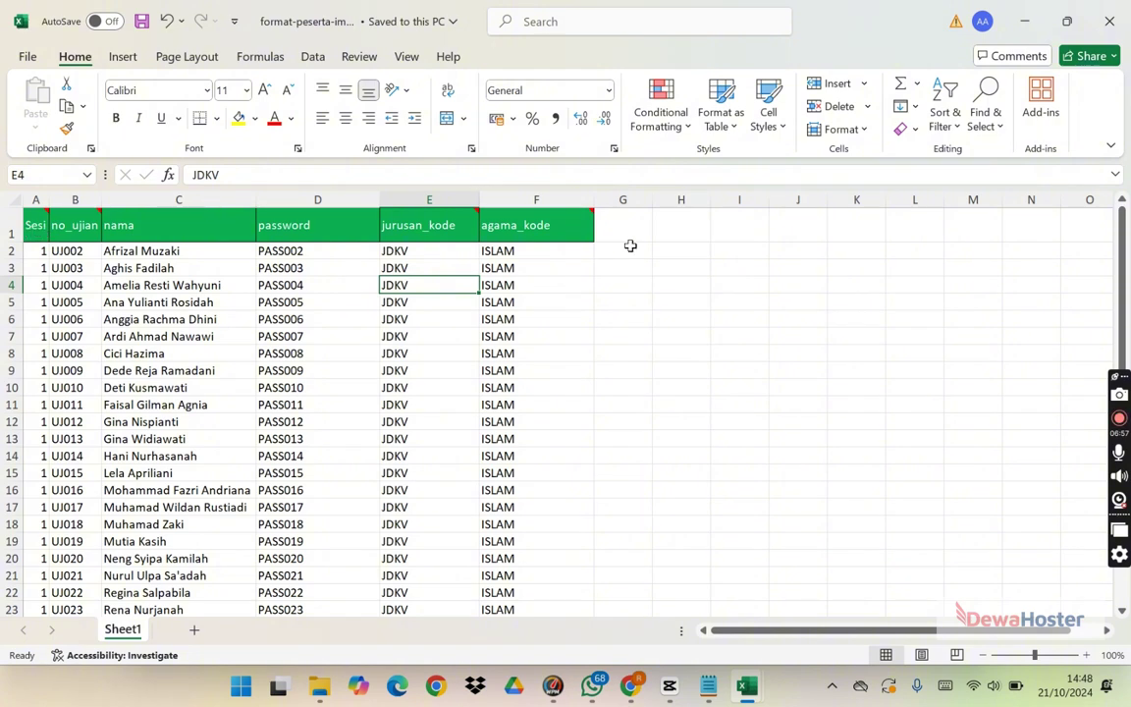
{"action": "key", "text": "alt+Tab"}
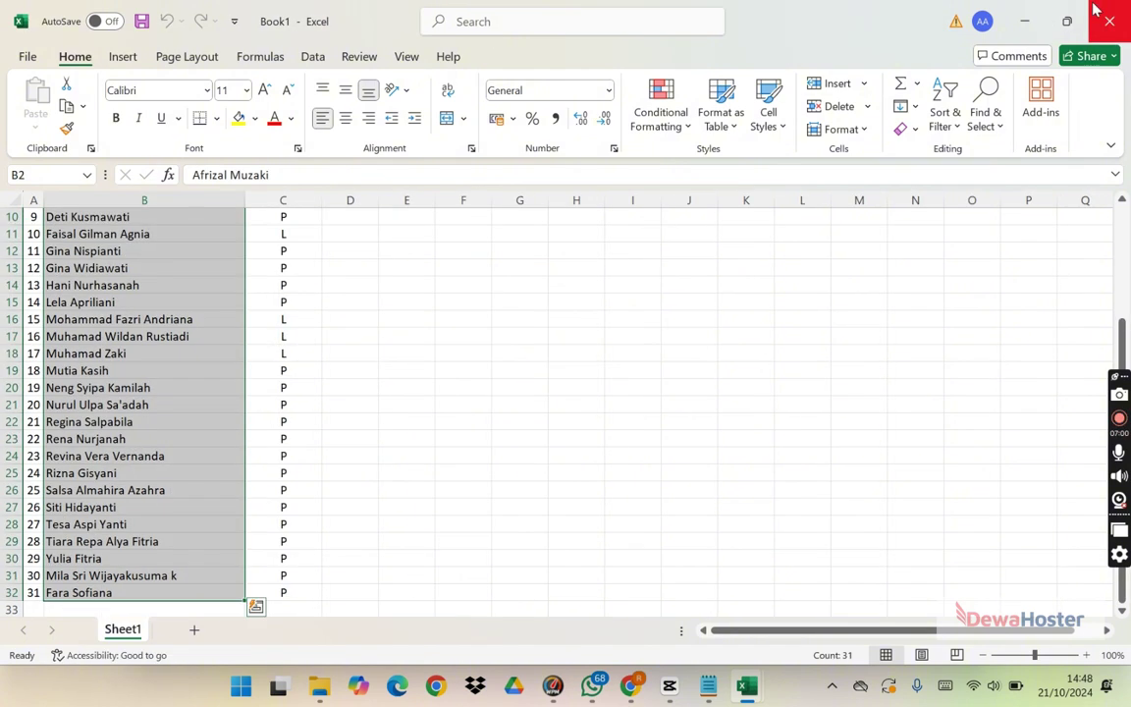
Step: Open the participant import page and copy the downloaded import file's folder path
{"action": "key", "text": "alt+Tab"}
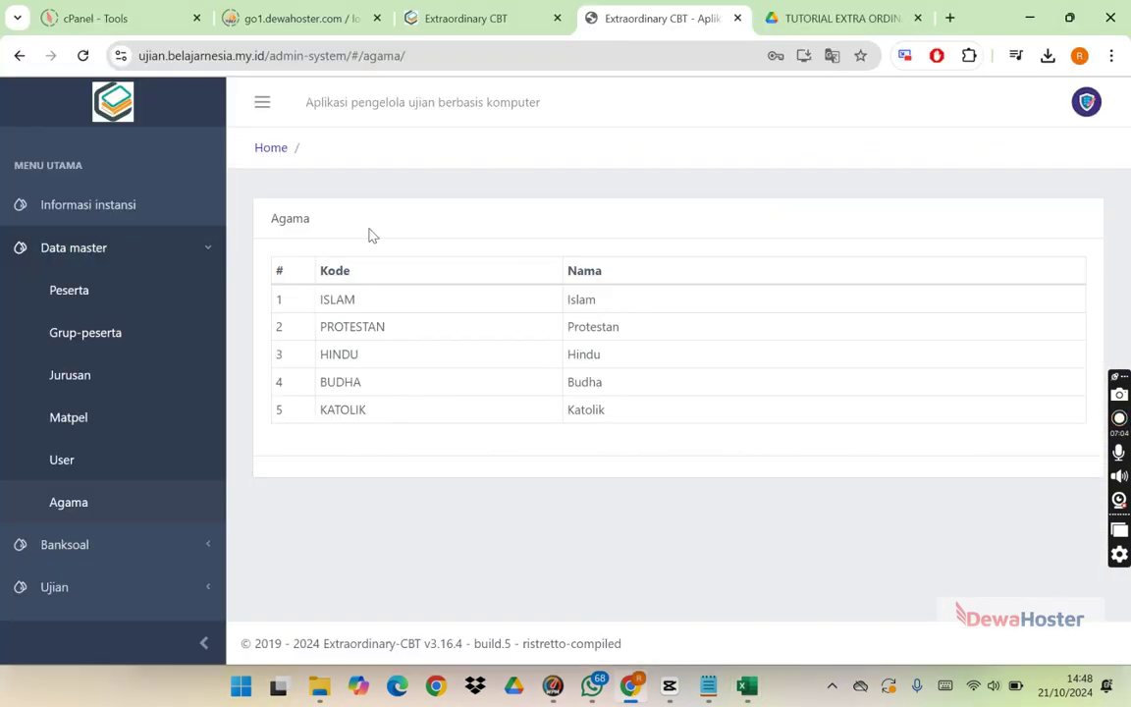
{"action": "left_click", "coordinate": [86, 292]}
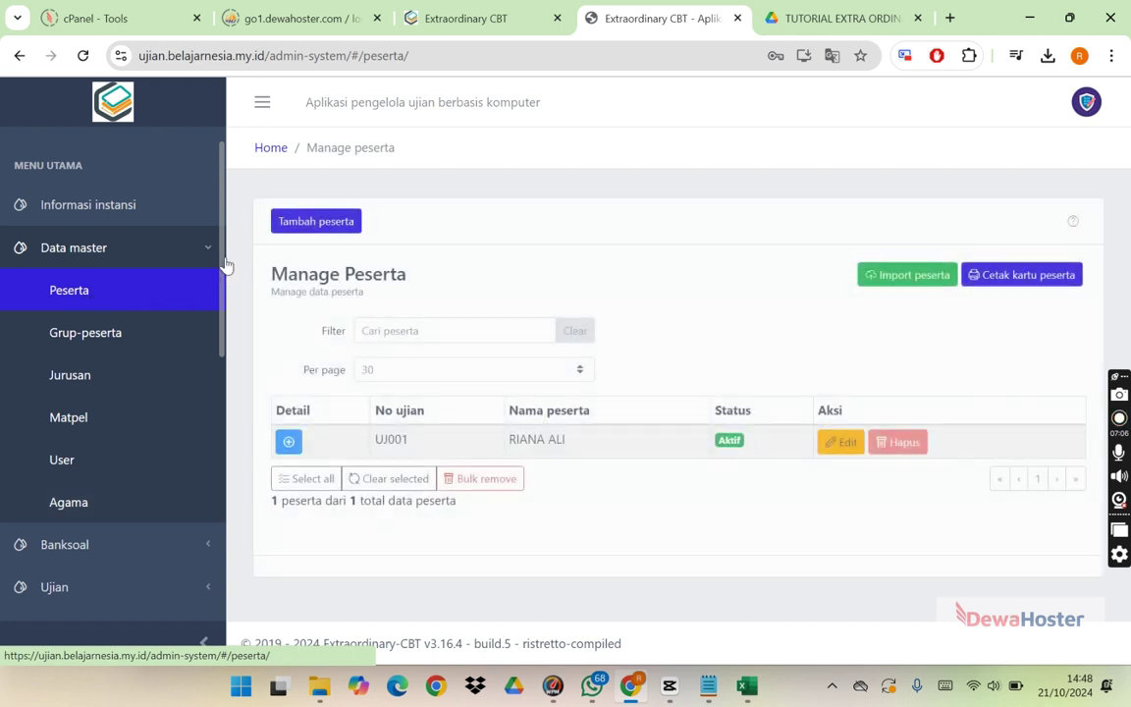
{"action": "left_click", "coordinate": [908, 275]}
{"action": "left_click", "coordinate": [586, 285]}
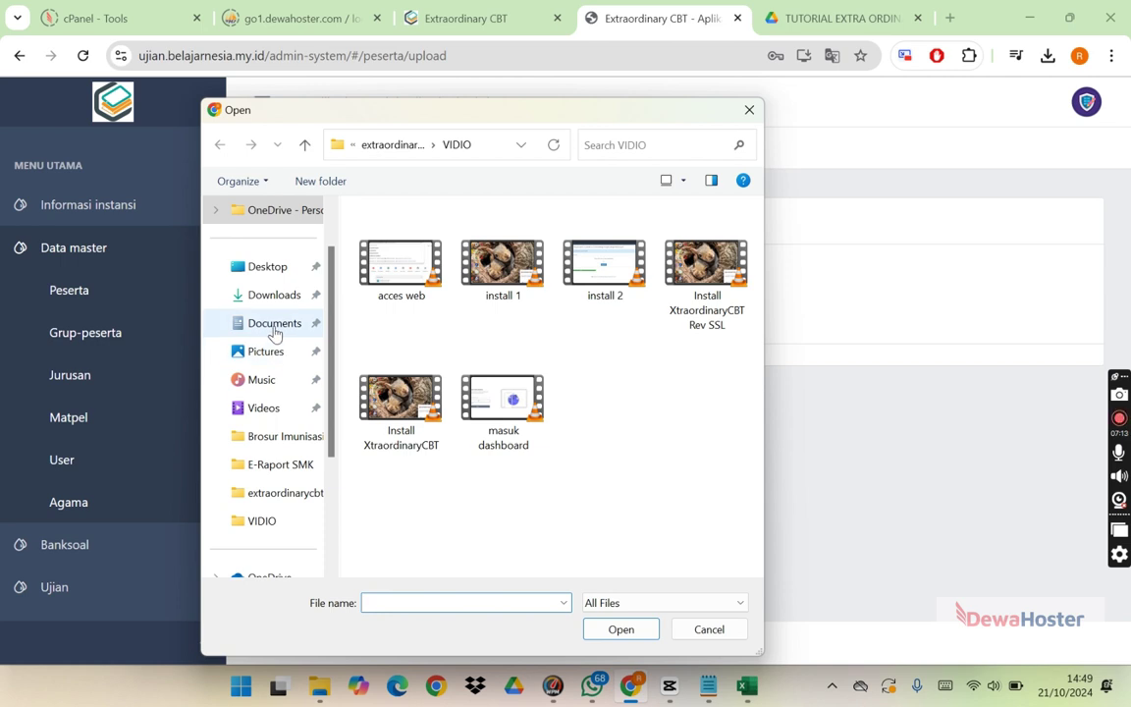
{"action": "left_click", "coordinate": [276, 296]}
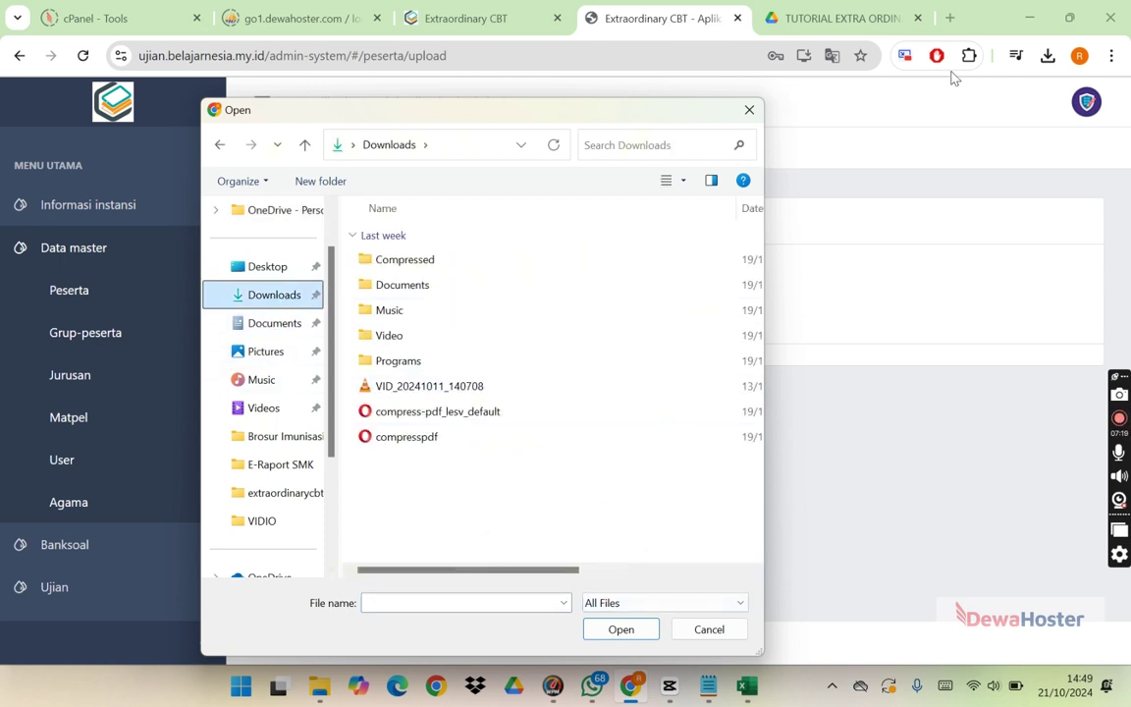
{"action": "left_click", "coordinate": [750, 109]}
{"action": "left_click", "coordinate": [1048, 56]}
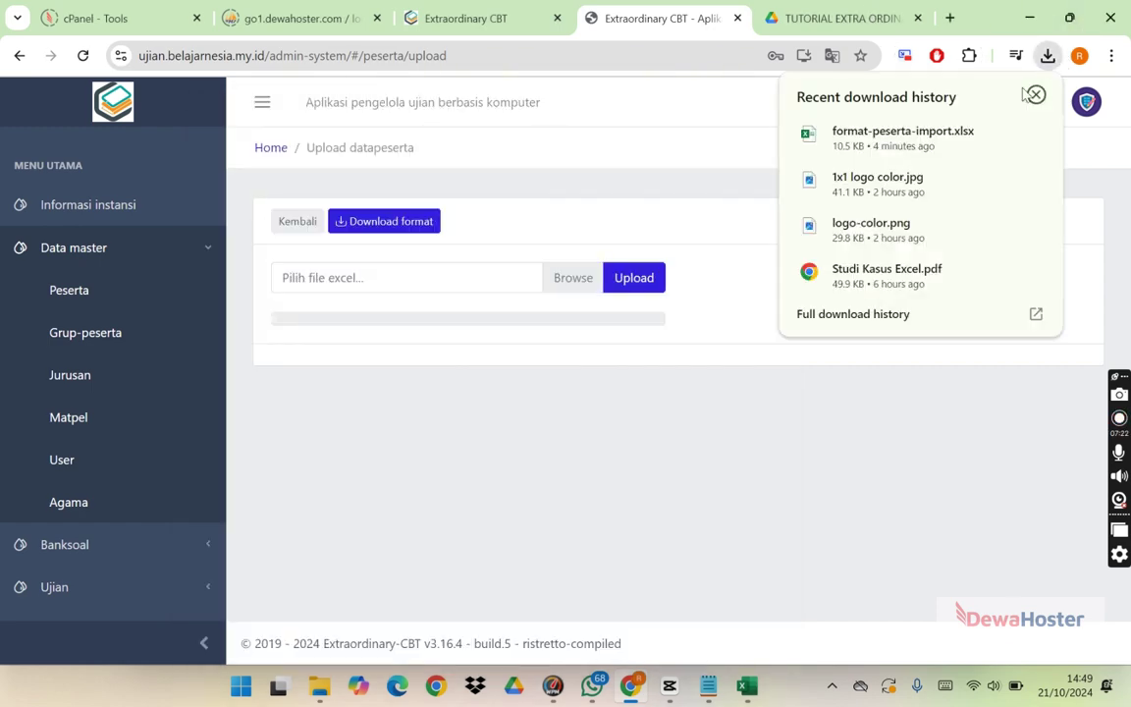
{"action": "left_click", "coordinate": [1002, 133]}
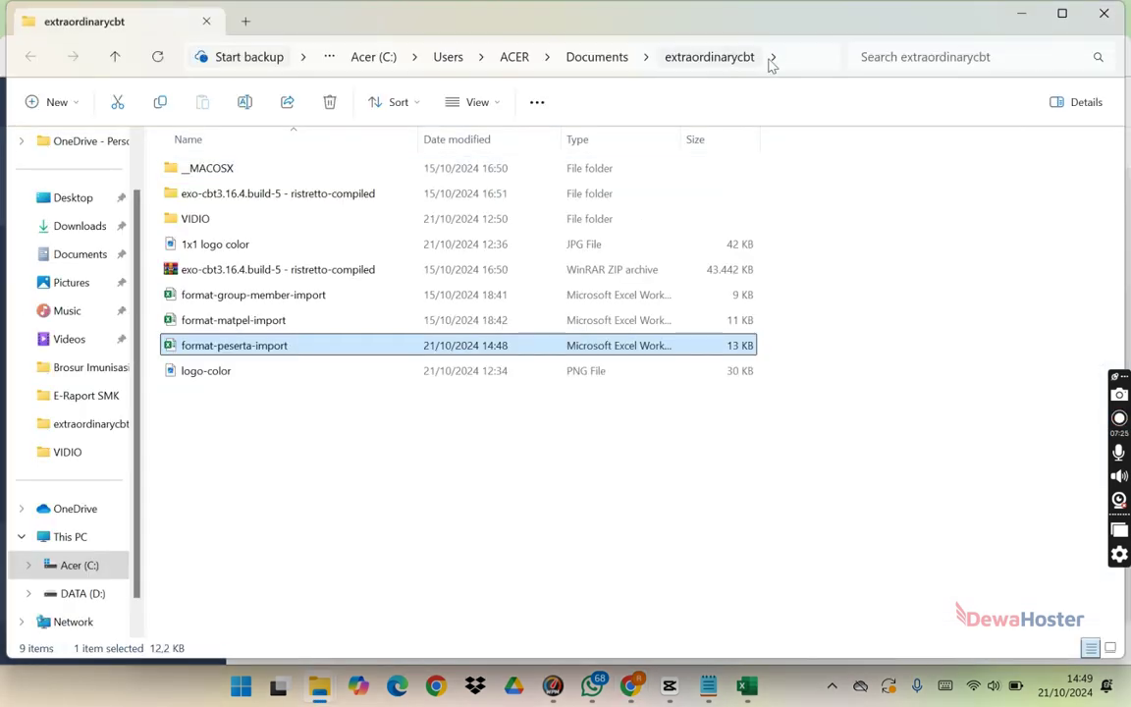
{"action": "left_click", "coordinate": [772, 63]}
{"action": "key", "text": "alt+Tab"}
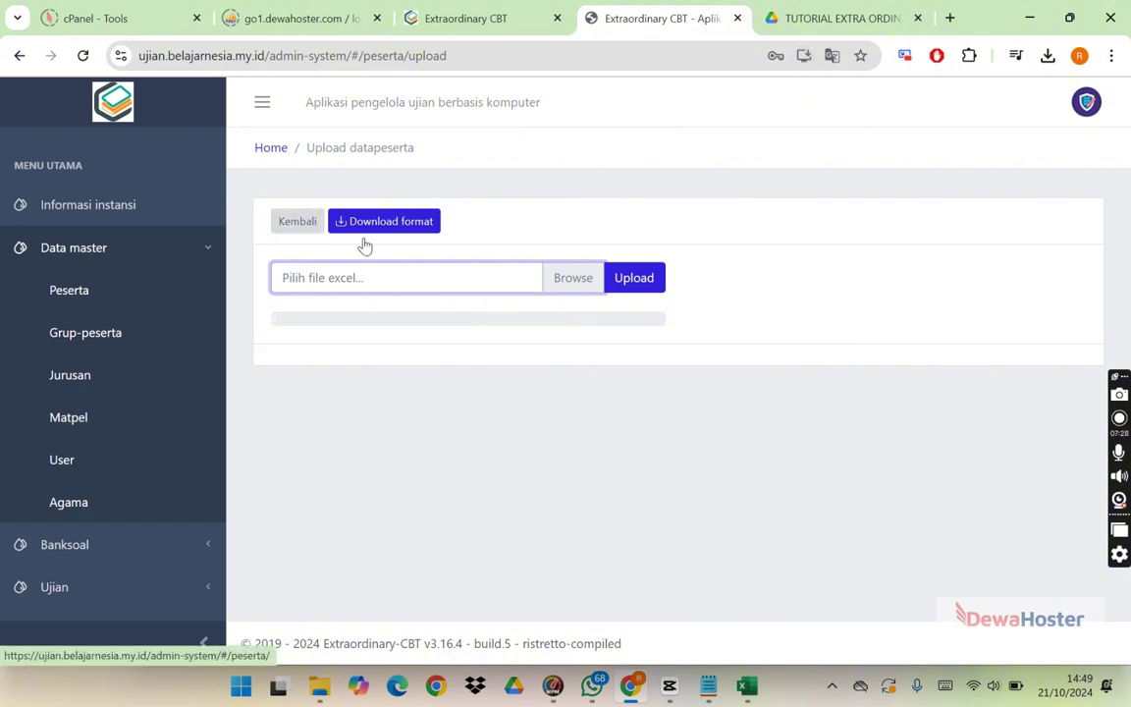
Step: Choose format-peserta-import.xlsx from the extraordinarycbt folder and upload it
{"action": "left_click", "coordinate": [555, 284]}
{"action": "left_click", "coordinate": [485, 144]}
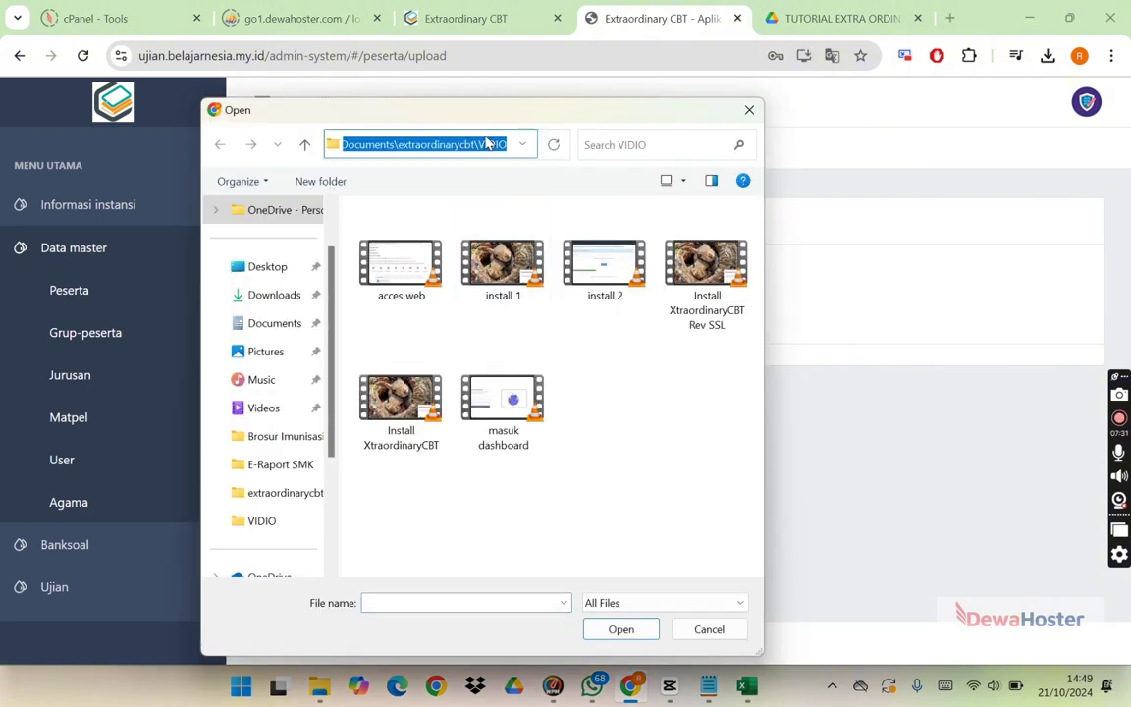
{"action": "key", "text": "ctrl+v"}
{"action": "key", "text": "Return"}
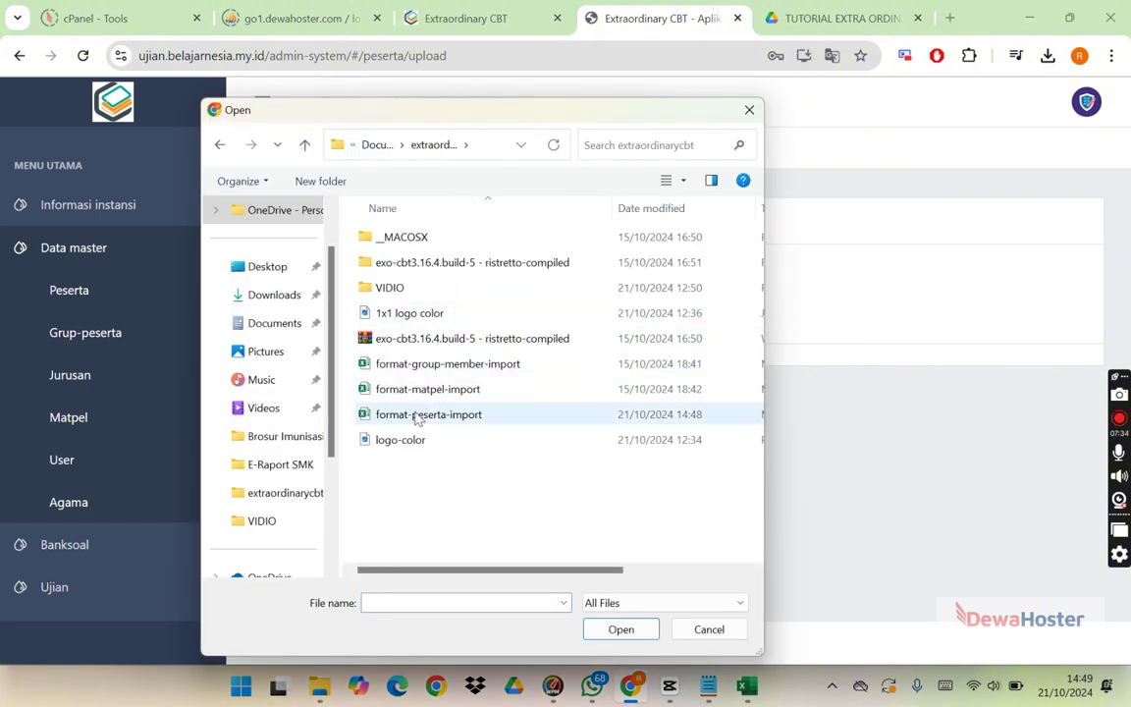
{"action": "left_click", "coordinate": [481, 415]}
{"action": "left_click", "coordinate": [621, 630]}
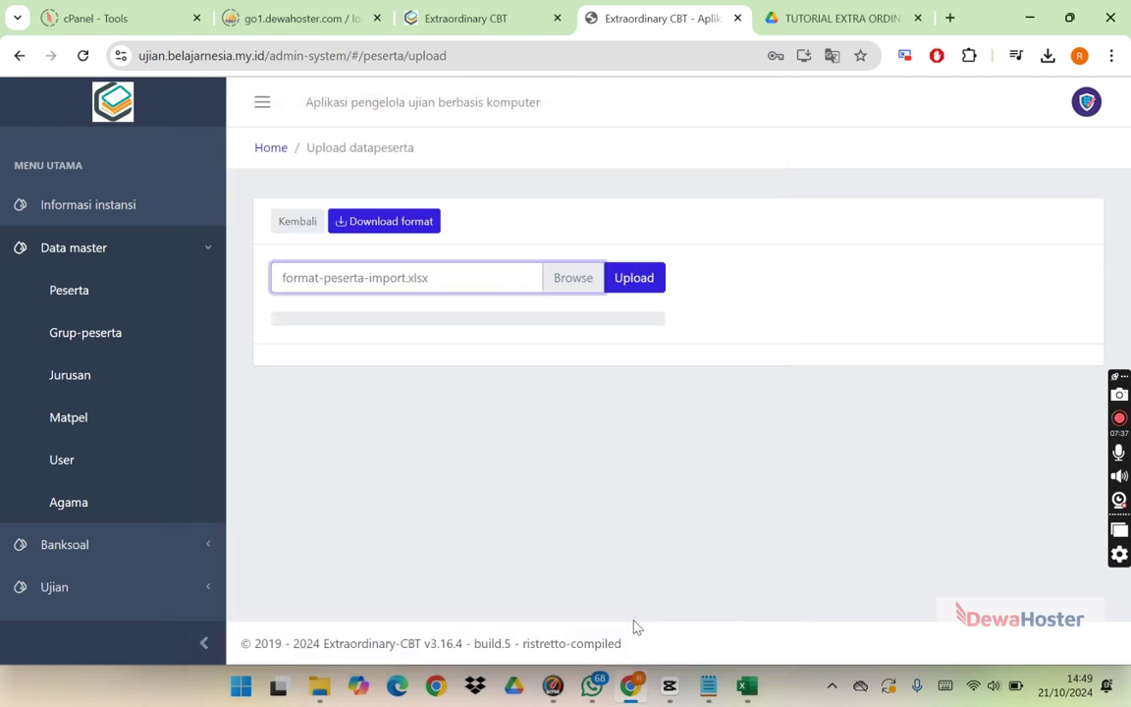
{"action": "left_click", "coordinate": [631, 279]}
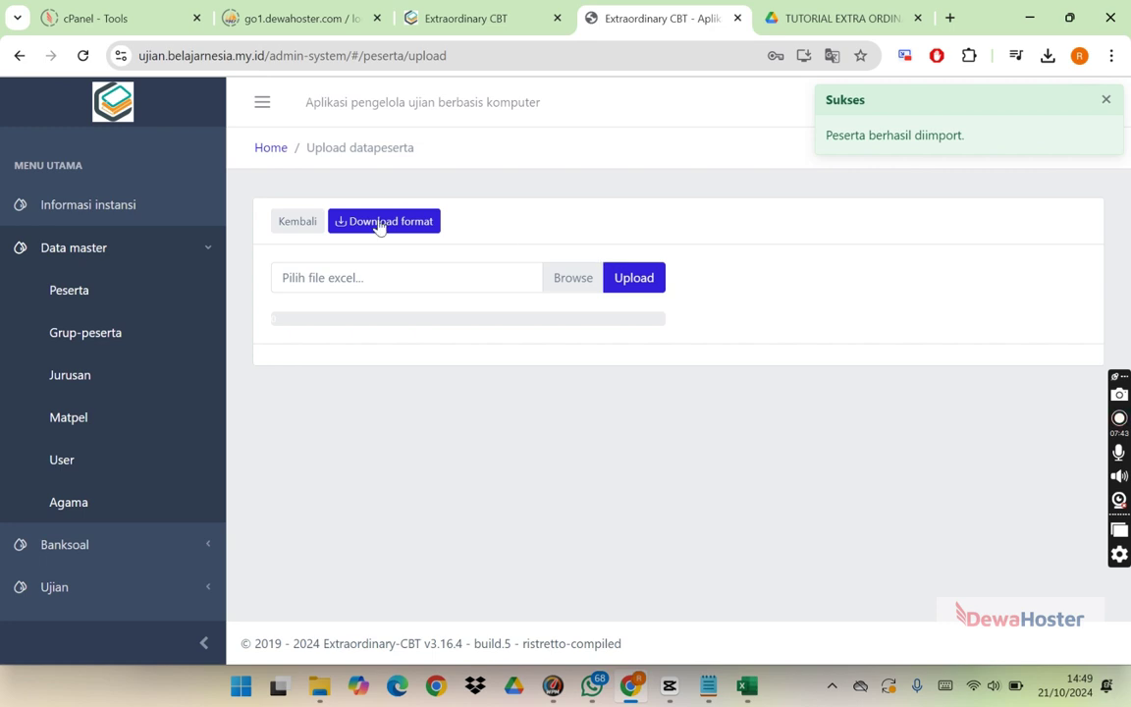
Step: Return to the participant list and scroll through the imported participants
{"action": "left_click", "coordinate": [301, 224]}
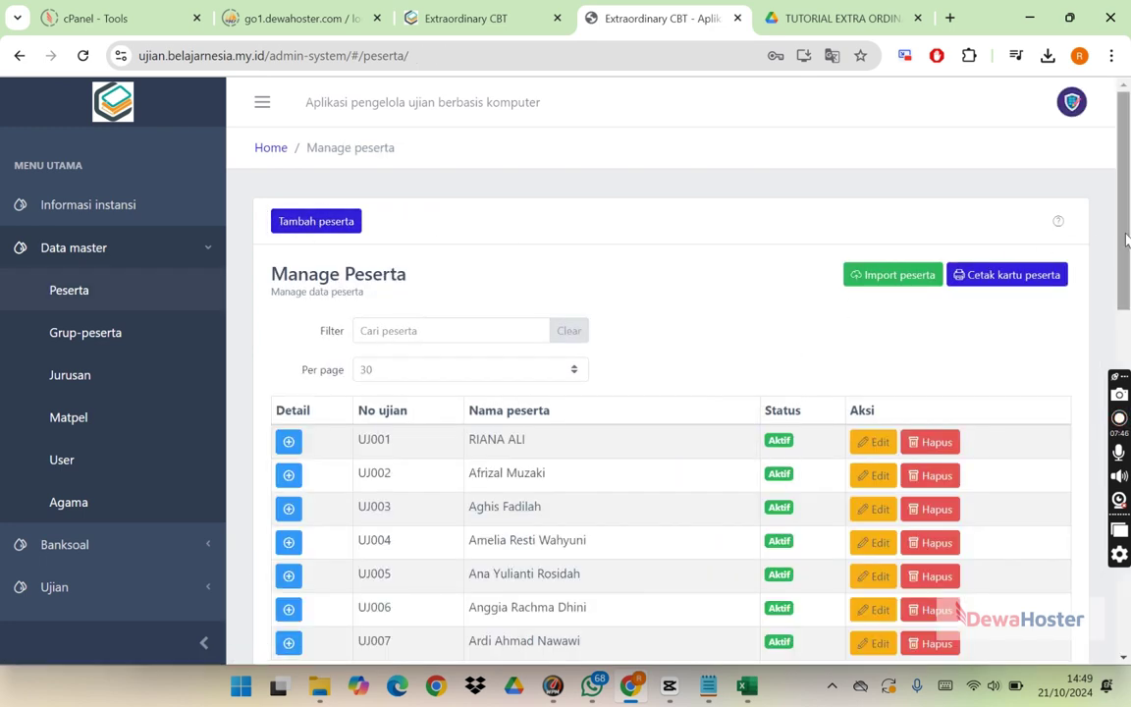
{"action": "left_click_drag", "start_coordinate": [1127, 239], "coordinate": [1124, 297]}
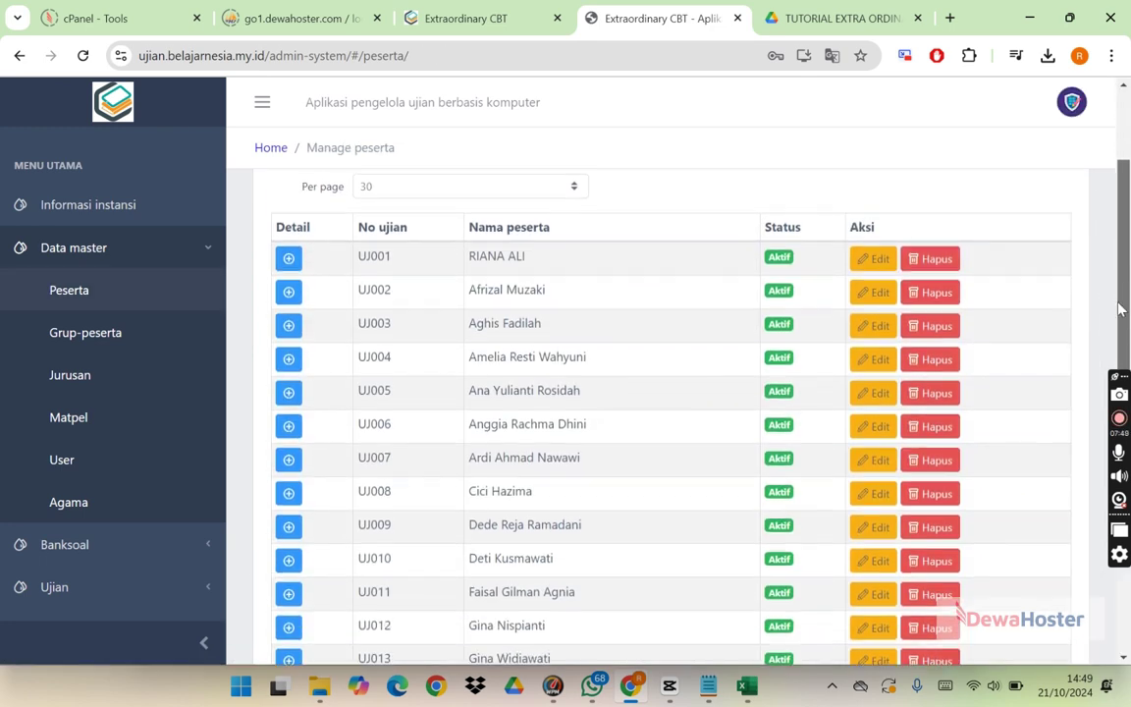
{"action": "scroll", "coordinate": [1091, 379], "scroll_direction": "down", "scroll_amount": 5}
{"action": "scroll", "coordinate": [1086, 332], "scroll_direction": "up", "scroll_amount": 6}
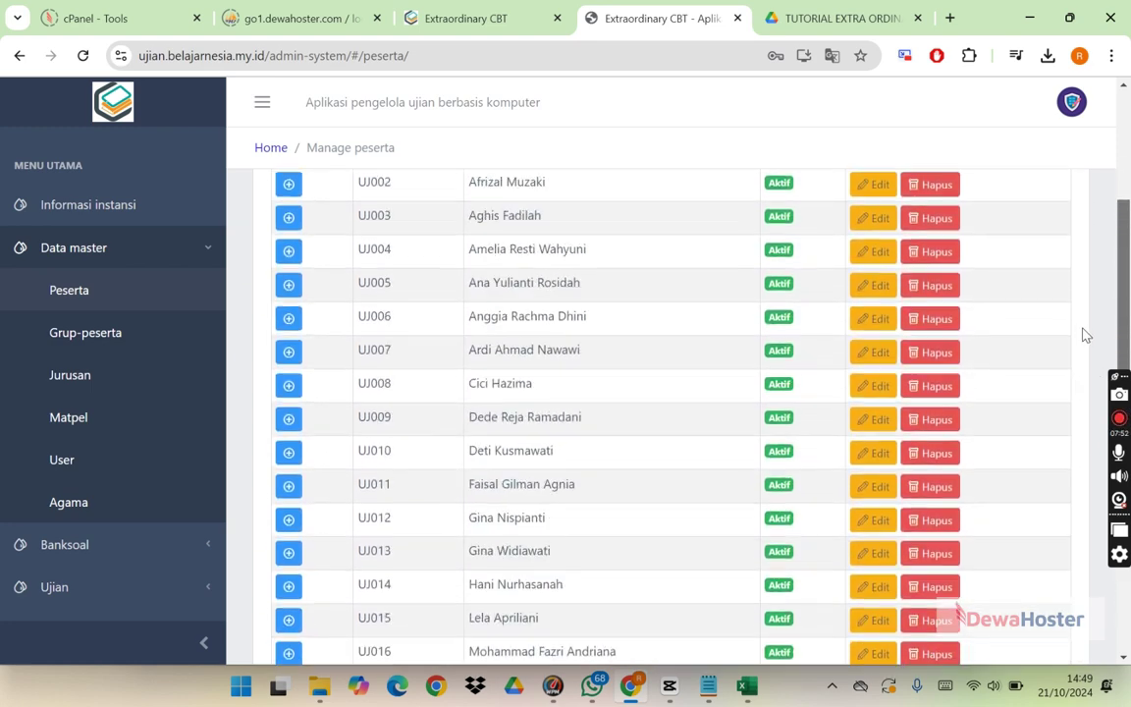
{"action": "left_click", "coordinate": [864, 234]}
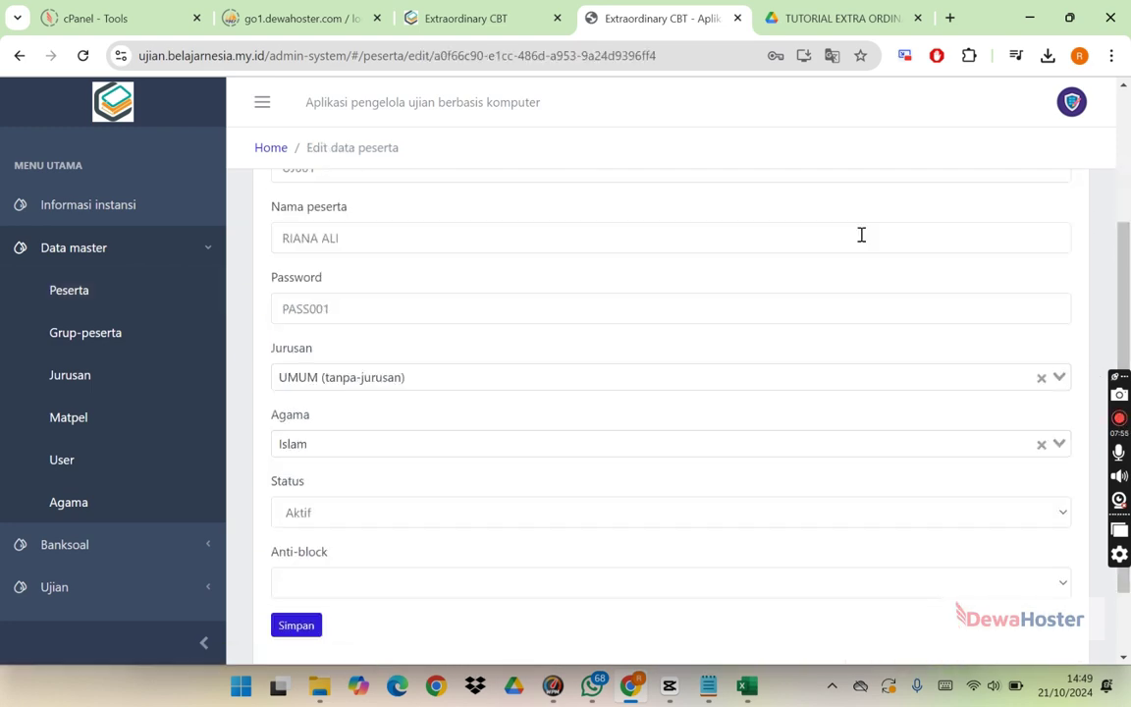
{"action": "scroll", "coordinate": [1126, 213], "scroll_direction": "up", "scroll_amount": 2}
{"action": "scroll", "coordinate": [1088, 364], "scroll_direction": "down", "scroll_amount": 2}
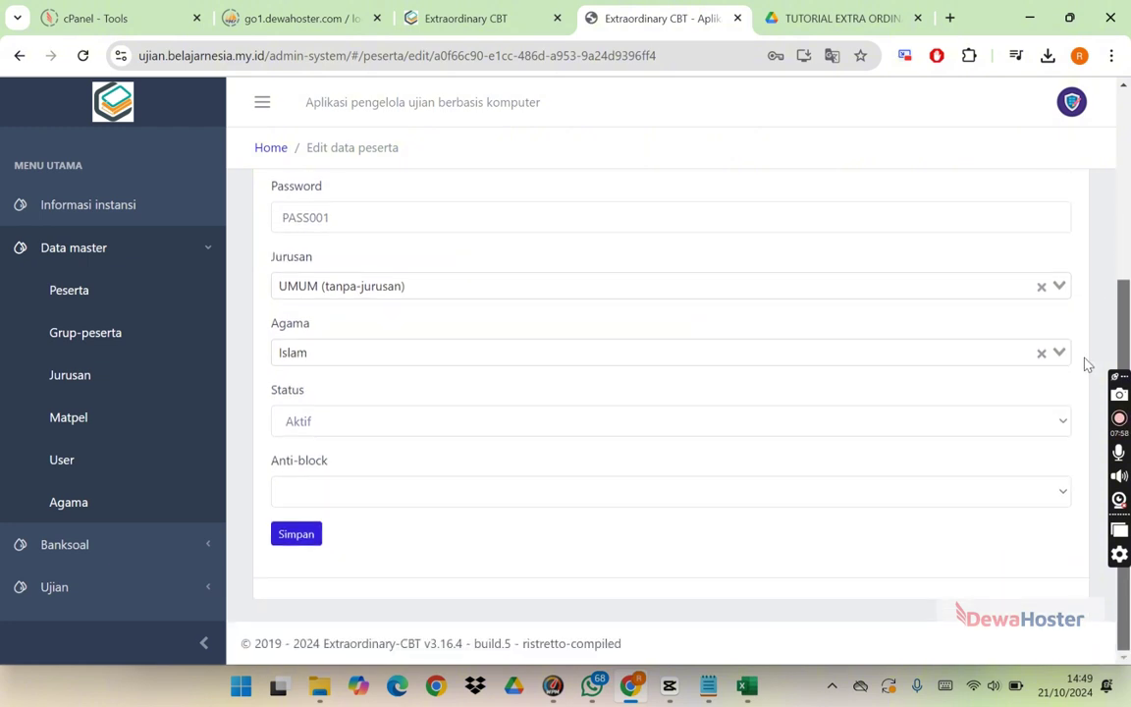
{"action": "scroll", "coordinate": [1089, 363], "scroll_direction": "up", "scroll_amount": 2}
{"action": "left_click", "coordinate": [19, 56]}
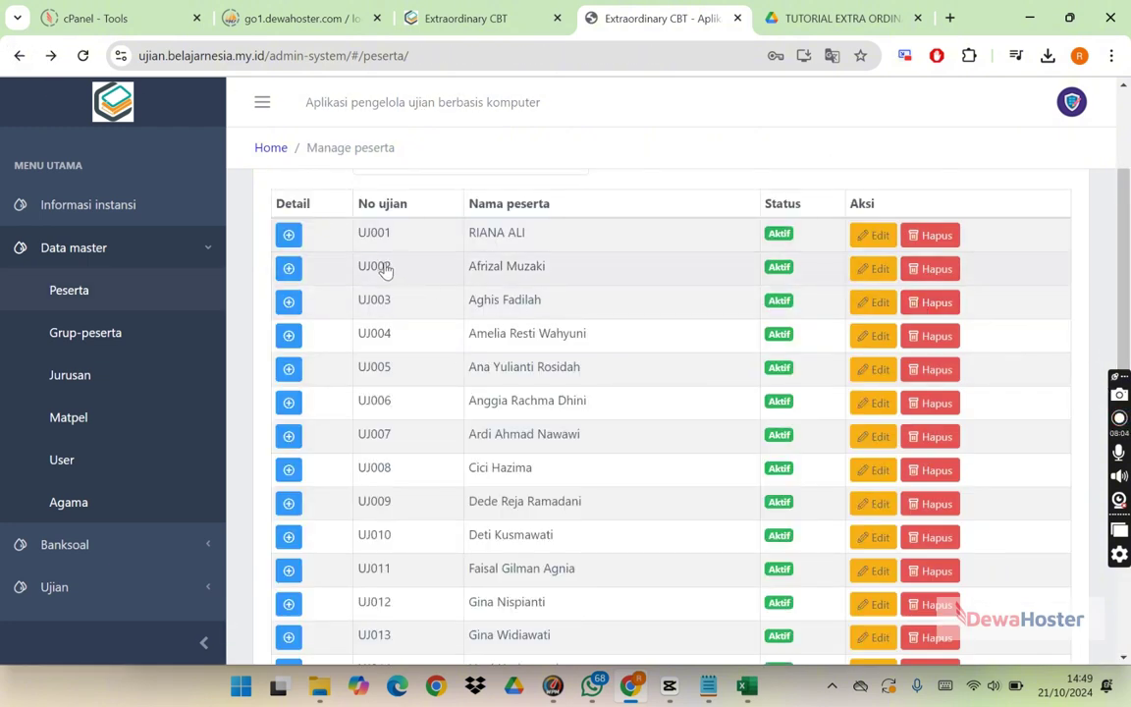
{"action": "left_click", "coordinate": [107, 335]}
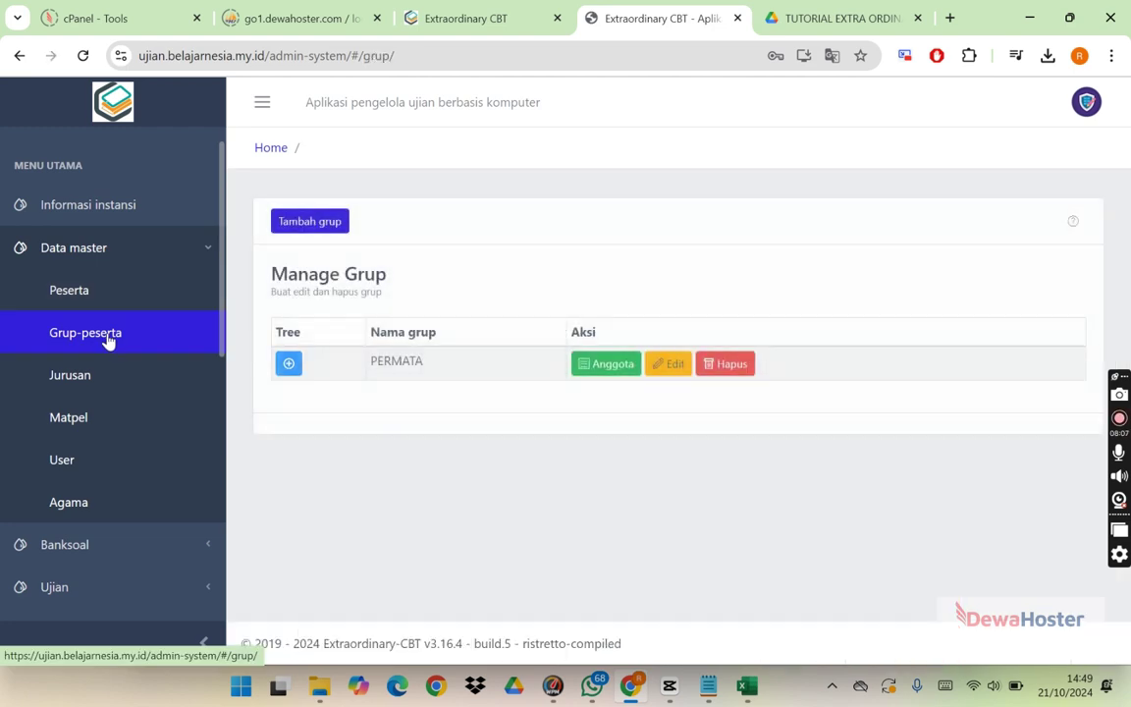
Step: Delete group PERMATA and add group DKV01 with no parent group
{"action": "left_click", "coordinate": [749, 366]}
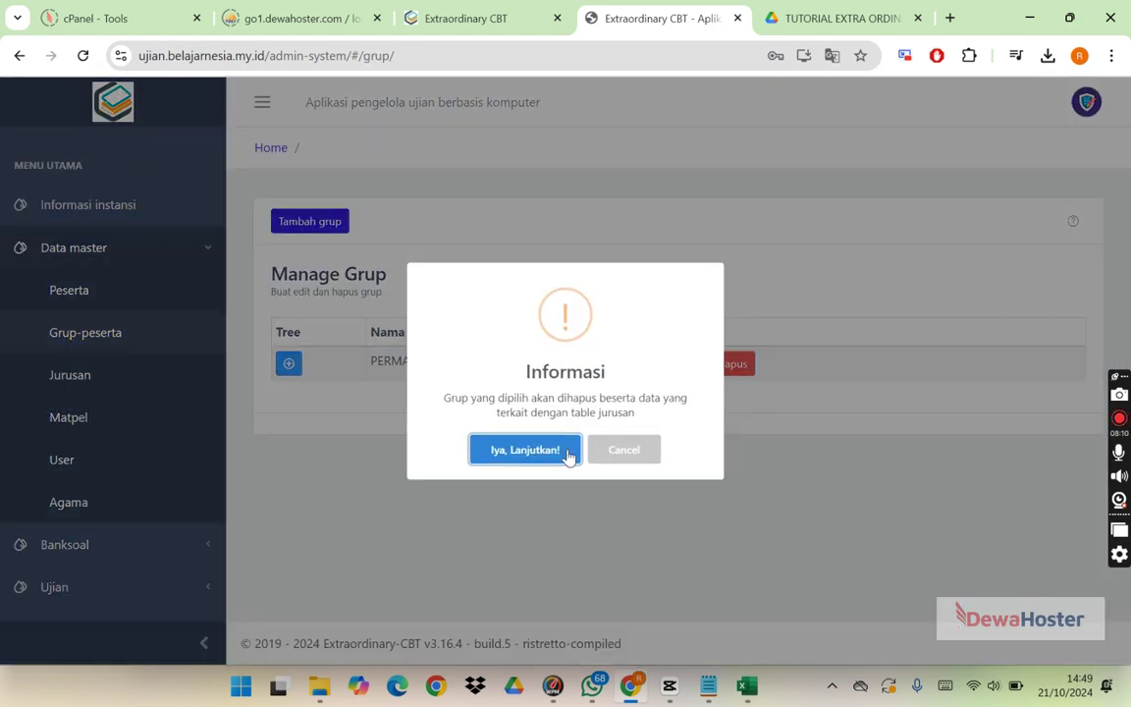
{"action": "left_click", "coordinate": [529, 454]}
{"action": "left_click", "coordinate": [337, 225]}
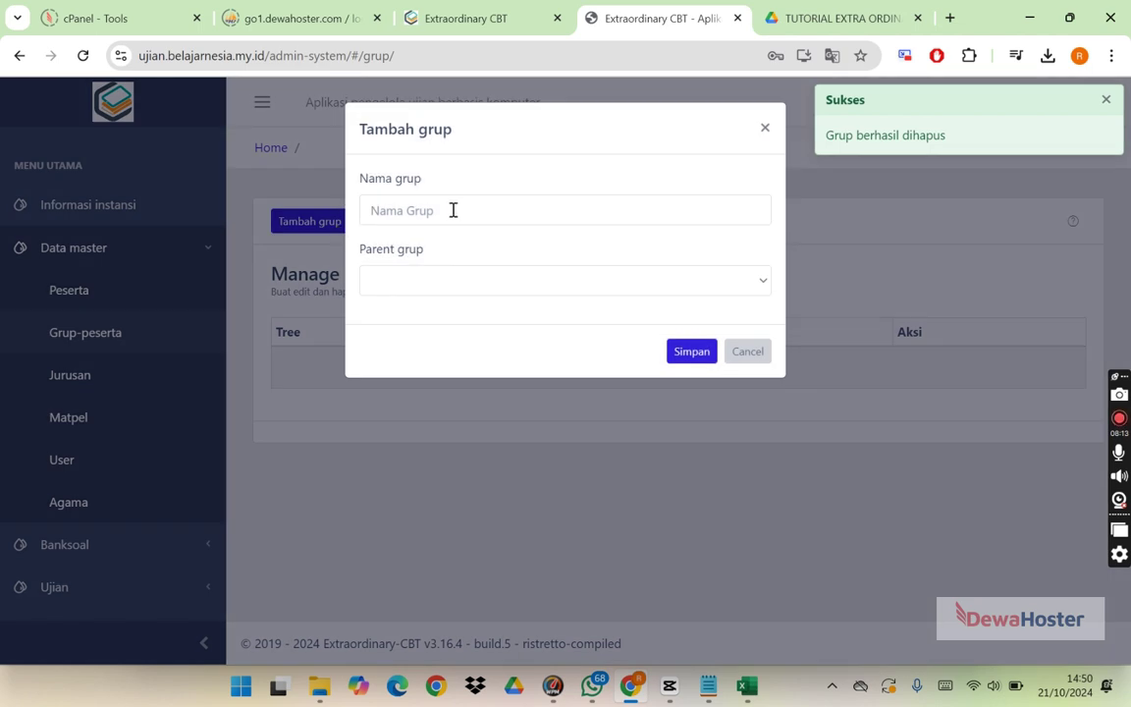
{"action": "left_click", "coordinate": [453, 211]}
{"action": "type", "text": "DK"}
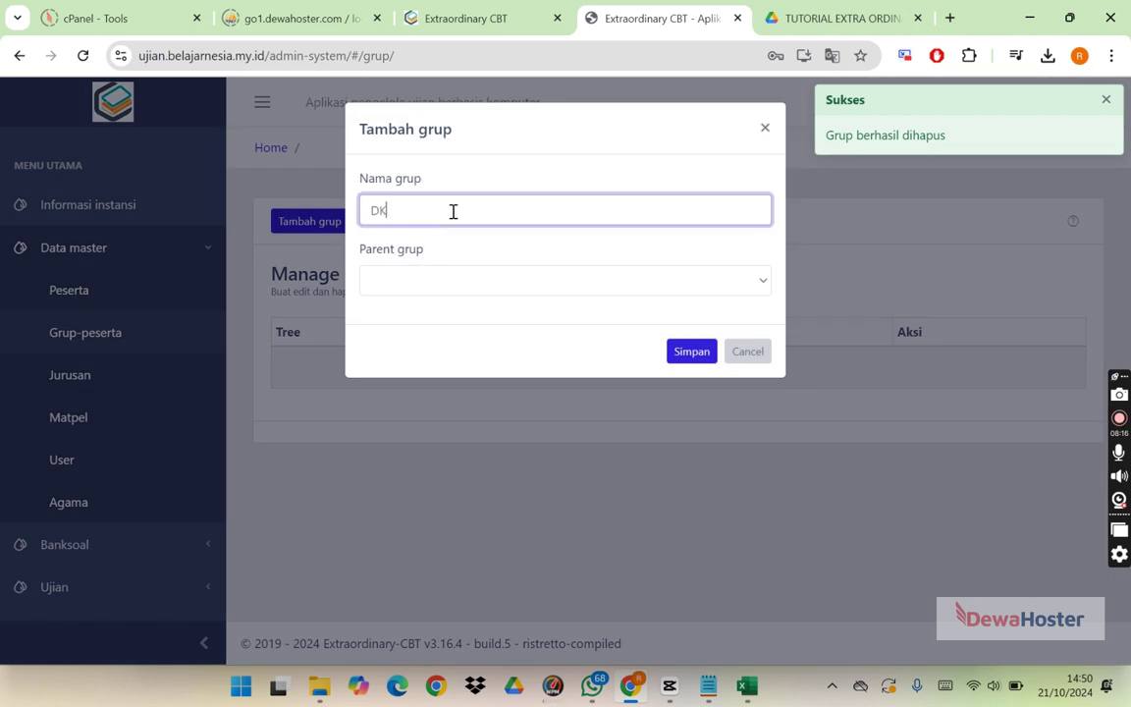
{"action": "type", "text": "V01"}
{"action": "left_click", "coordinate": [467, 282]}
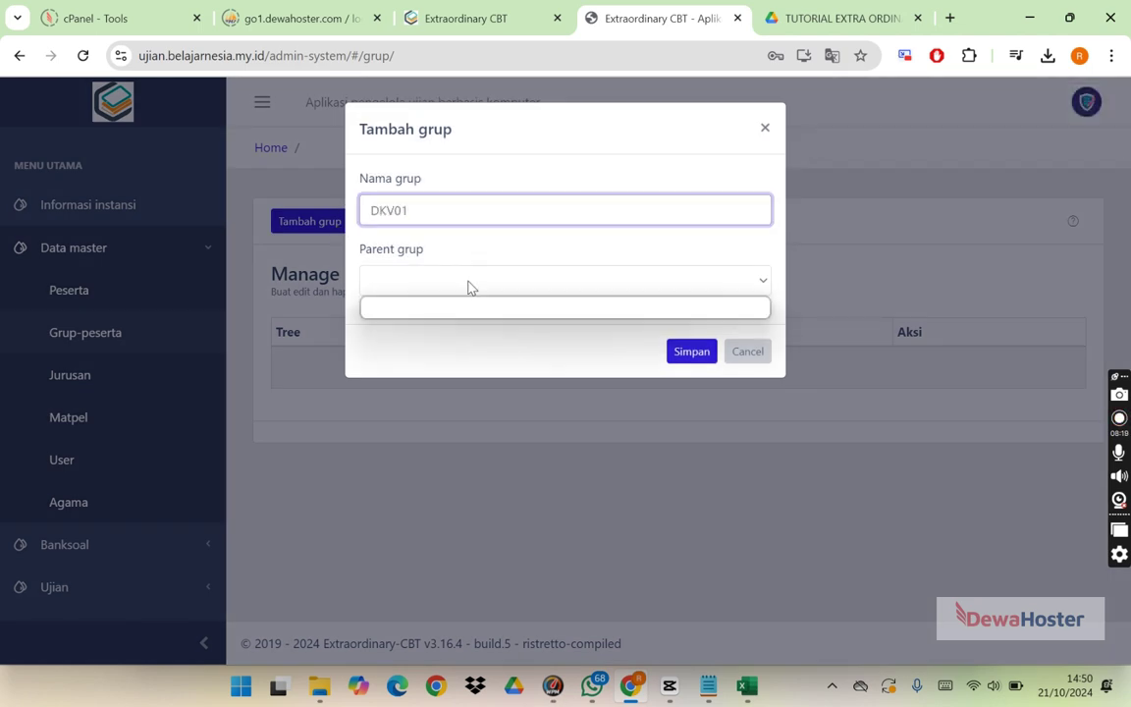
{"action": "left_click", "coordinate": [464, 308]}
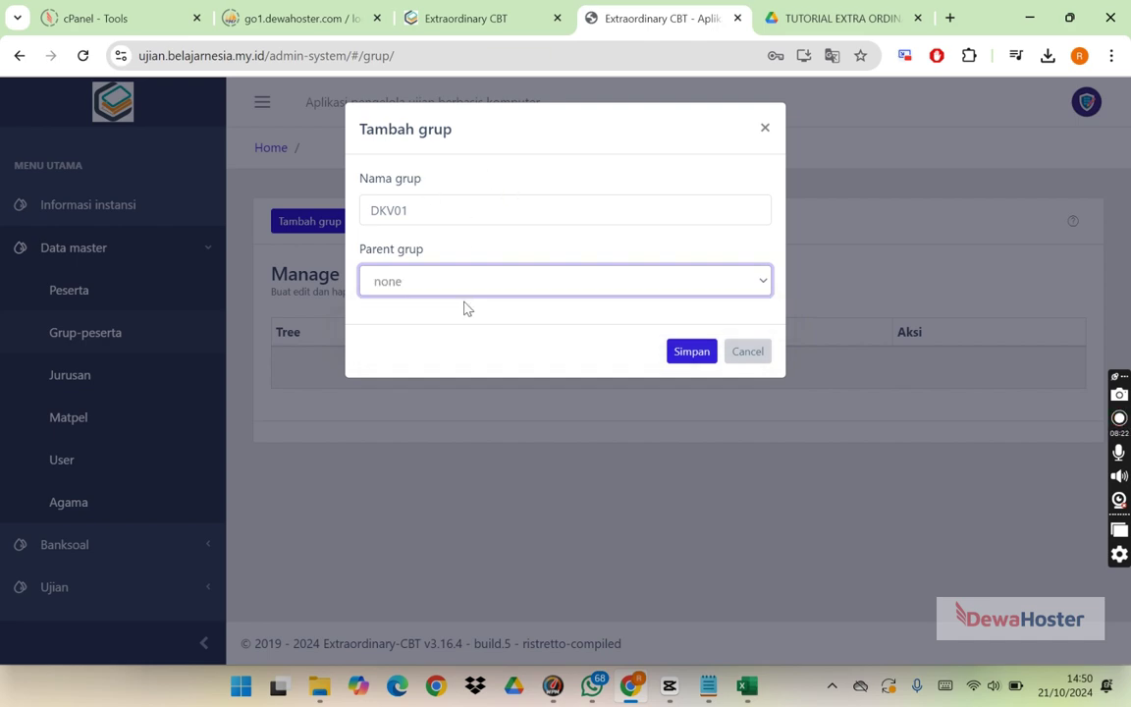
{"action": "left_click", "coordinate": [699, 354]}
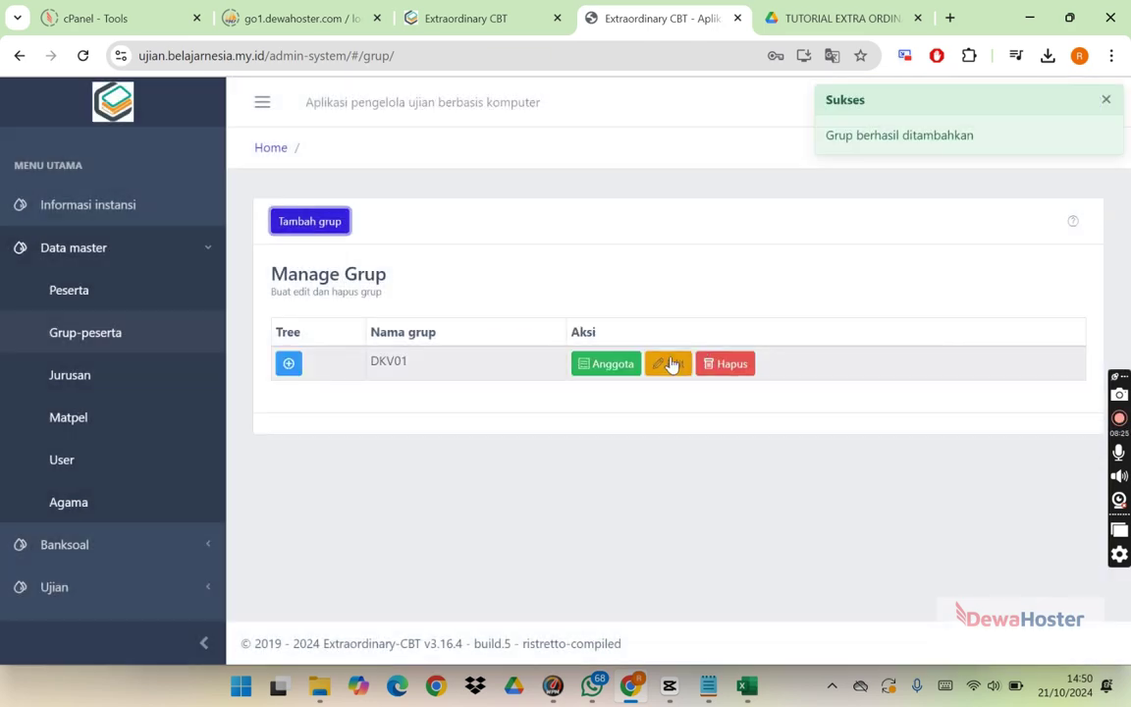
Step: Download DKV01's member import template, replacing the existing format-group-member-import.xlsx
{"action": "left_click", "coordinate": [606, 377]}
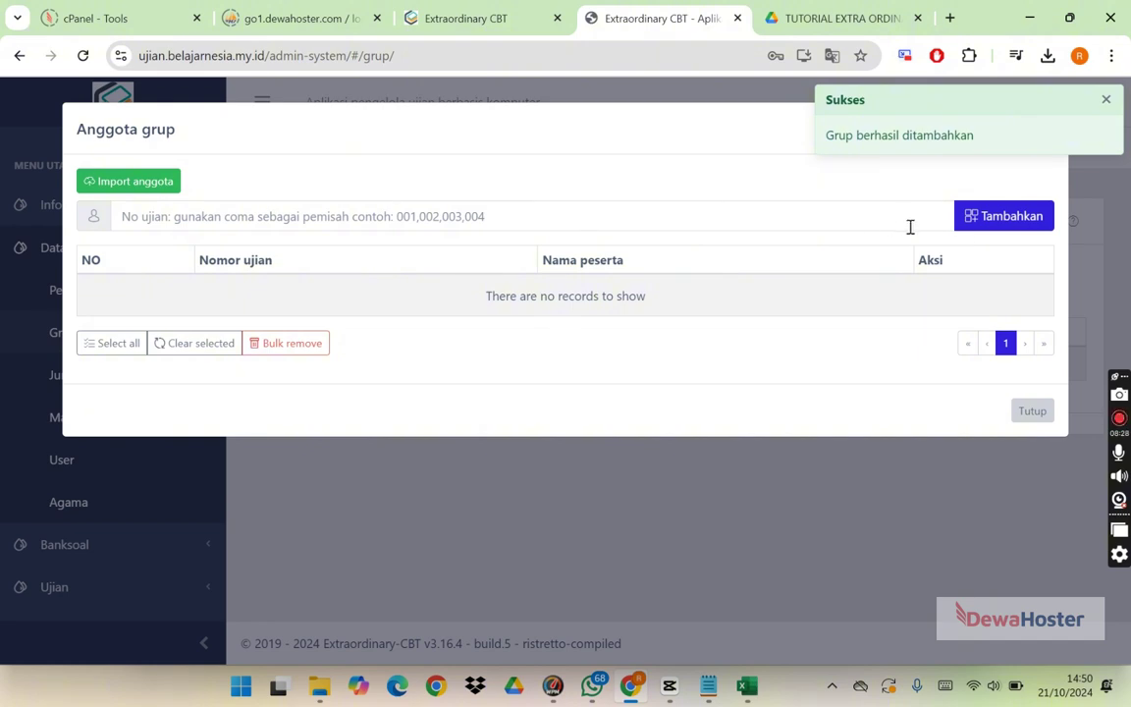
{"action": "left_click", "coordinate": [154, 189]}
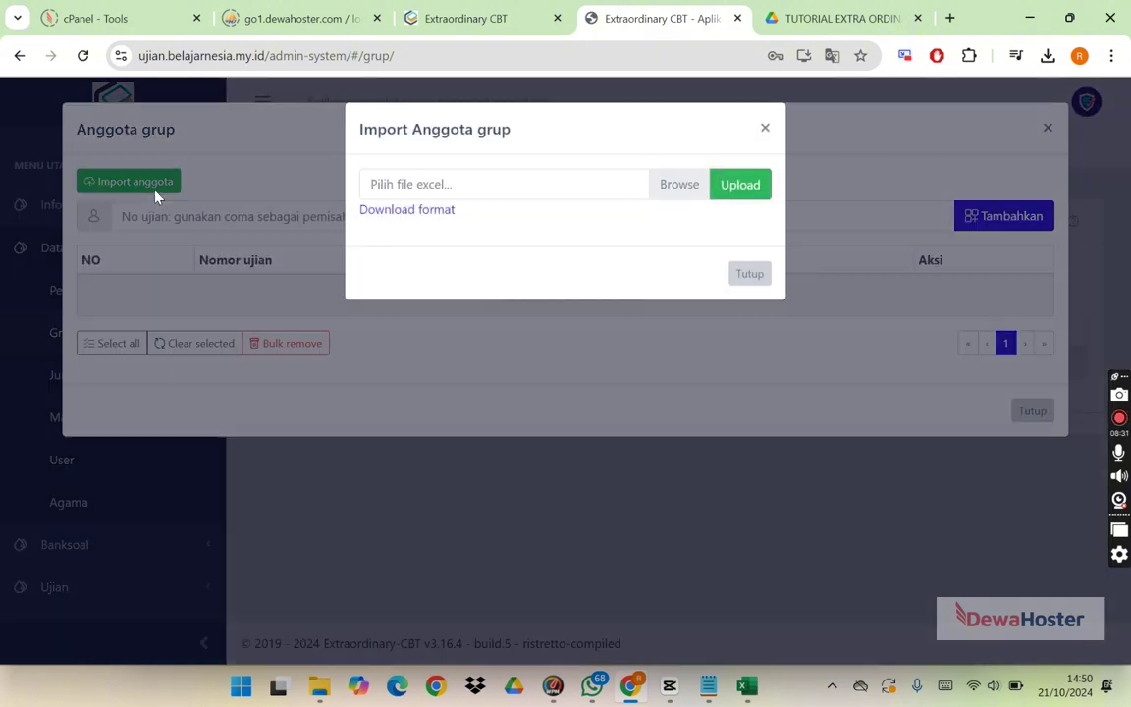
{"action": "left_click", "coordinate": [446, 215]}
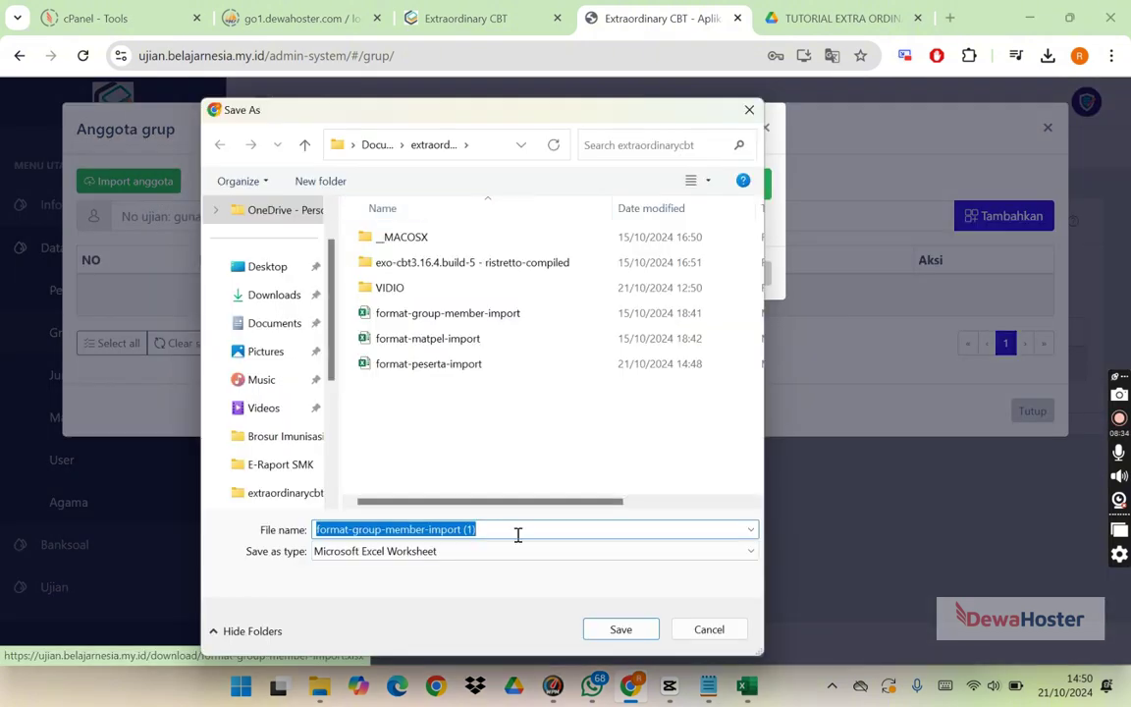
{"action": "left_click", "coordinate": [500, 528]}
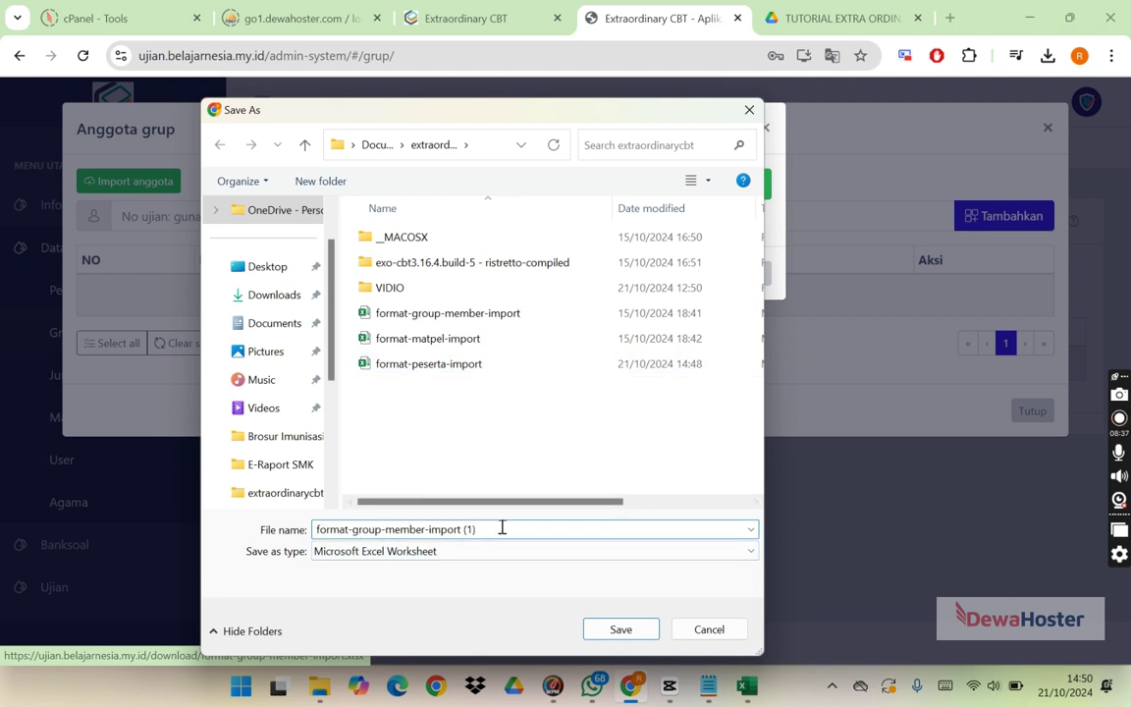
{"action": "left_click", "coordinate": [486, 321]}
{"action": "left_click", "coordinate": [619, 629]}
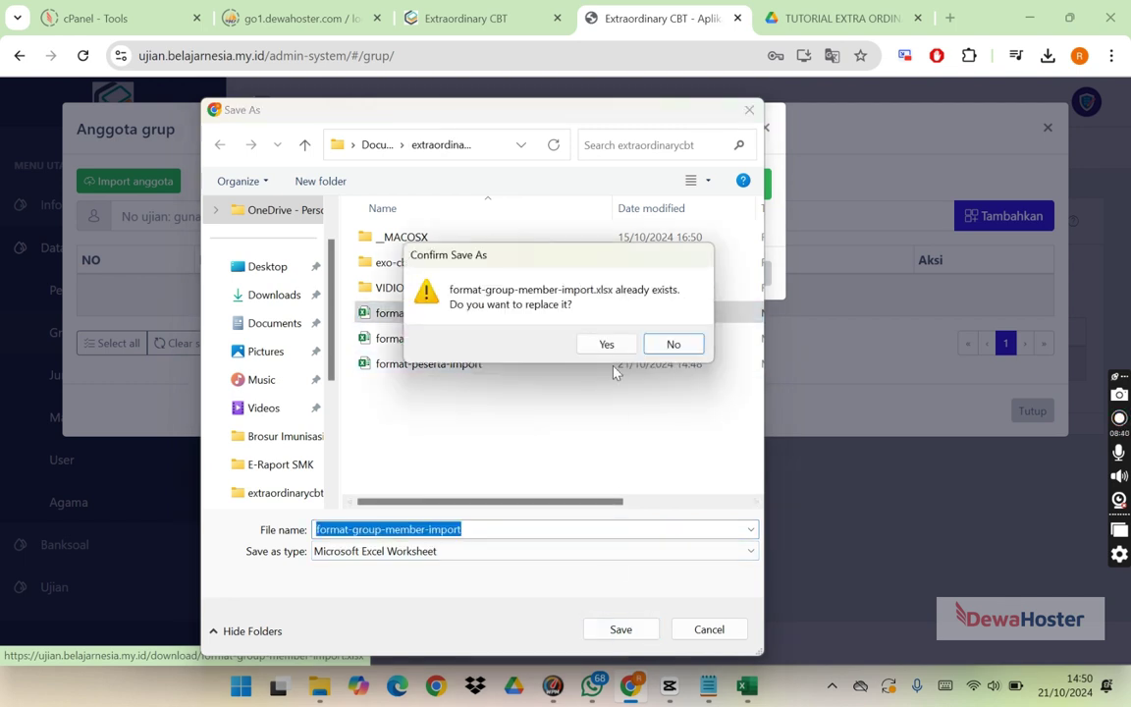
{"action": "left_click", "coordinate": [613, 339]}
{"action": "left_click", "coordinate": [1048, 55]}
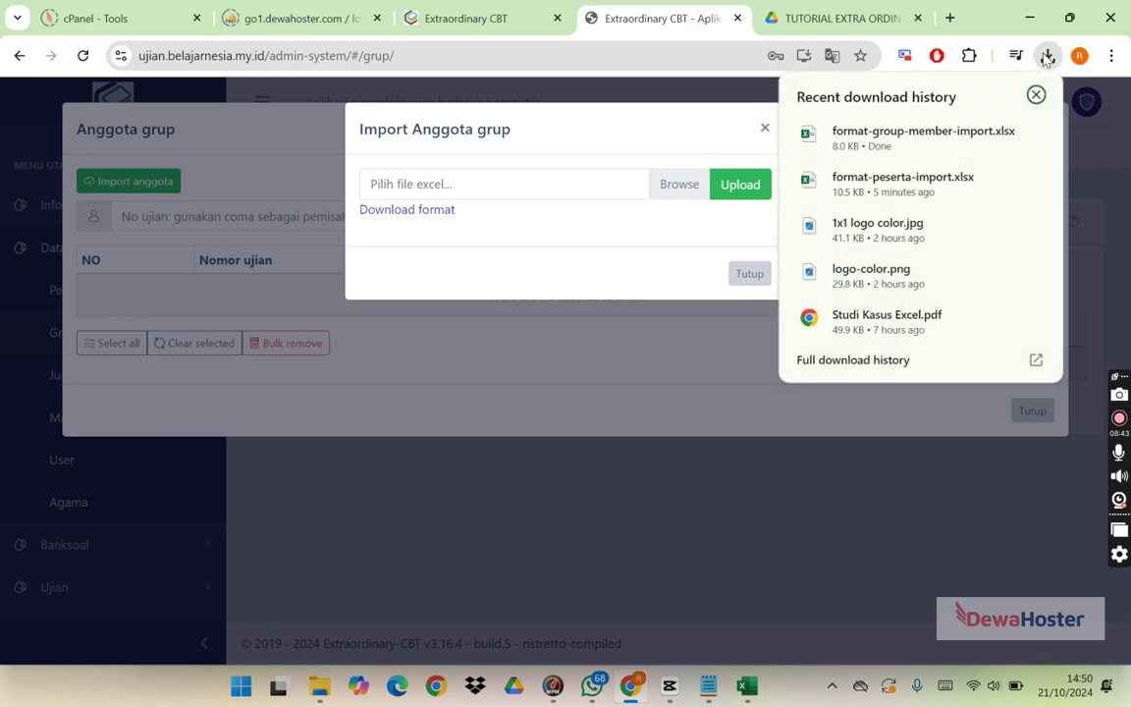
{"action": "key", "text": "alt+Tab"}
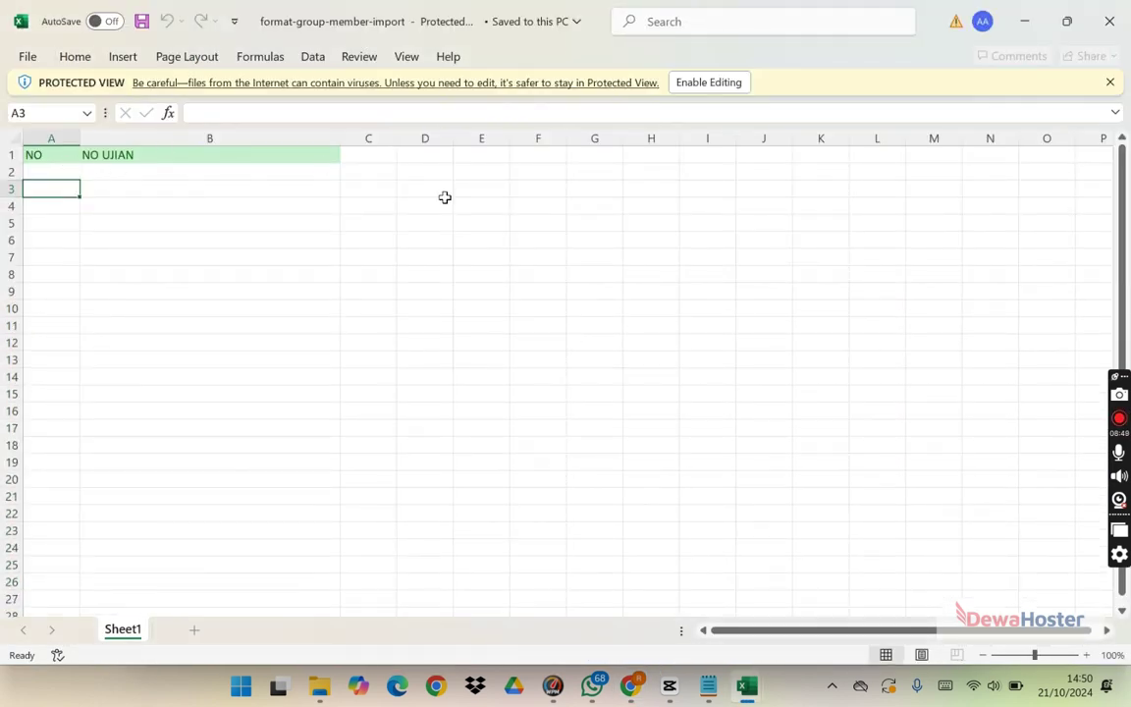
Step: Enable editing of format-group-member-import.xlsx and bring that workbook to the front
{"action": "left_click", "coordinate": [699, 83]}
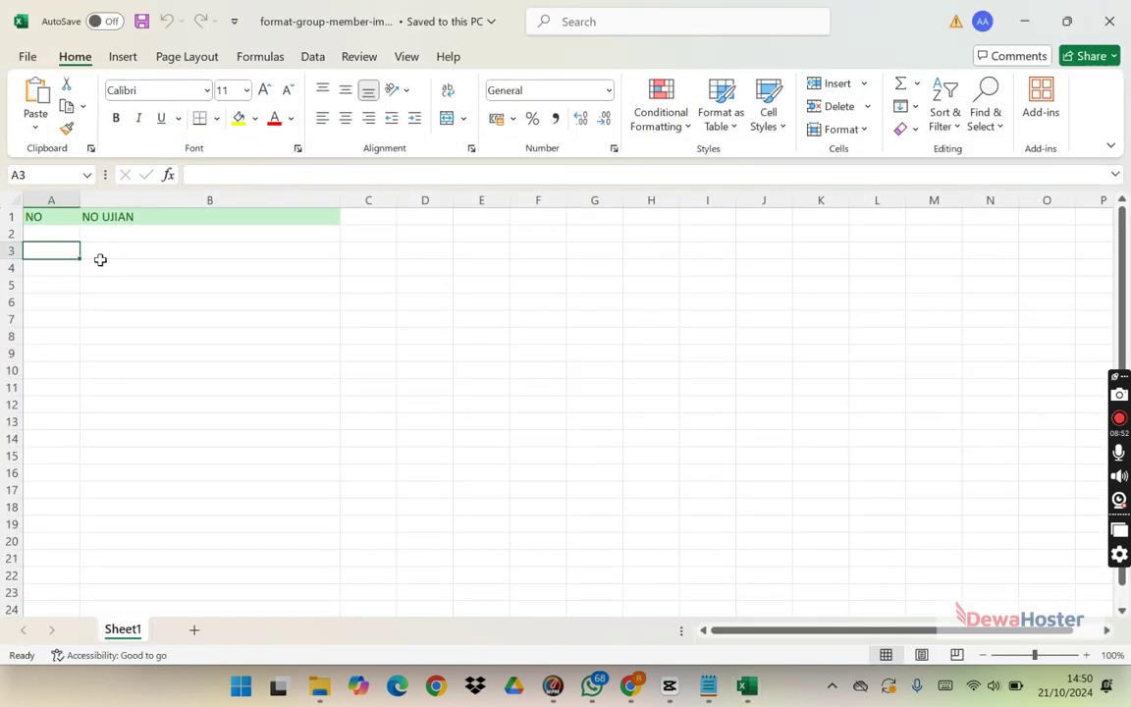
{"action": "left_click", "coordinate": [58, 234]}
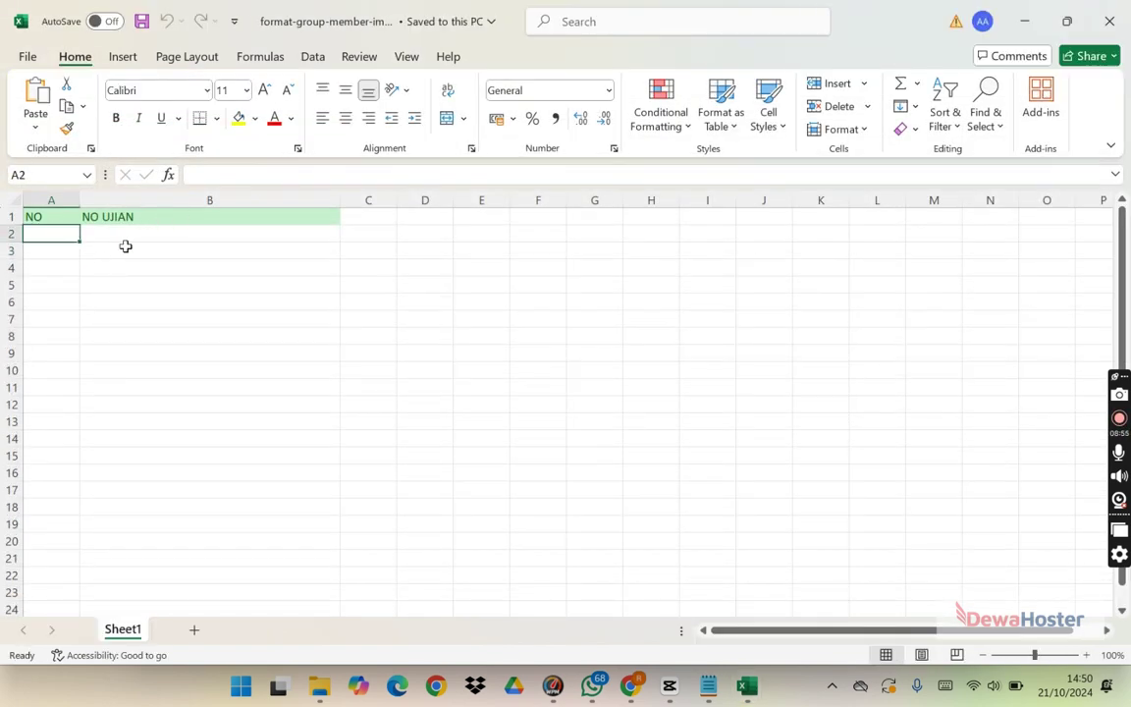
{"action": "left_click", "coordinate": [98, 233]}
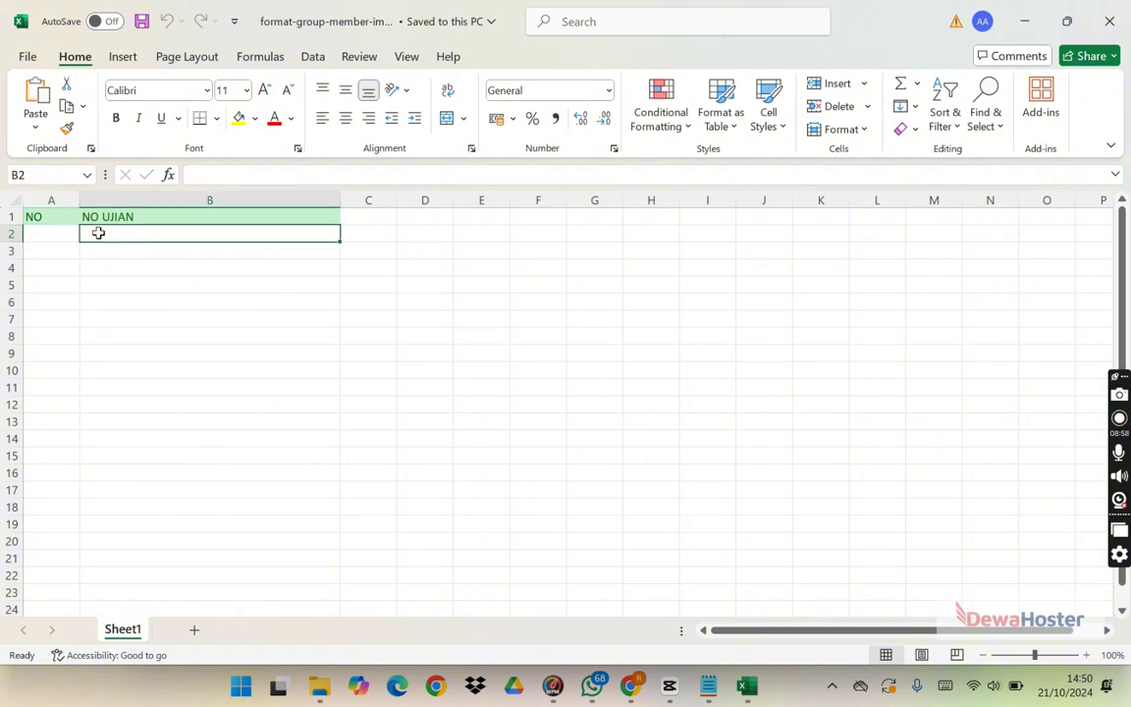
{"action": "left_click", "coordinate": [745, 687]}
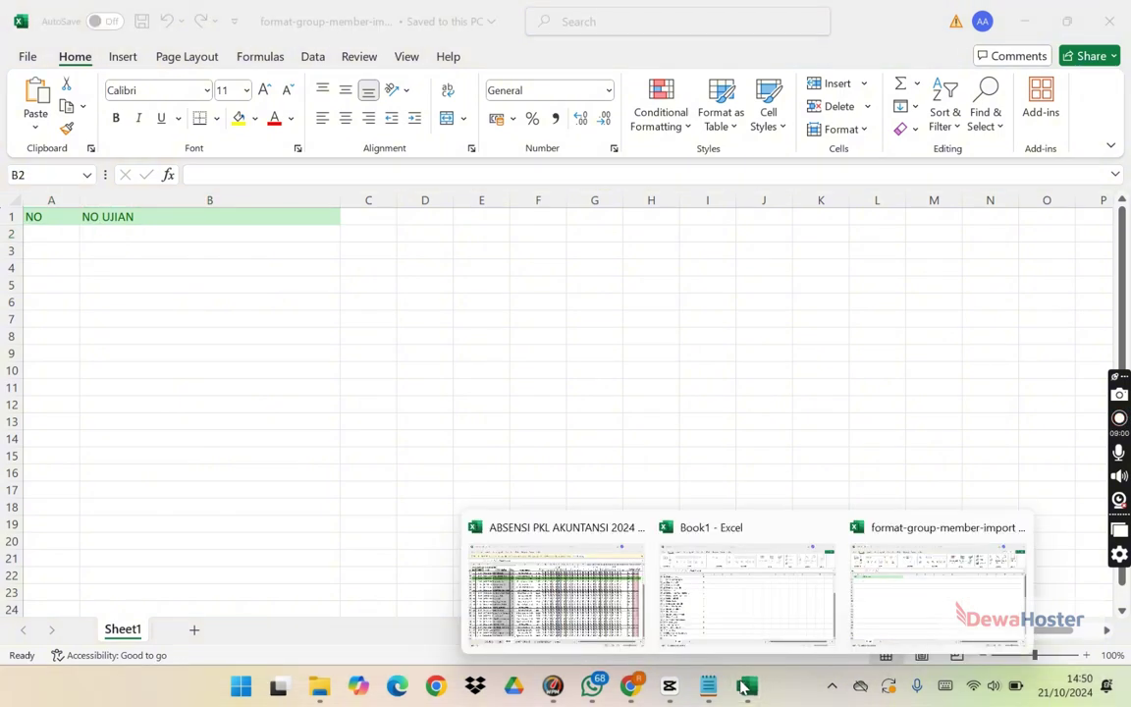
{"action": "left_click", "coordinate": [946, 581]}
Step: Switch to the browser and open a new tab
{"action": "mouse_move", "coordinate": [761, 692]}
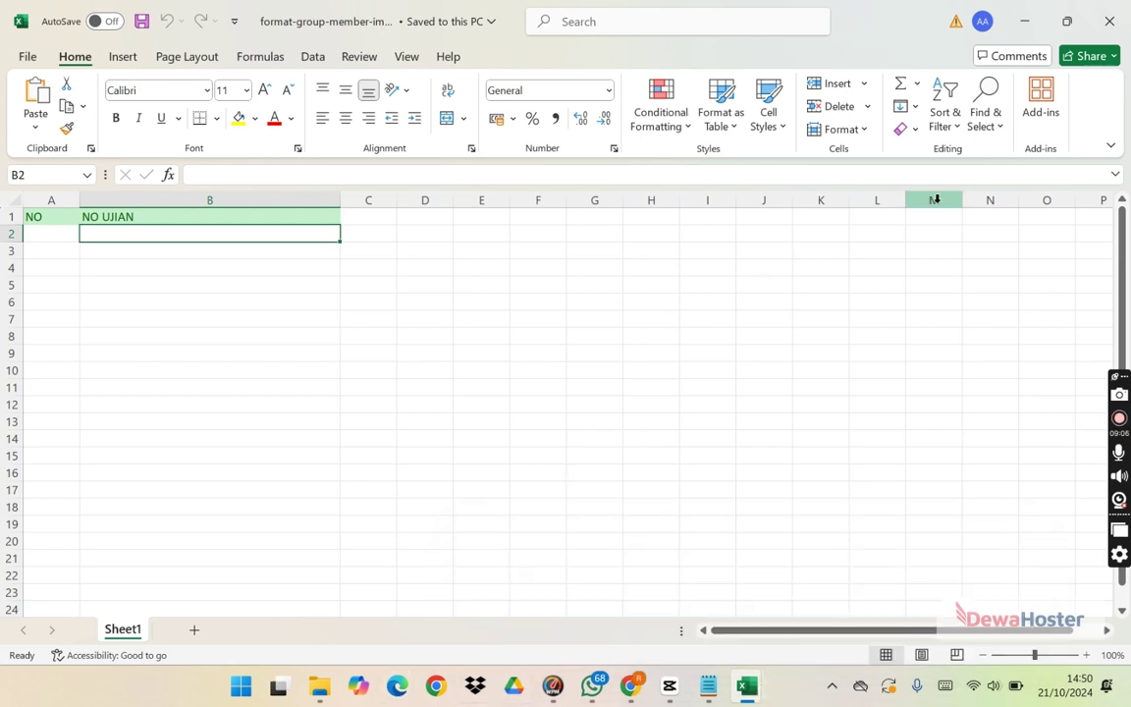
{"action": "key", "text": "alt+Tab"}
{"action": "key", "text": "alt+Tab"}
{"action": "key", "text": "alt+Tab"}
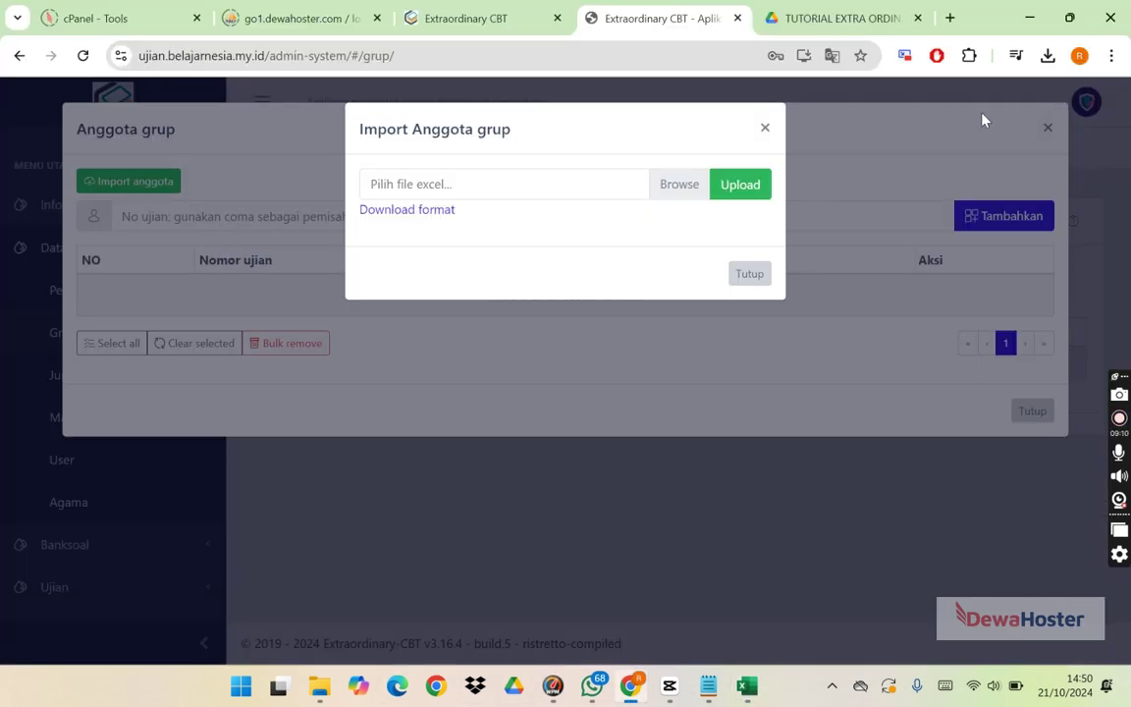
{"action": "left_click", "coordinate": [949, 18]}
Step: Copy exam numbers UJ002–UJ011 from format-peserta-import into column B of the member template
{"action": "left_click", "coordinate": [1047, 55]}
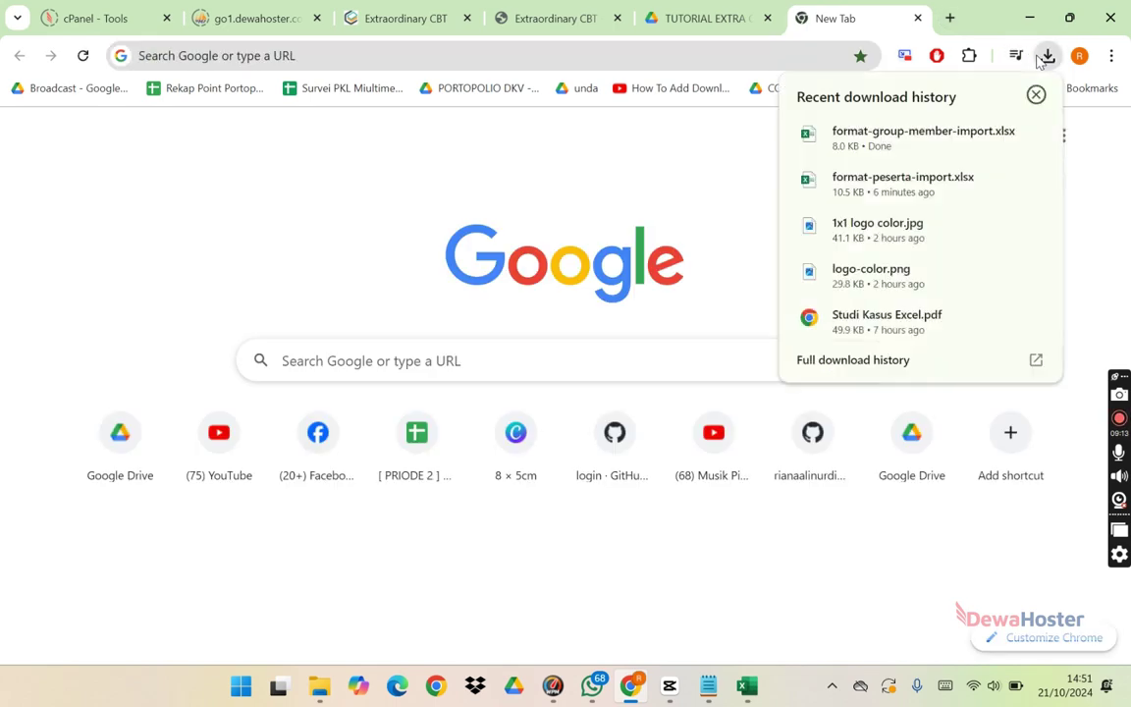
{"action": "key", "text": "alt+Tab"}
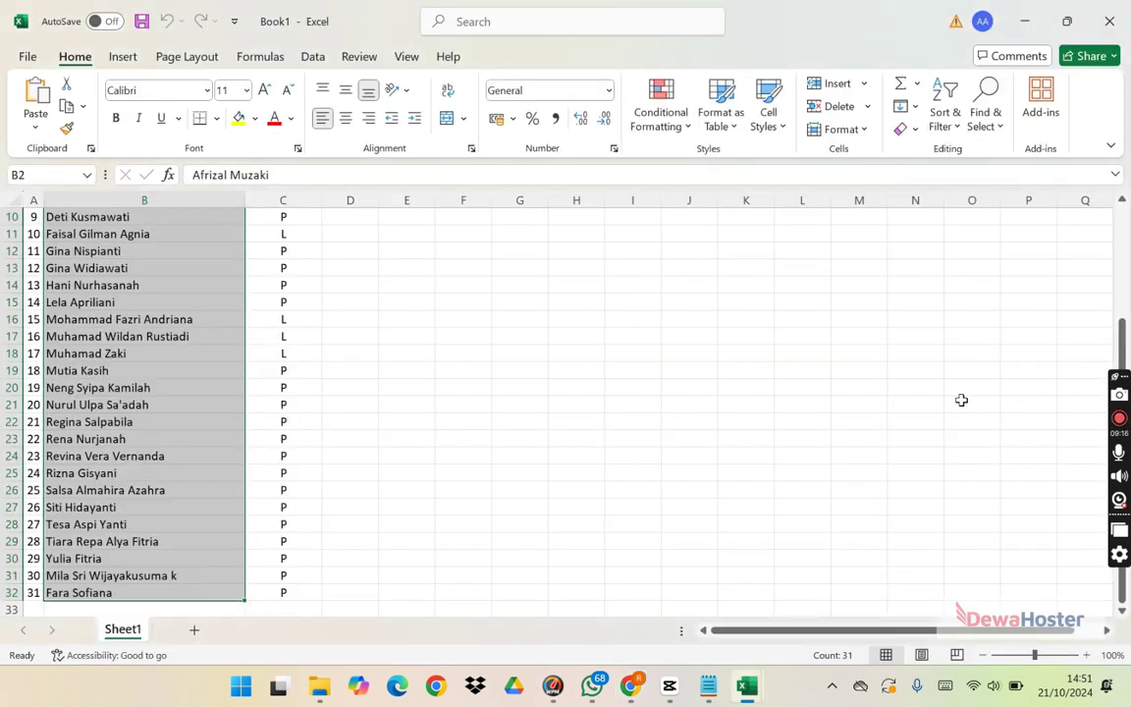
{"action": "key", "text": "alt+Tab"}
{"action": "left_click", "coordinate": [68, 253]}
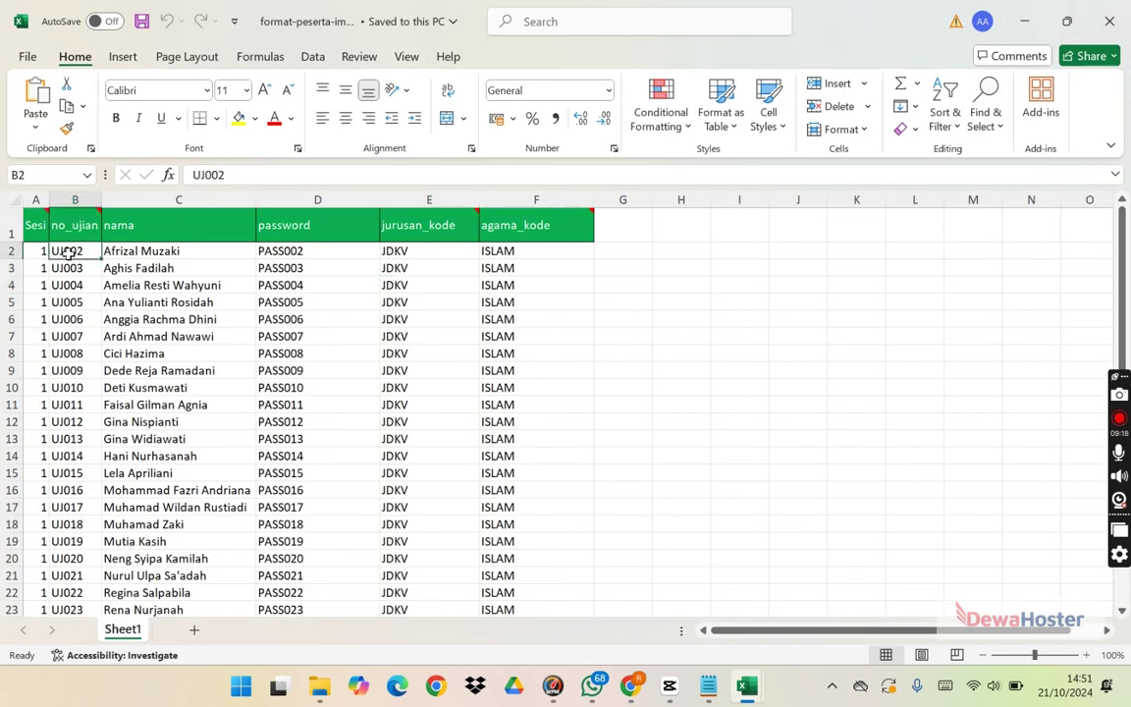
{"action": "key", "text": "shift+Down"}
{"action": "key", "text": "shift+Down"}
{"action": "key", "text": "shift+Down"}
{"action": "key", "text": "shift+Down"}
{"action": "key", "text": "shift+Down"}
{"action": "key", "text": "shift+Down"}
{"action": "key", "text": "shift+Down"}
{"action": "key", "text": "shift+Down"}
{"action": "key", "text": "shift+Down"}
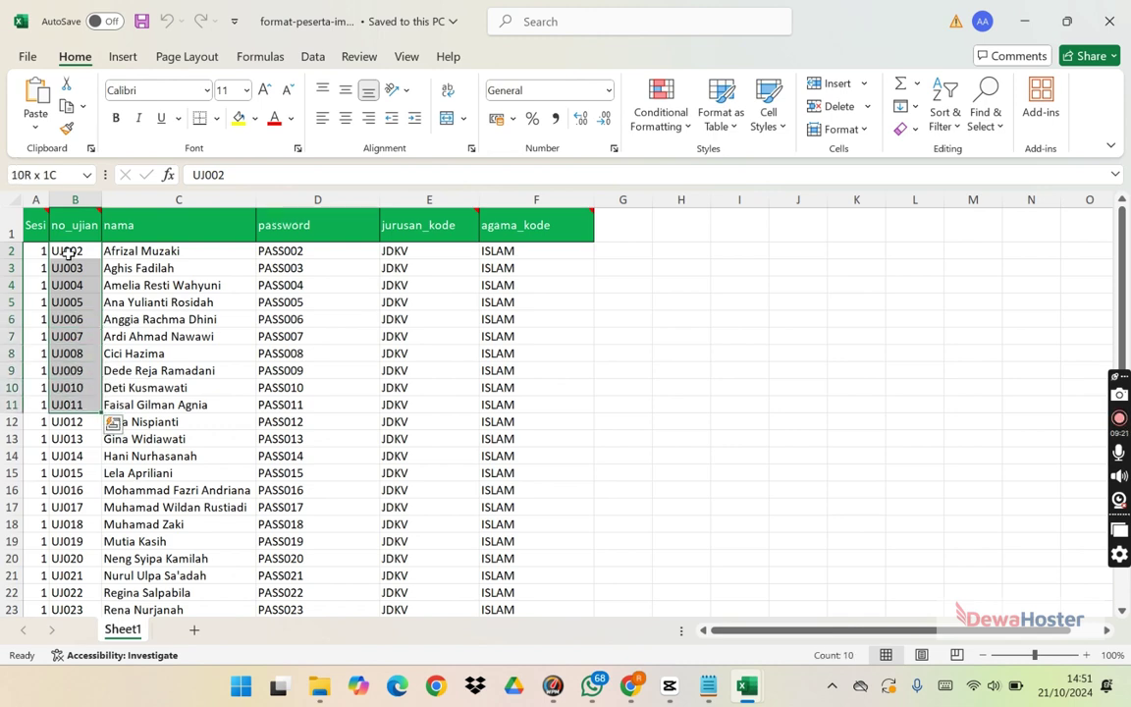
{"action": "key", "text": "ctrl+c"}
{"action": "key", "text": "alt+Tab"}
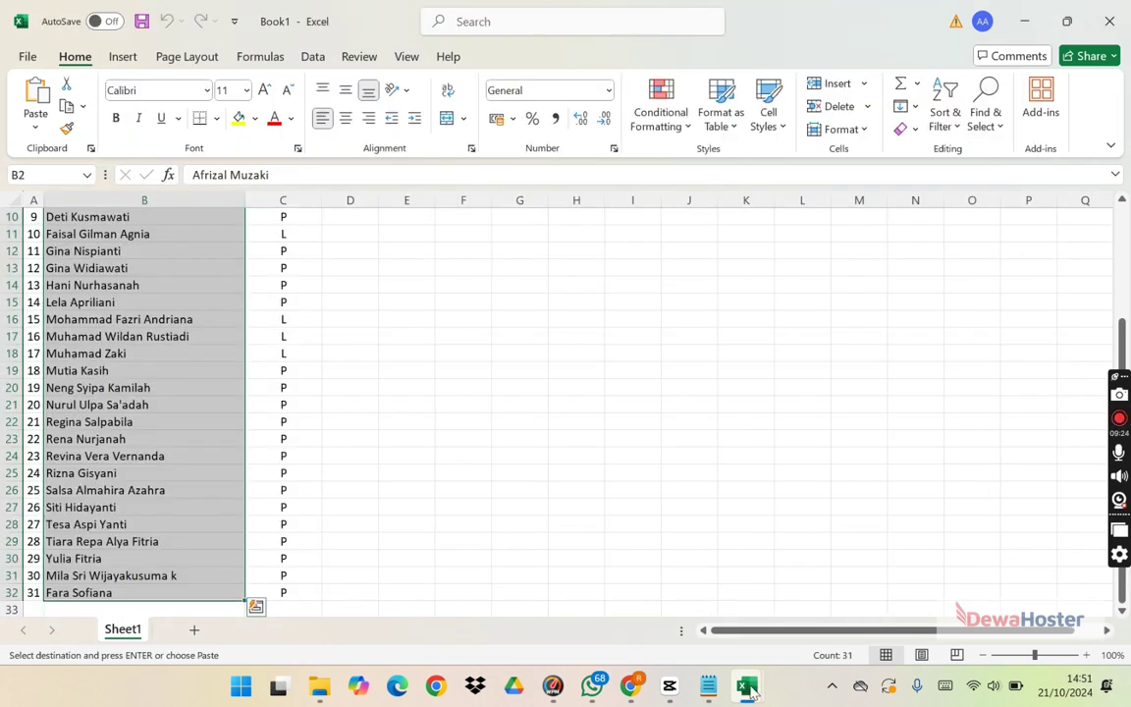
{"action": "mouse_move", "coordinate": [749, 690]}
{"action": "left_click", "coordinate": [840, 604]}
{"action": "left_click", "coordinate": [143, 231]}
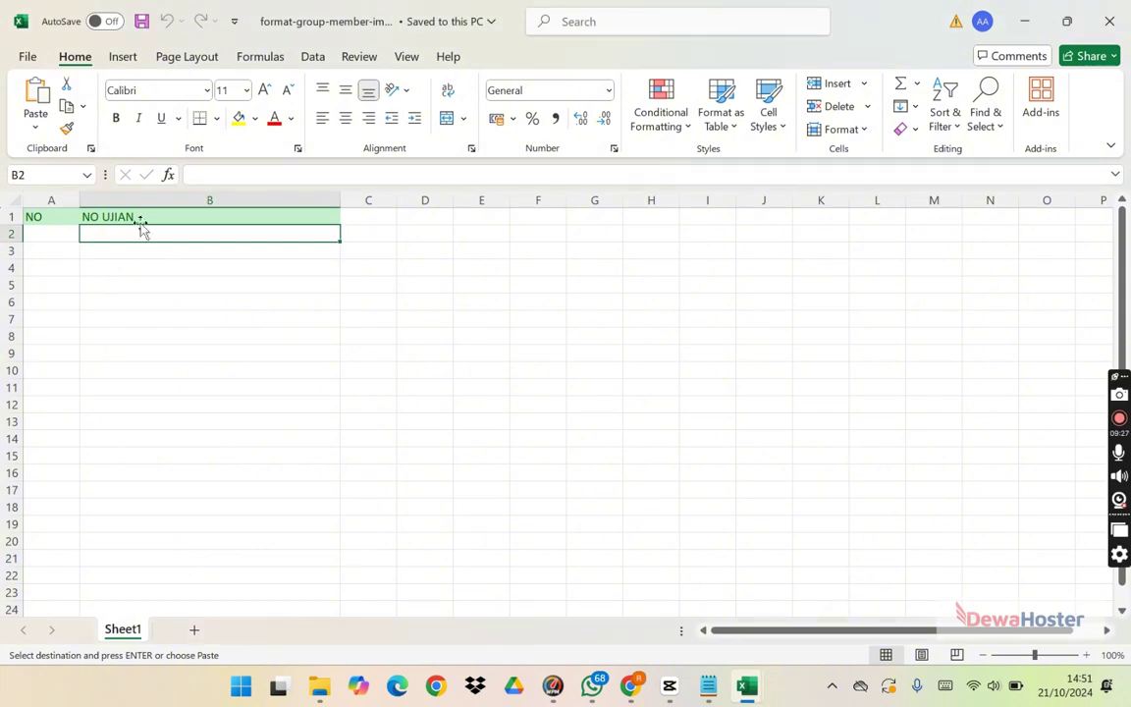
{"action": "key", "text": "ctrl+v"}
Step: Put 1 in each NO cell A2–A11 and save the member template
{"action": "left_click", "coordinate": [59, 230]}
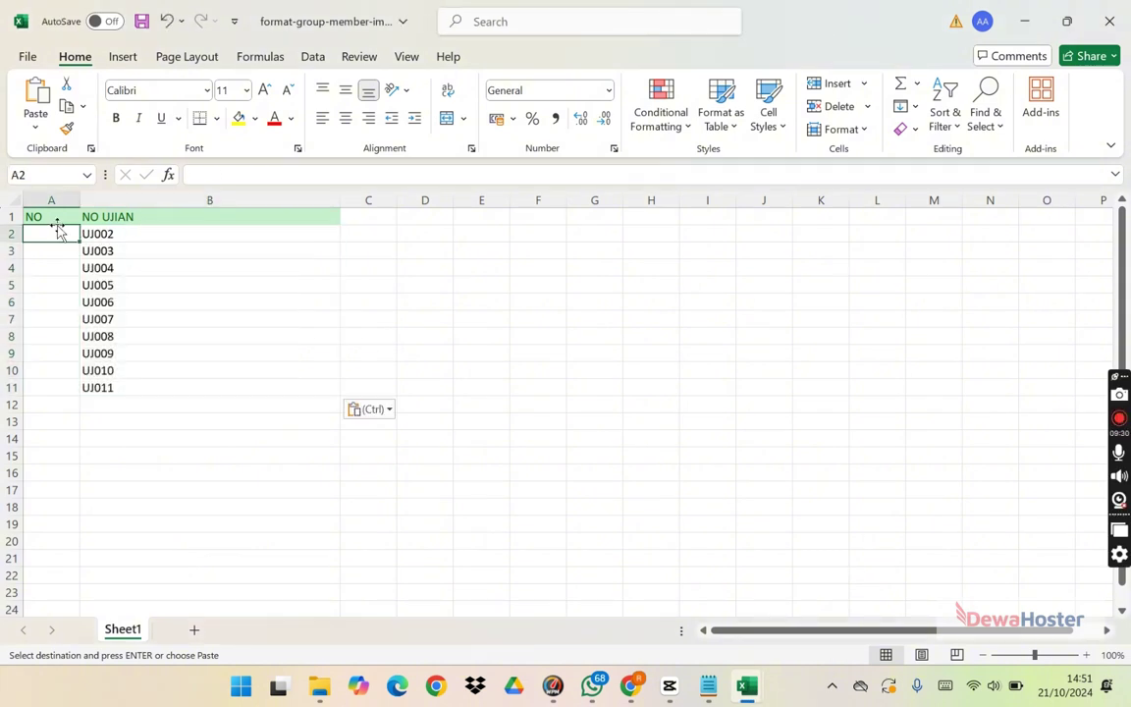
{"action": "type", "text": "1"}
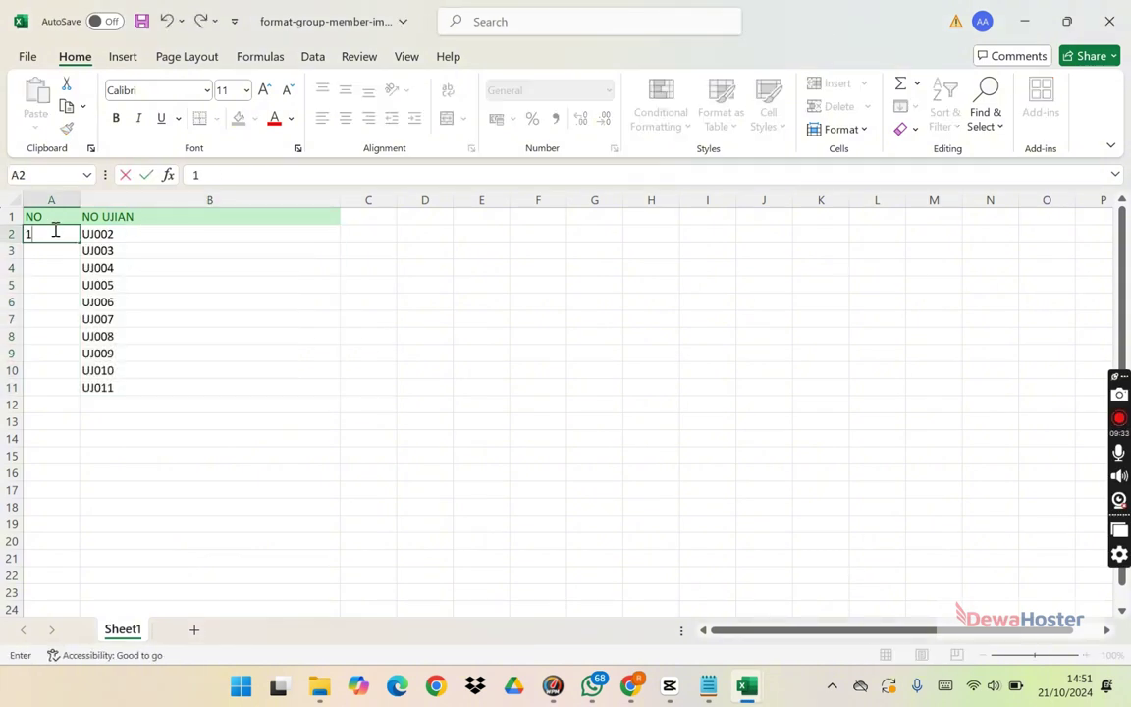
{"action": "key", "text": "Return"}
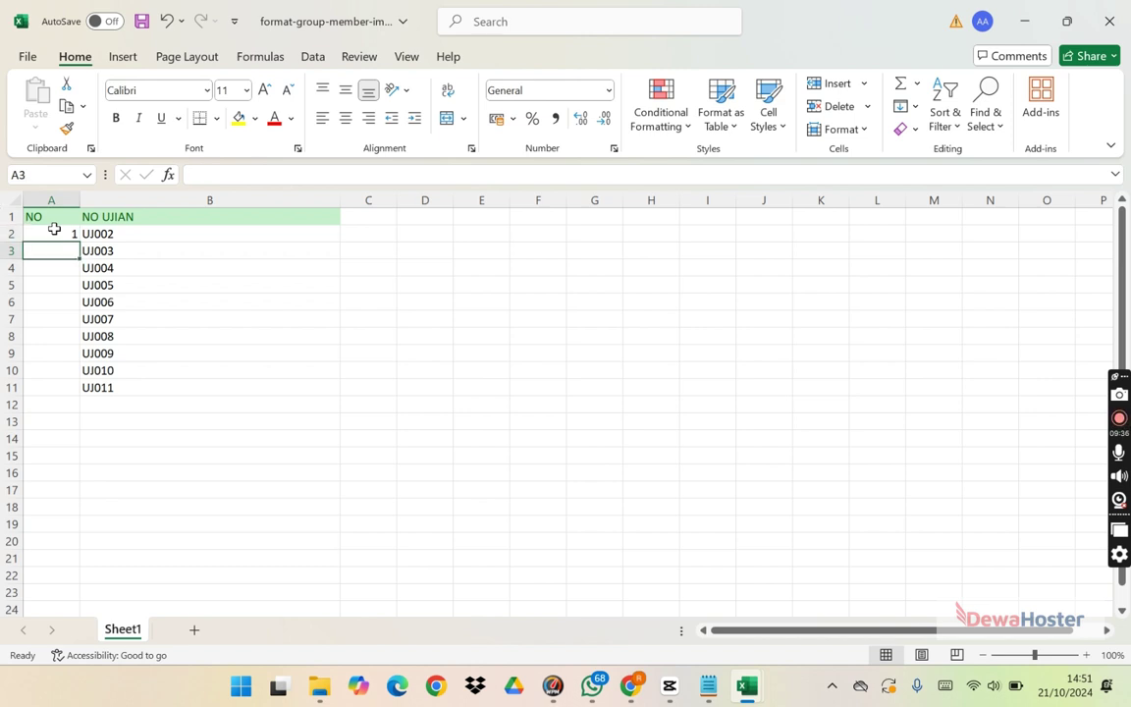
{"action": "type", "text": "1 1 1 1 1 1 1 1"}
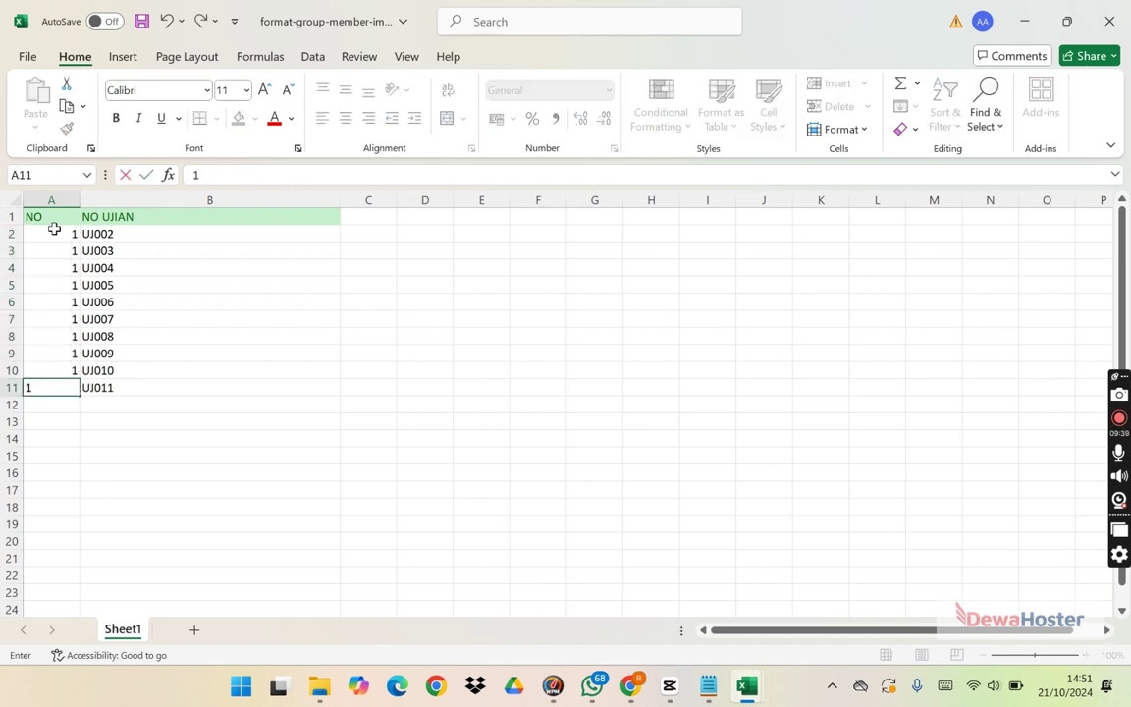
{"action": "key", "text": "Return"}
{"action": "left_click", "coordinate": [52, 217]}
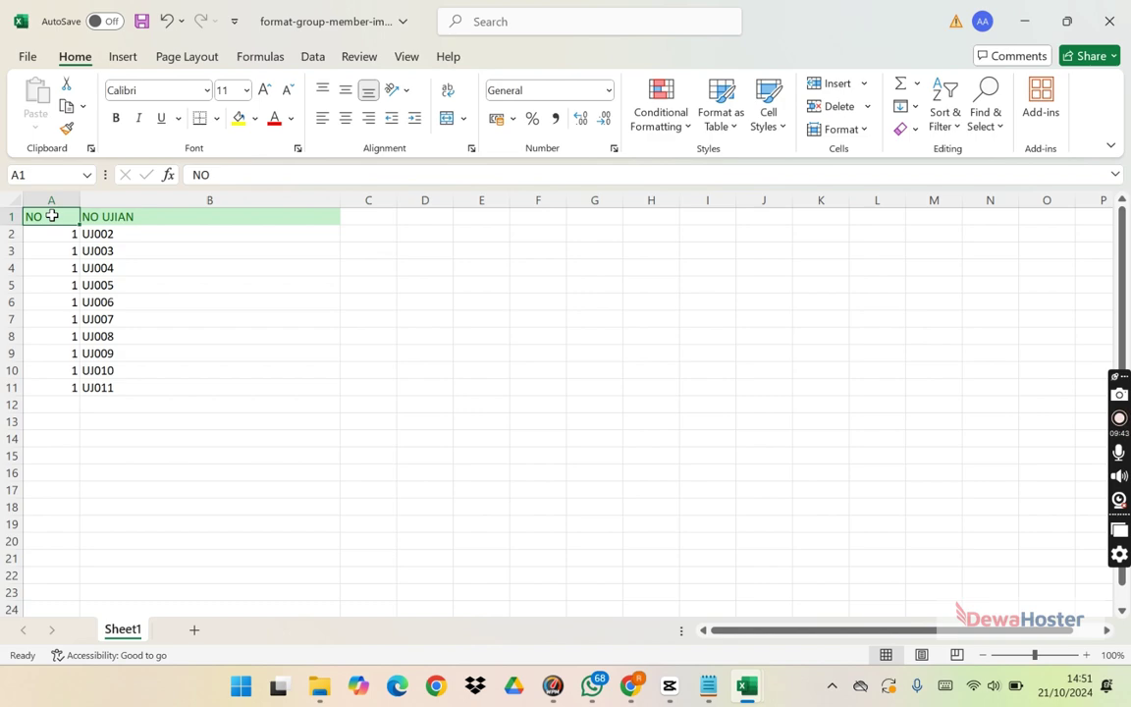
{"action": "left_click", "coordinate": [142, 20]}
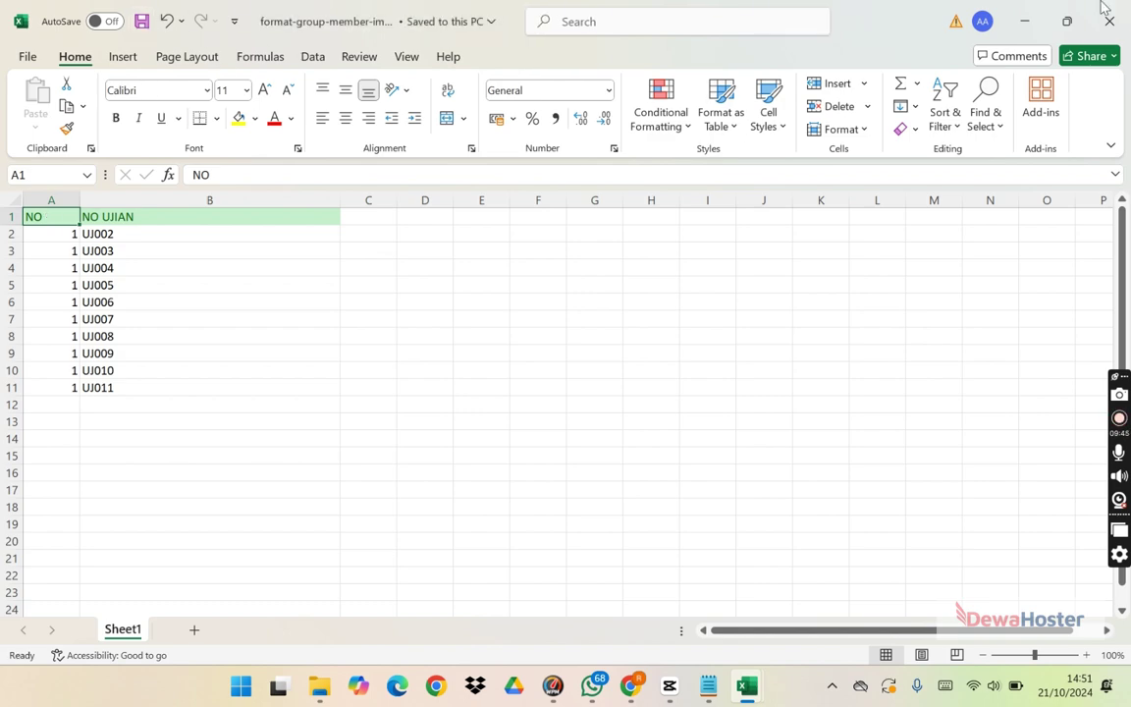
{"action": "key", "text": "alt+Tab"}
{"action": "key", "text": "alt+Tab"}
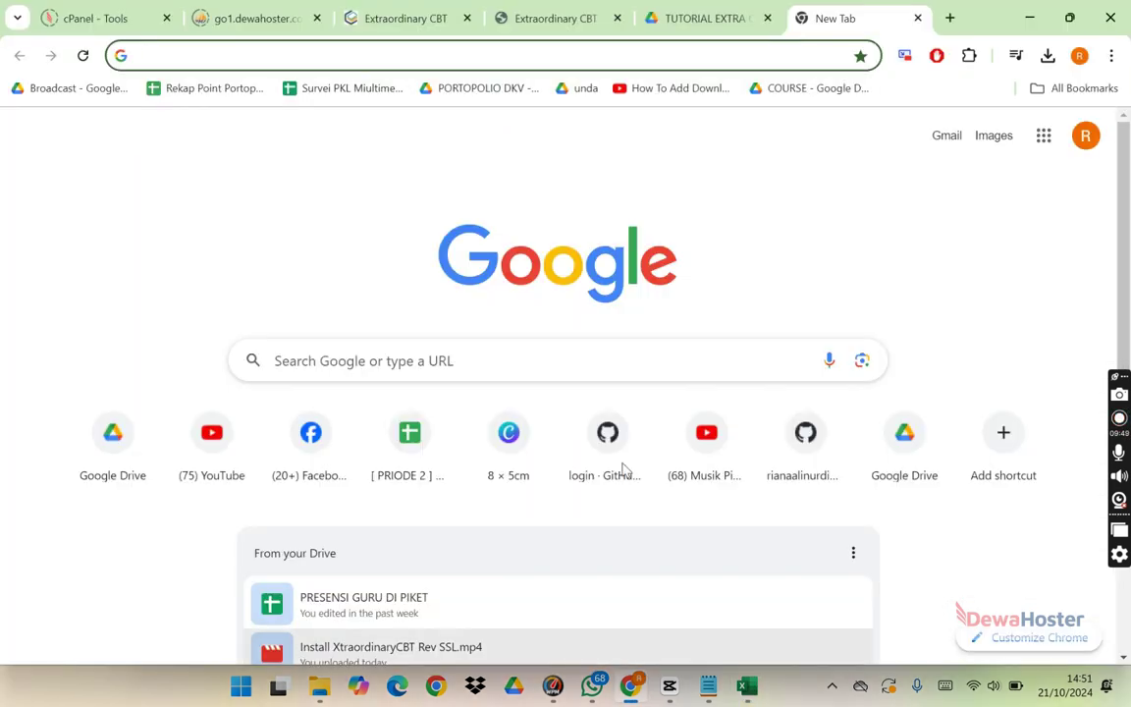
Step: Upload format-group-member-import.xlsx as DKV01 members and check the ten imported entries
{"action": "left_click", "coordinate": [565, 18]}
{"action": "left_click", "coordinate": [741, 184]}
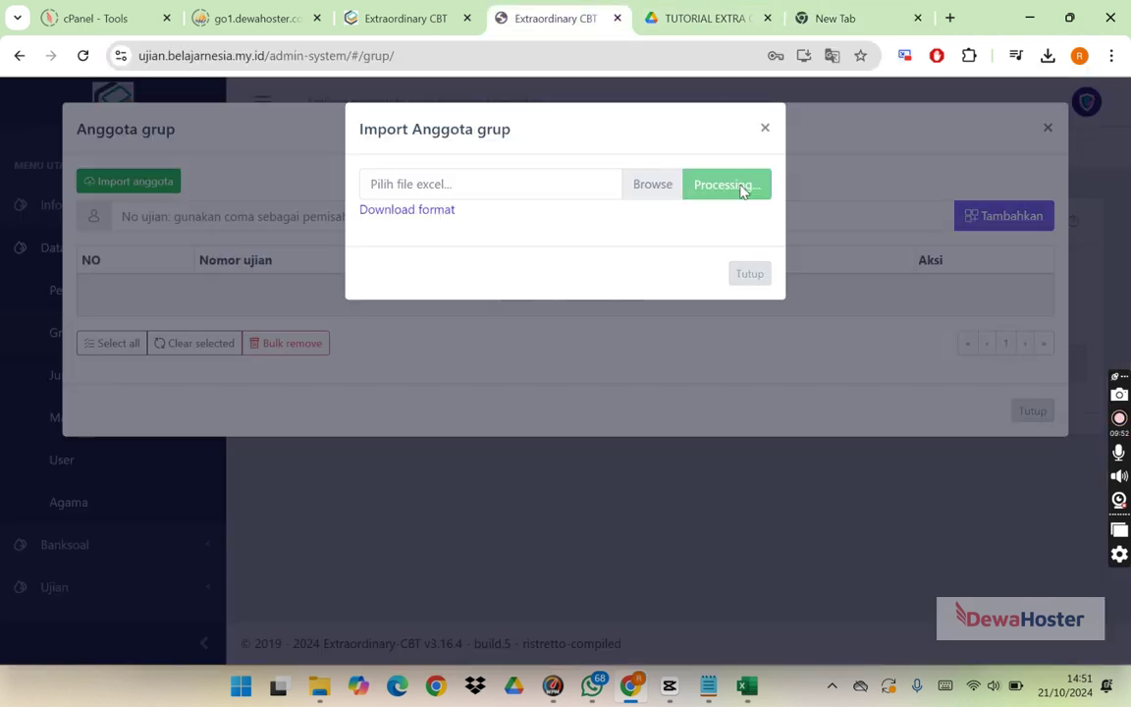
{"action": "left_click", "coordinate": [697, 180]}
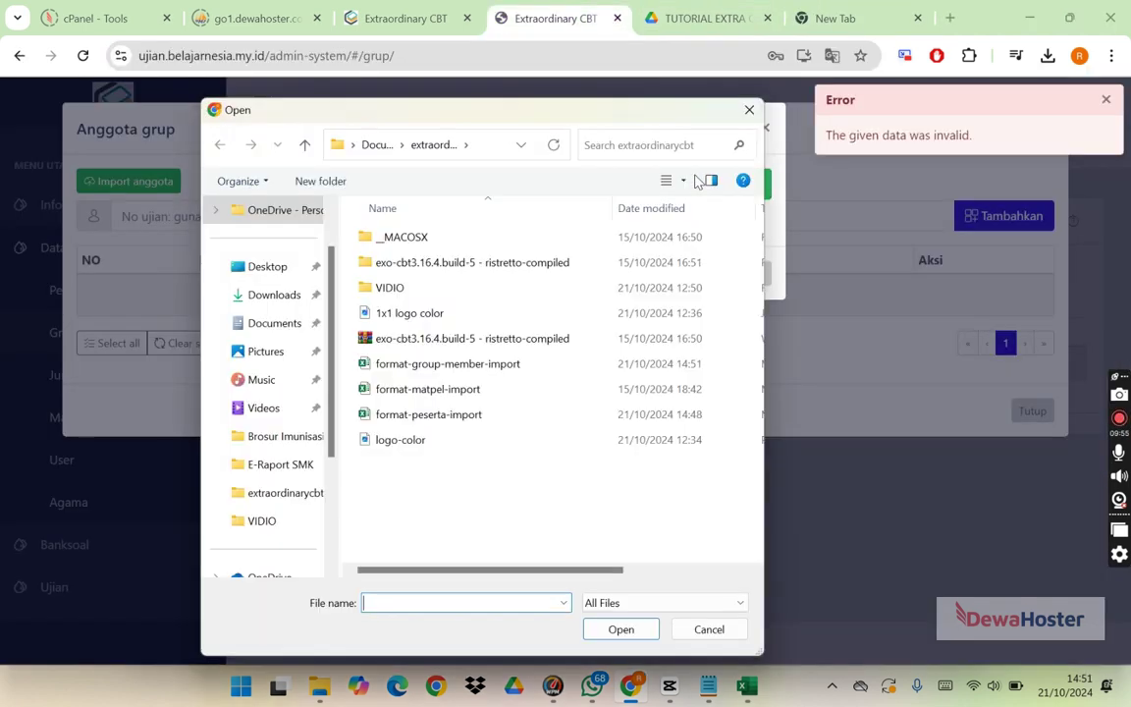
{"action": "left_click", "coordinate": [506, 365]}
{"action": "left_click", "coordinate": [621, 630]}
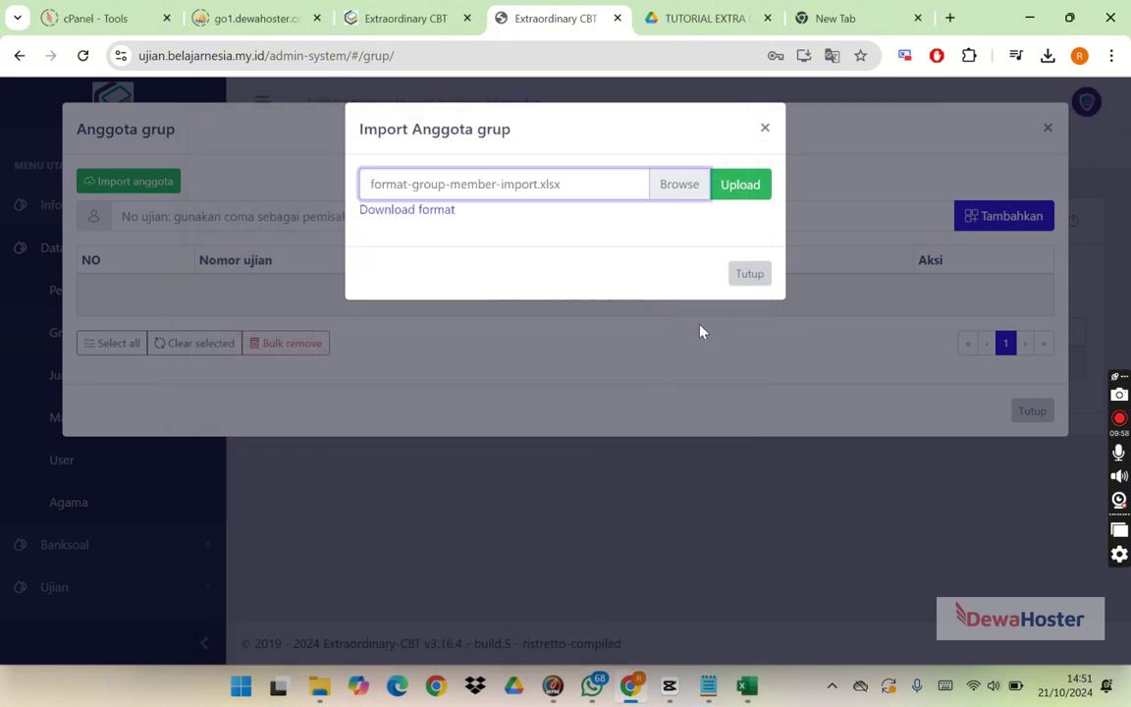
{"action": "left_click", "coordinate": [752, 183]}
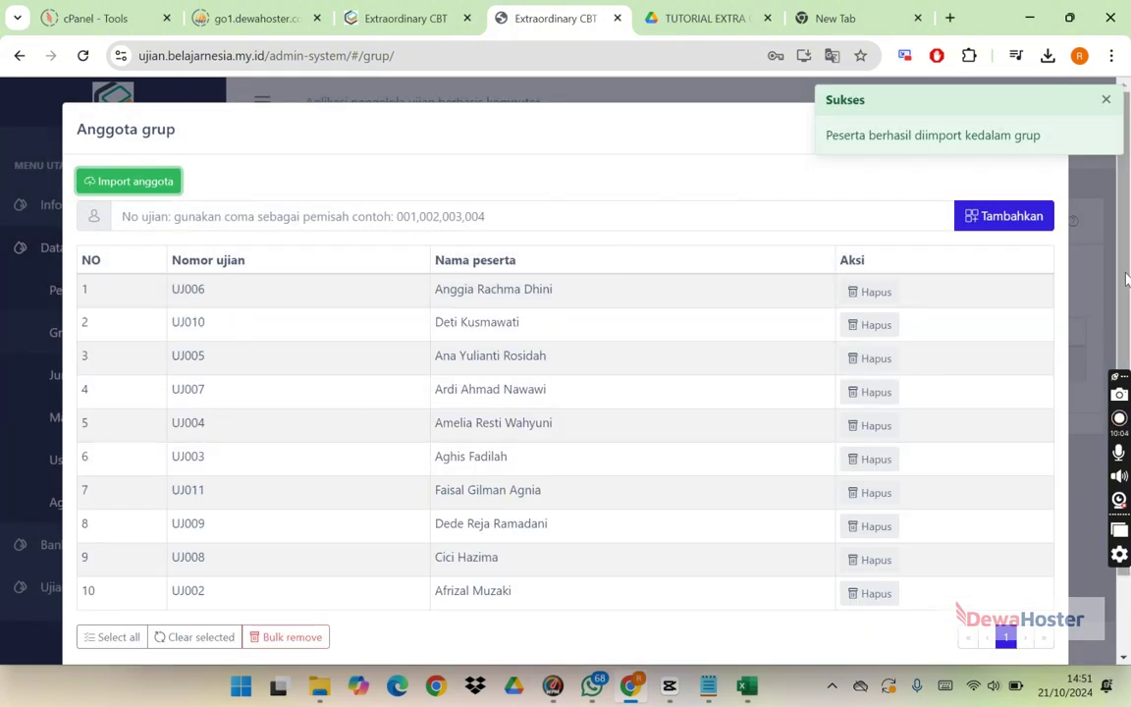
{"action": "scroll", "coordinate": [1110, 389], "scroll_direction": "down", "scroll_amount": 1}
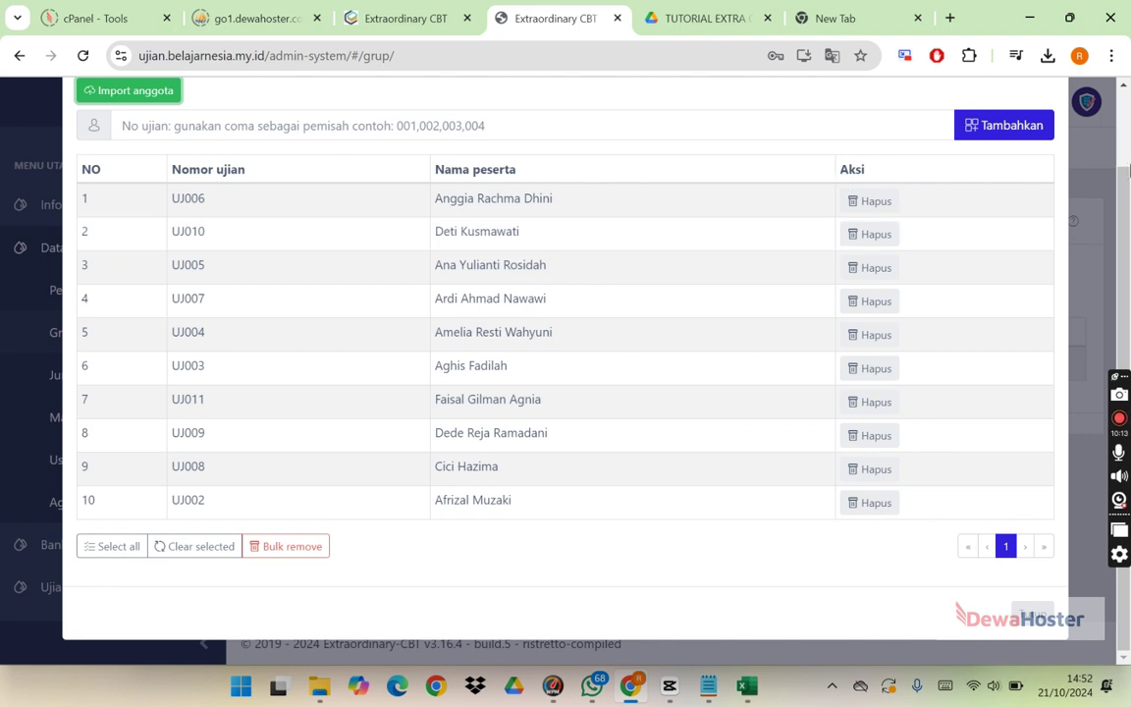
{"action": "scroll", "coordinate": [429, 204], "scroll_direction": "up", "scroll_amount": 2}
Step: Add exam number UJ015 to DKV01 through the No ujian field
{"action": "left_click", "coordinate": [384, 178]}
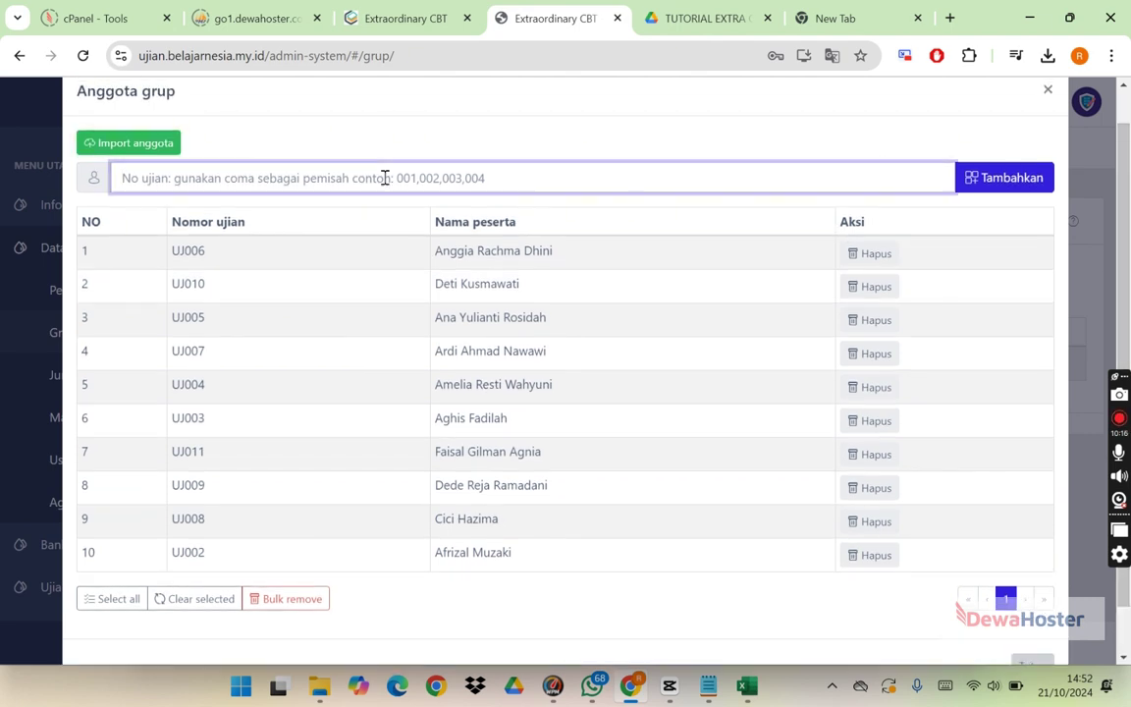
{"action": "type", "text": "UJ"}
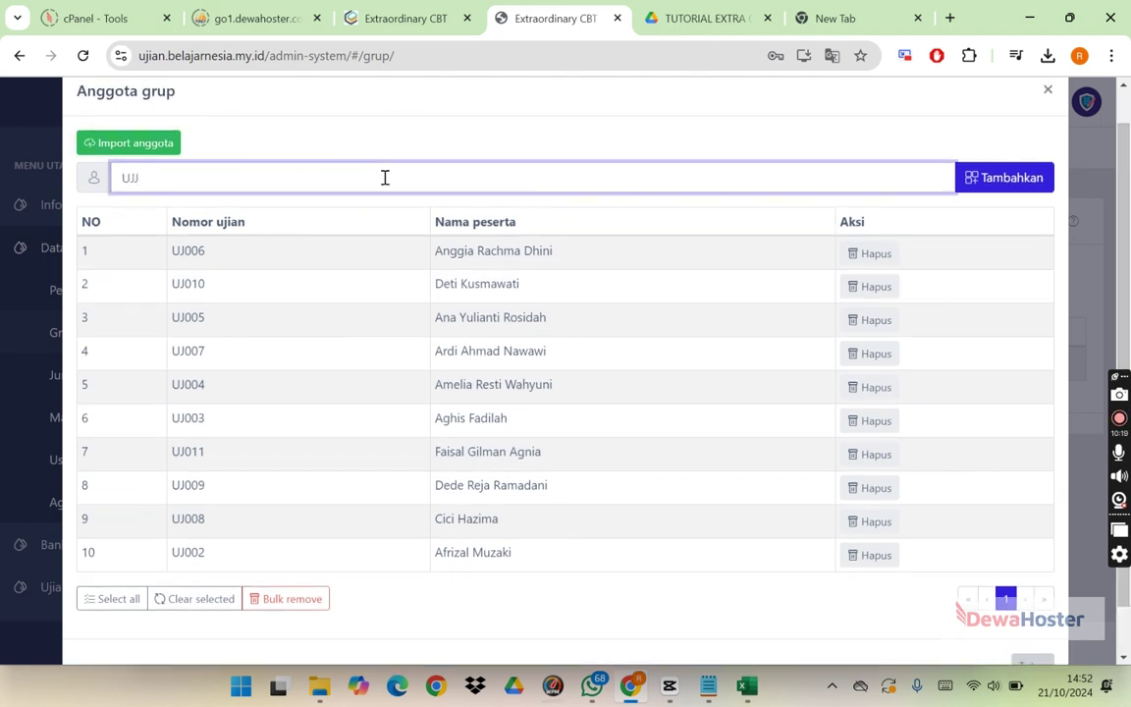
{"action": "type", "text": "00"}
{"action": "type", "text": "15"}
{"action": "left_click", "coordinate": [1014, 177]}
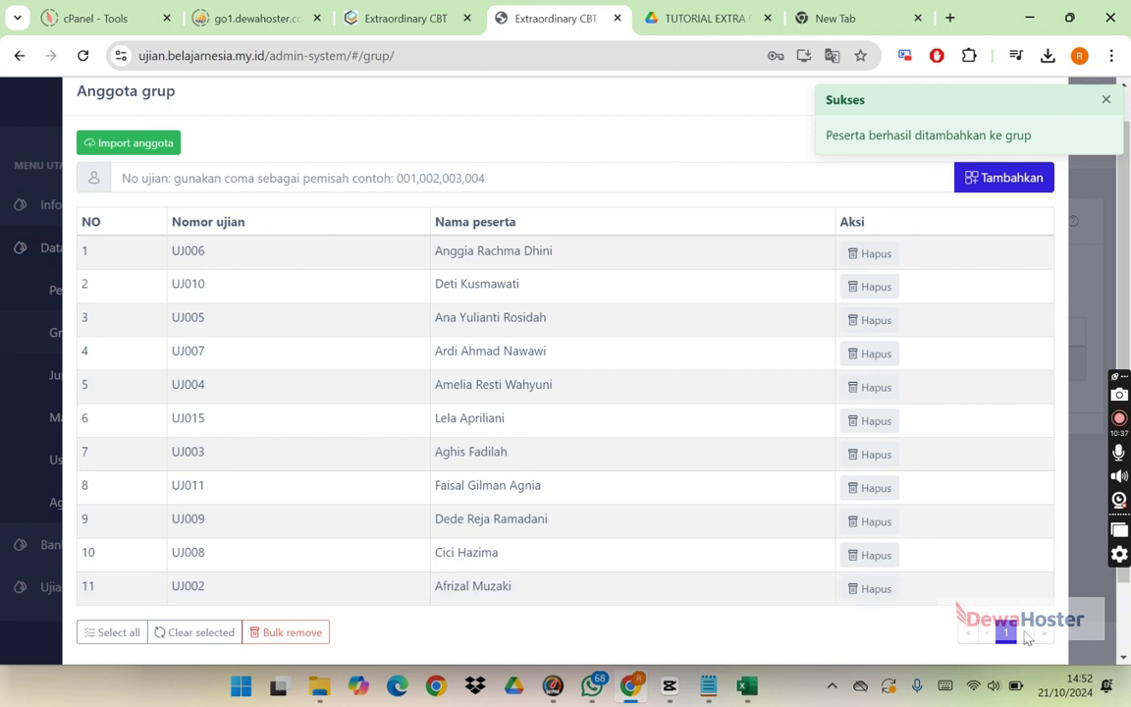
{"action": "scroll", "coordinate": [1128, 369], "scroll_direction": "down", "scroll_amount": 1}
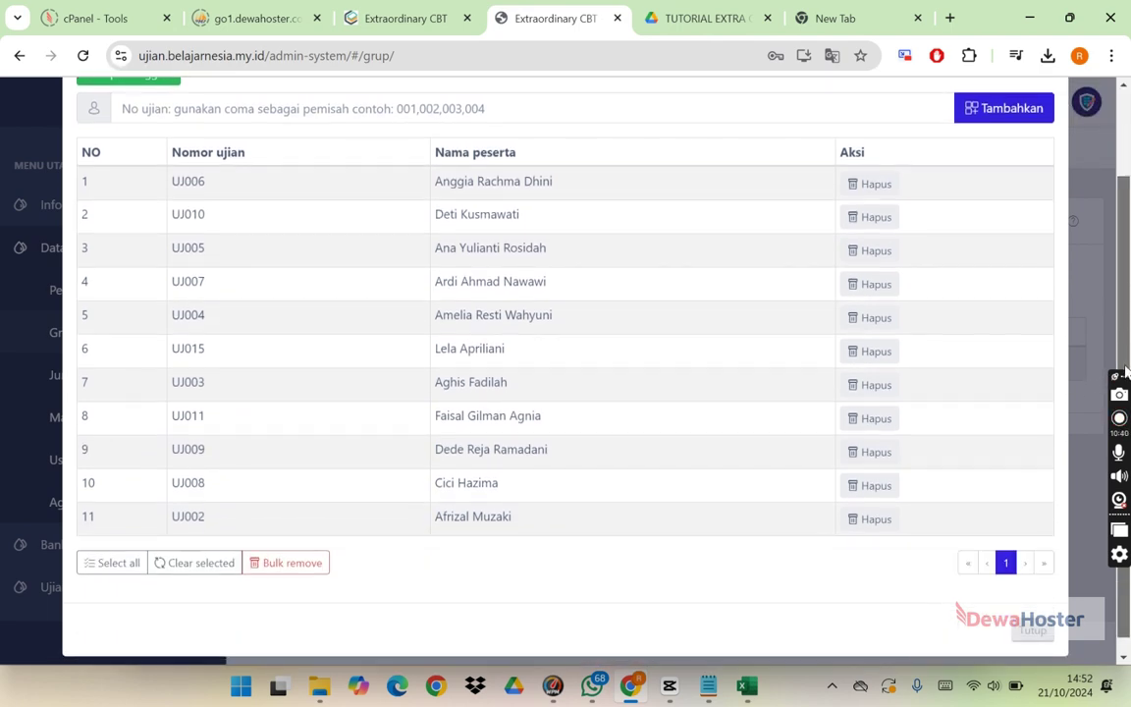
Step: Add exam numbers UJ017 and UJ020 to DKV01, then close the Anggota grup dialog
{"action": "left_click", "coordinate": [206, 575]}
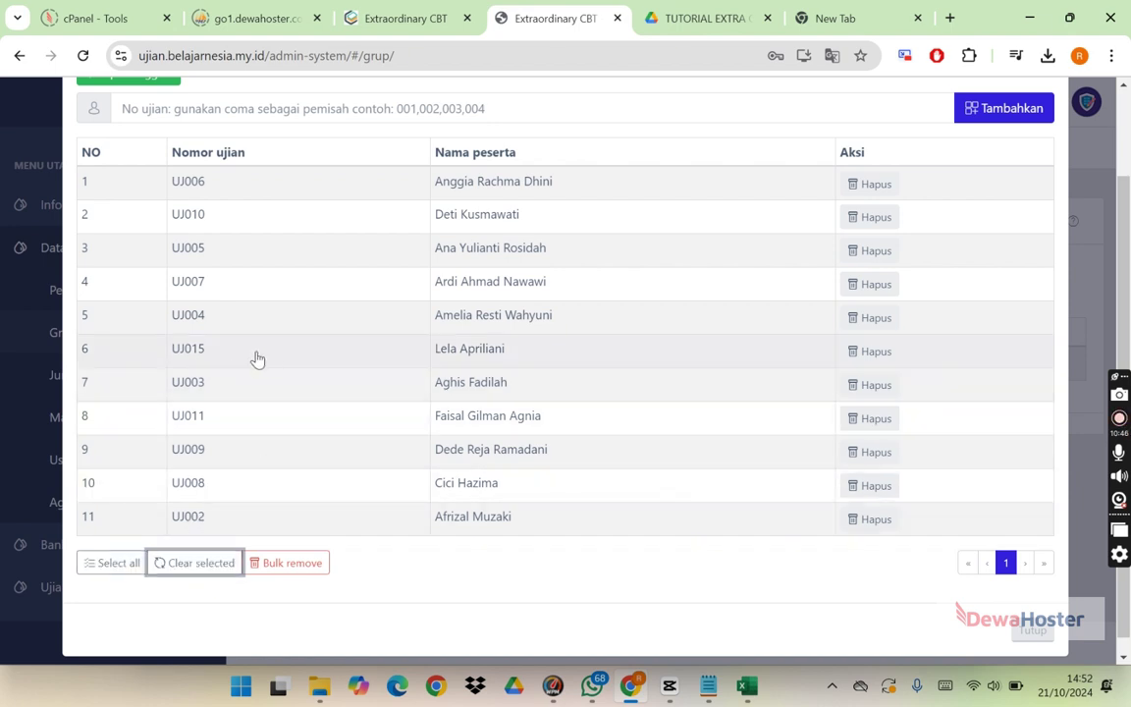
{"action": "scroll", "coordinate": [917, 412], "scroll_direction": "up", "scroll_amount": 2}
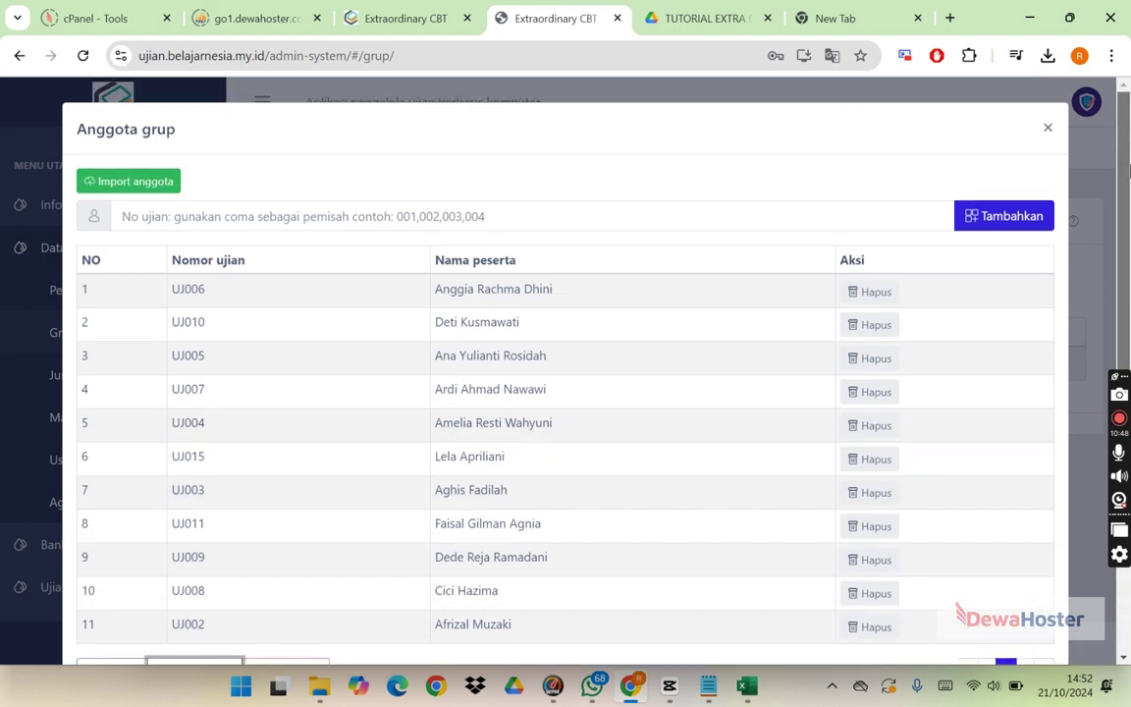
{"action": "left_click", "coordinate": [384, 214]}
{"action": "type", "text": "UJ"}
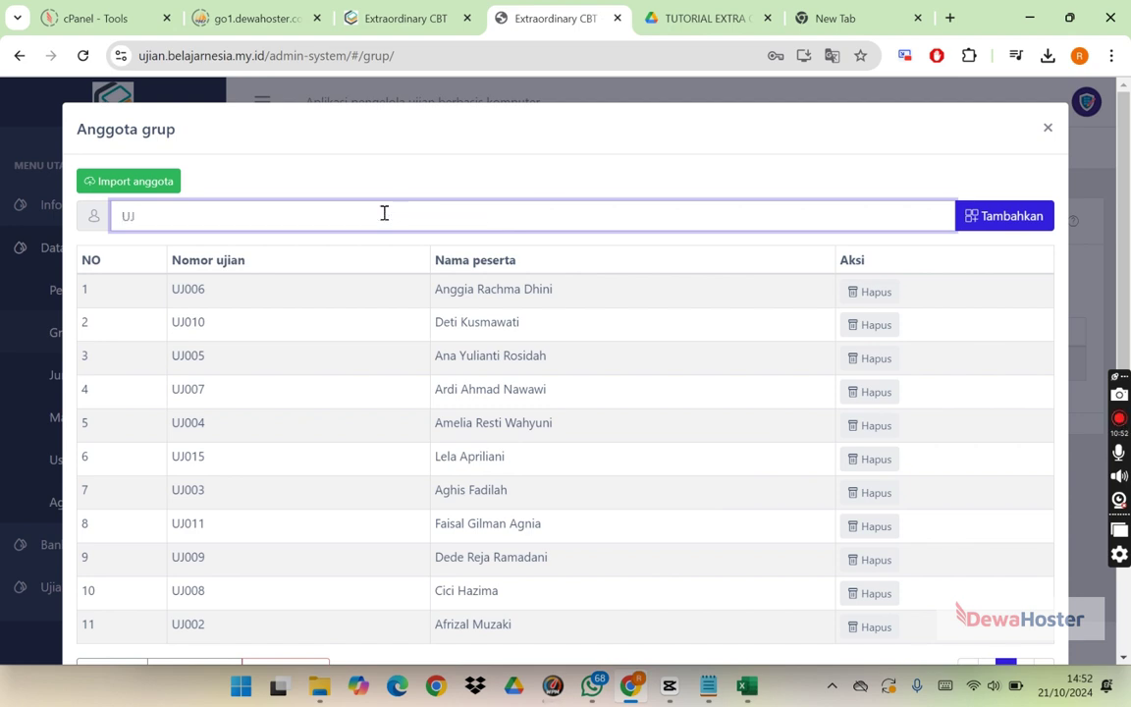
{"action": "type", "text": "017,UJ0290"}
{"action": "left_click", "coordinate": [1021, 216]}
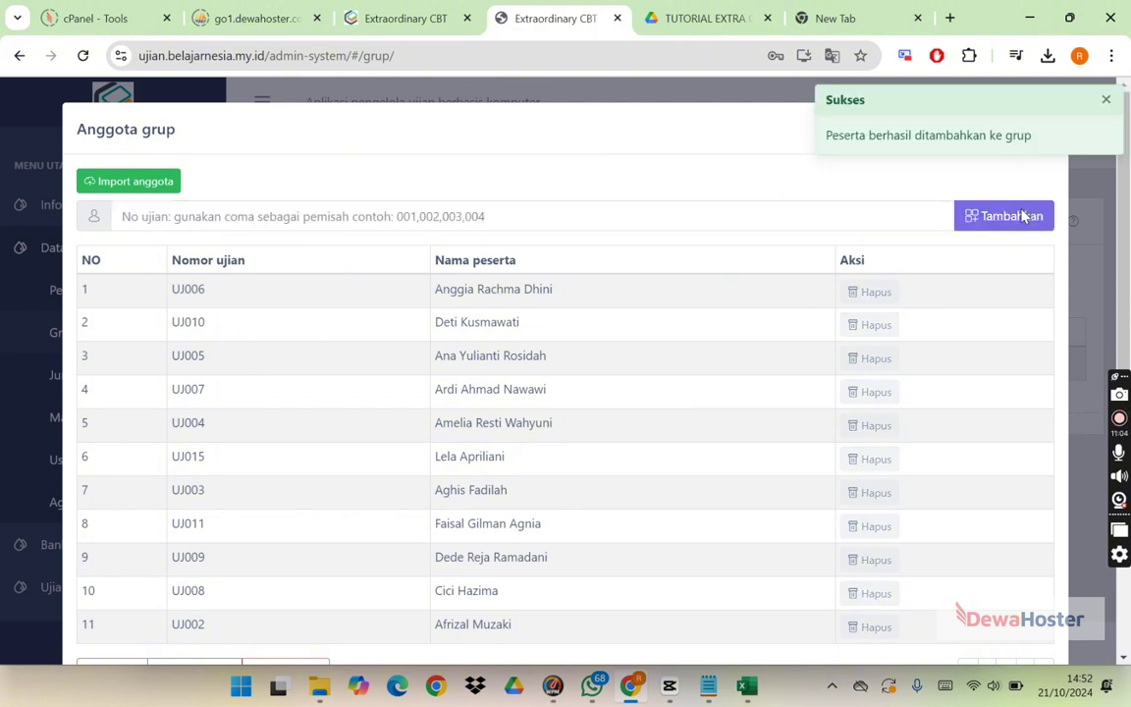
{"action": "scroll", "coordinate": [1127, 310], "scroll_direction": "down", "scroll_amount": 2}
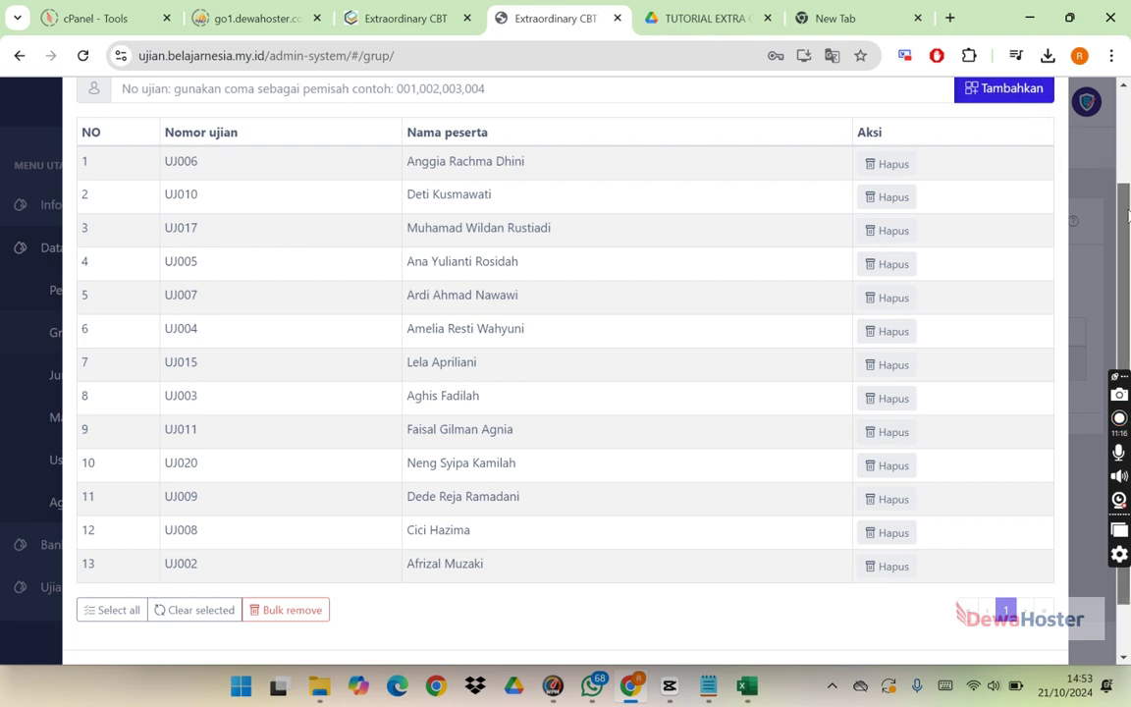
{"action": "scroll", "coordinate": [1129, 167], "scroll_direction": "up", "scroll_amount": 1}
{"action": "scroll", "coordinate": [1129, 168], "scroll_direction": "up", "scroll_amount": 2}
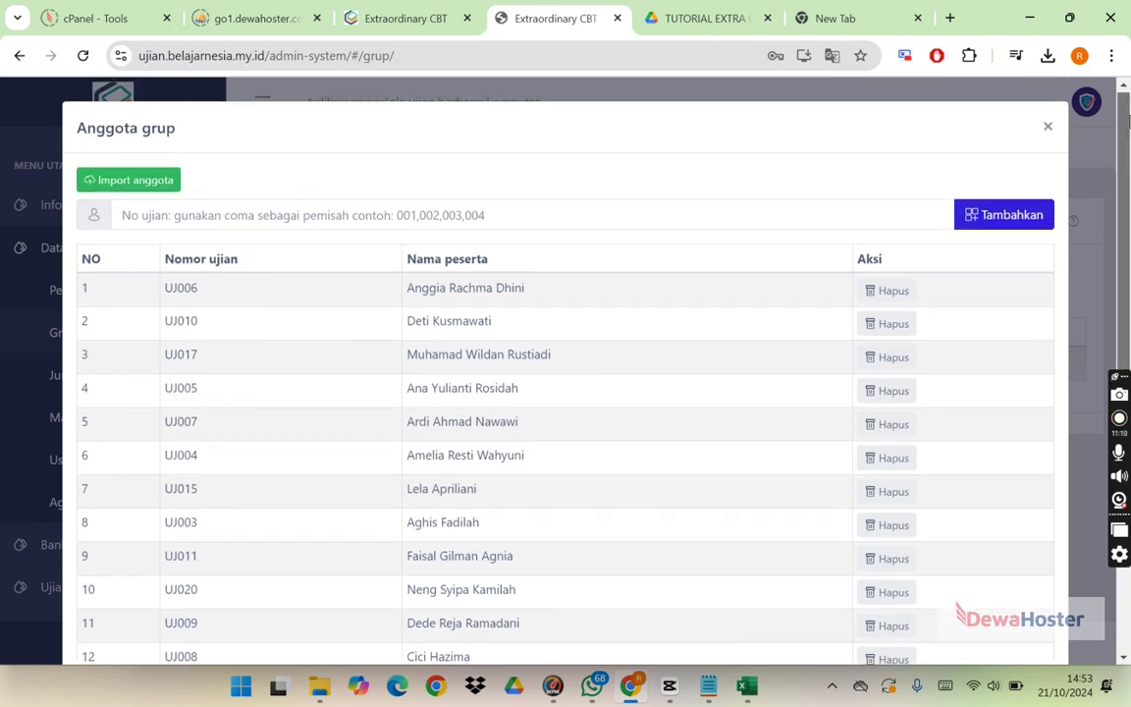
{"action": "left_click", "coordinate": [1047, 126]}
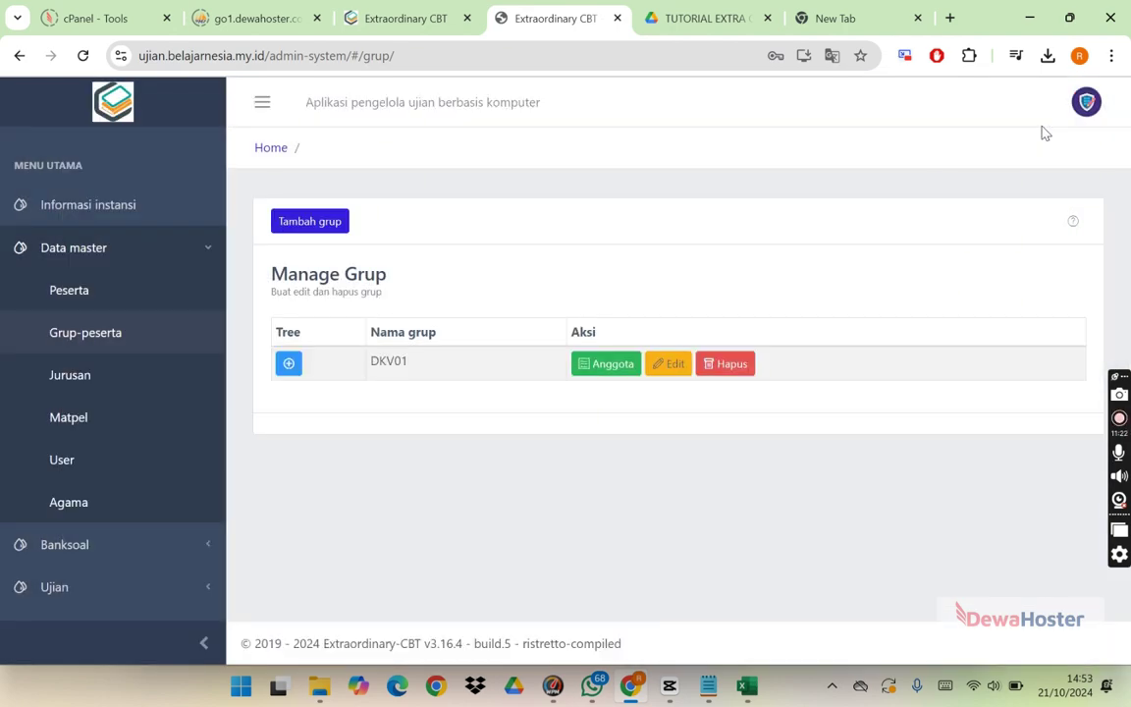